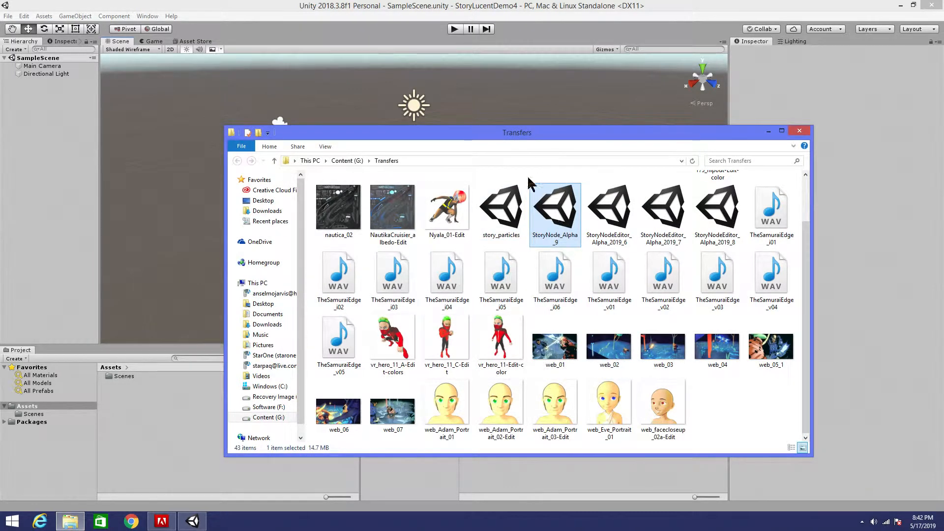
Import the StoryNode_Alpha_9 package into the project with all LucentNode and Plugins contents included
{"action": "double_click", "coordinate": [565, 222]}
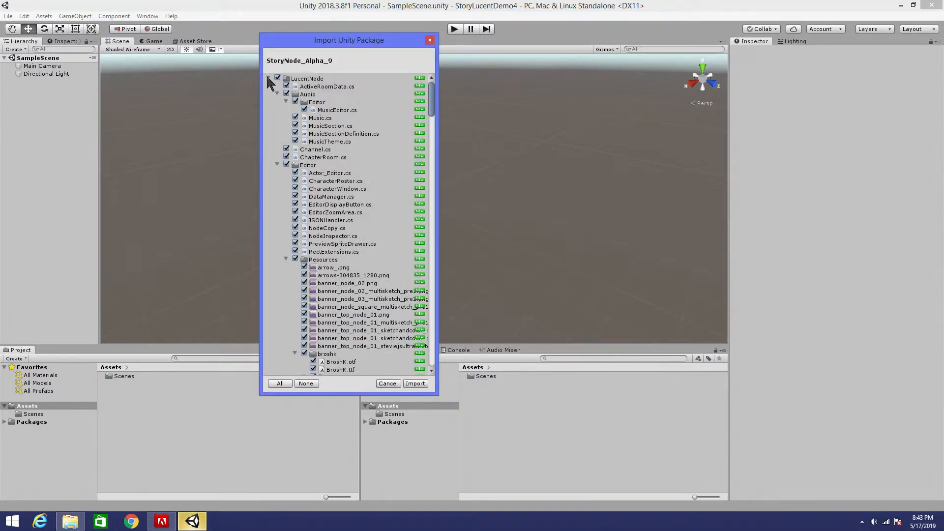
{"action": "scroll", "coordinate": [365, 129], "scroll_direction": "down", "scroll_amount": 8}
{"action": "scroll", "coordinate": [365, 132], "scroll_direction": "down", "scroll_amount": 20}
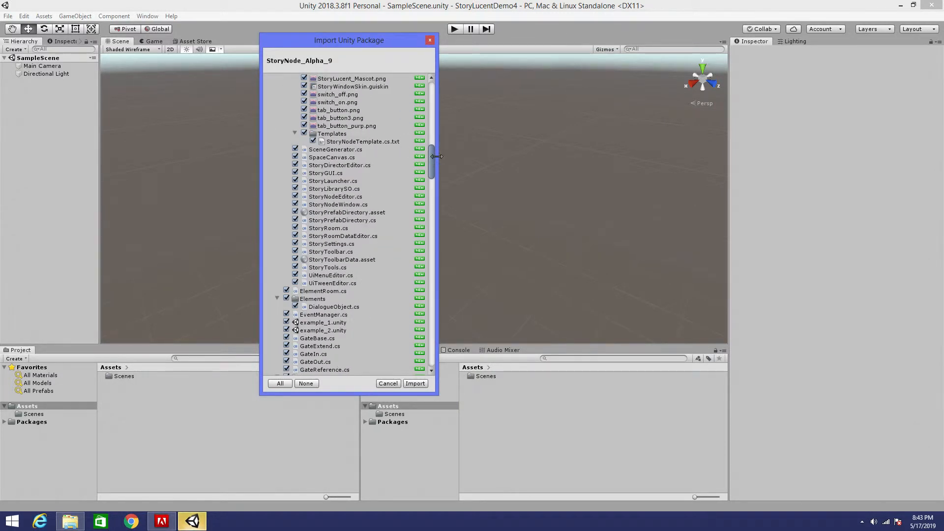
{"action": "left_click_drag", "start_coordinate": [431, 157], "coordinate": [430, 88]}
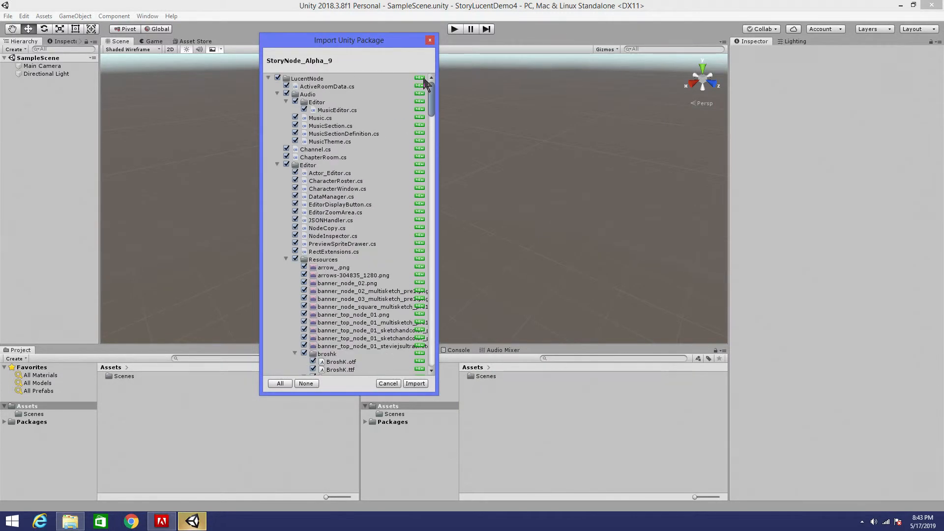
{"action": "left_click", "coordinate": [269, 78]}
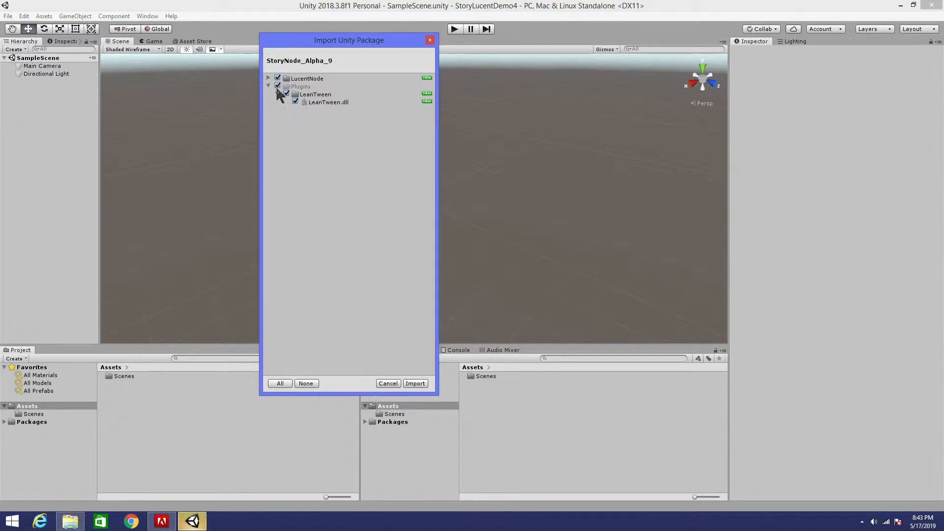
{"action": "left_click", "coordinate": [342, 103]}
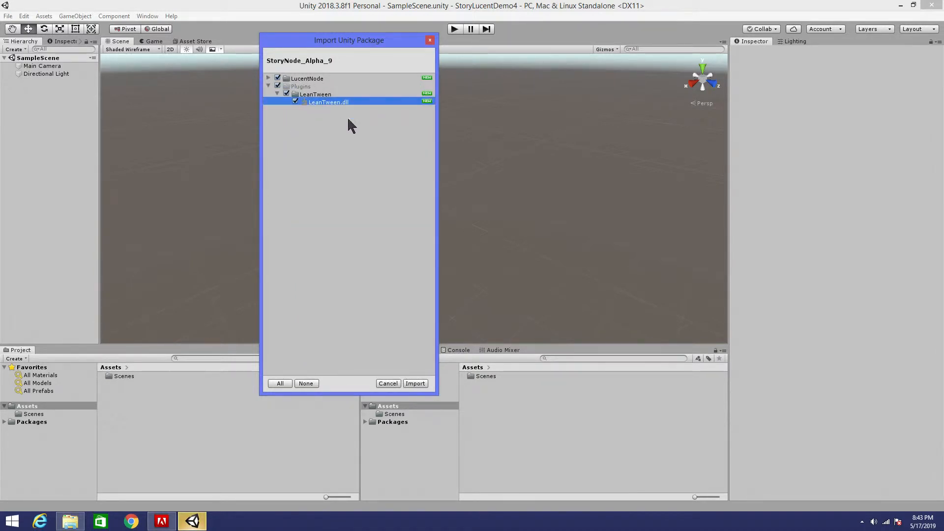
{"action": "left_click", "coordinate": [278, 94]}
{"action": "left_click", "coordinate": [268, 86]}
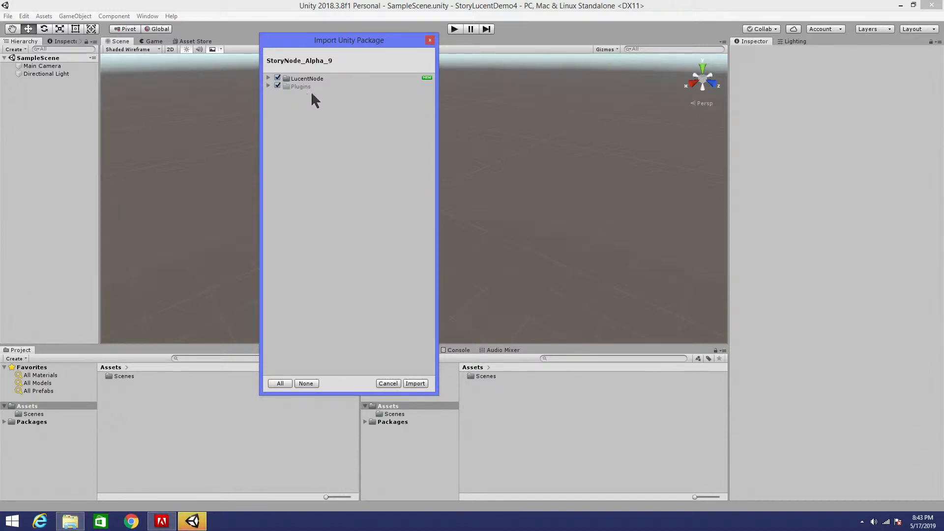
{"action": "left_click", "coordinate": [269, 86]}
{"action": "left_click", "coordinate": [269, 86]}
{"action": "left_click", "coordinate": [415, 383]}
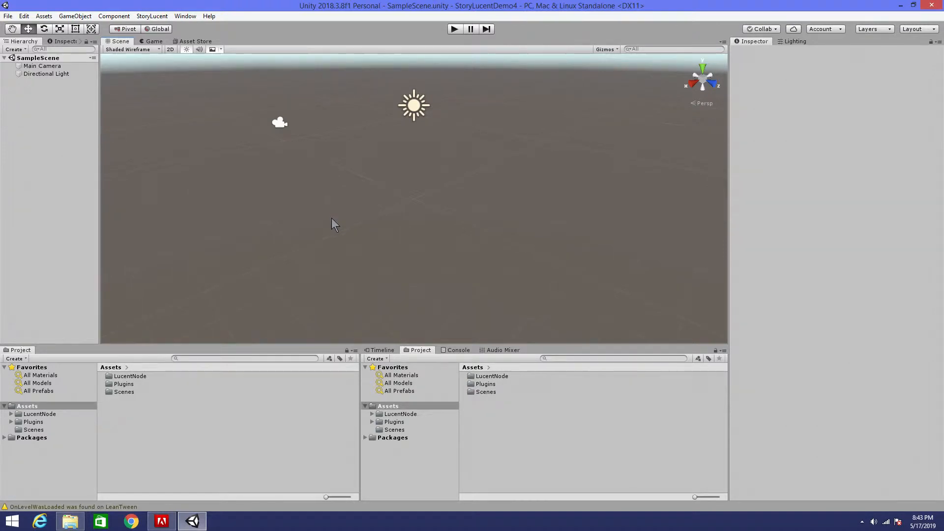
Open the StoryNode Editor and dock it alongside the Scene, Game and Asset Store views
{"action": "left_click", "coordinate": [154, 16]}
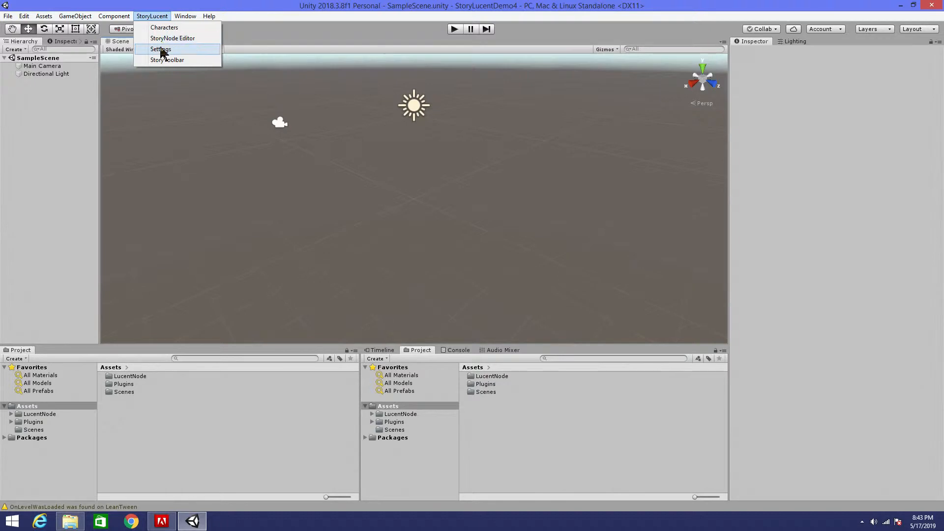
{"action": "left_click", "coordinate": [174, 39]}
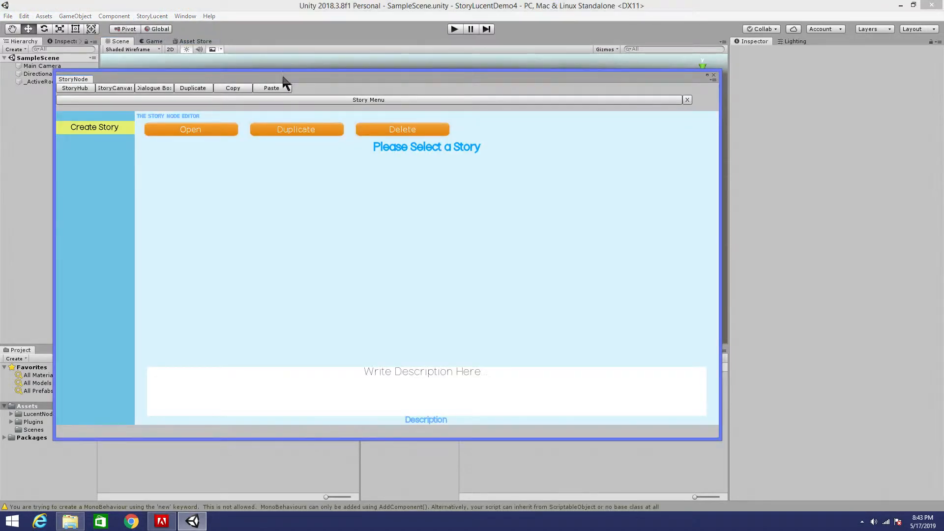
{"action": "left_click_drag", "start_coordinate": [189, 77], "coordinate": [304, 50]}
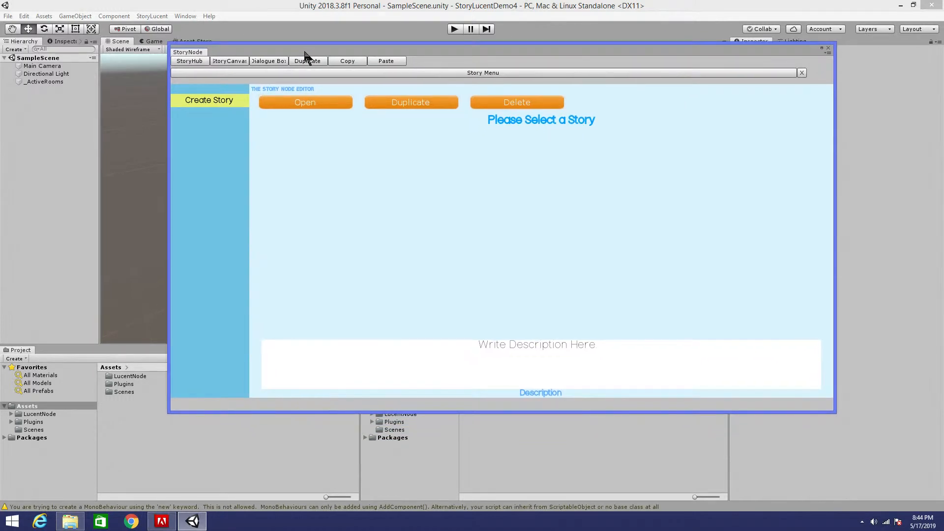
{"action": "left_click_drag", "start_coordinate": [282, 51], "coordinate": [386, 64]}
{"action": "left_click_drag", "start_coordinate": [294, 65], "coordinate": [256, 44]}
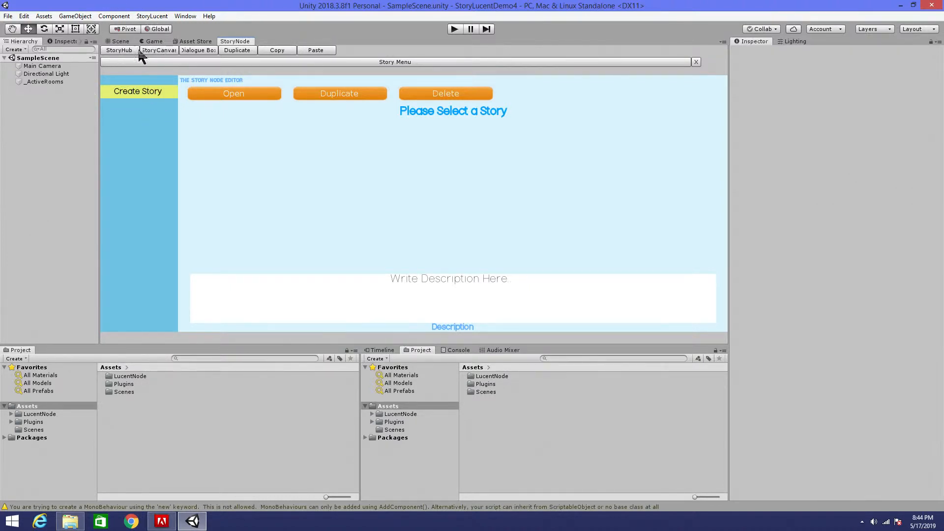
Add a StoryHub and a StoryCanvas to the scene from the StoryNode editor
{"action": "left_click", "coordinate": [153, 53]}
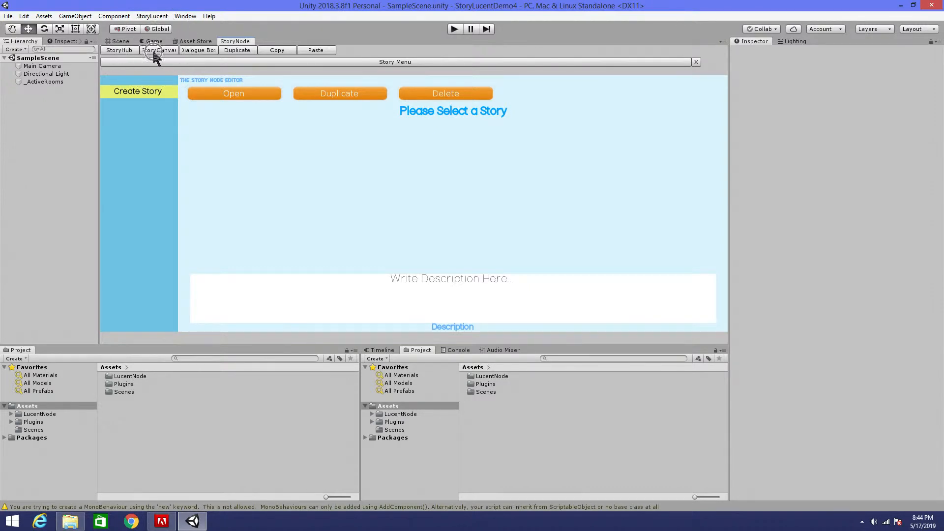
{"action": "left_click", "coordinate": [192, 52]}
{"action": "left_click", "coordinate": [125, 52]}
{"action": "left_click", "coordinate": [161, 51]}
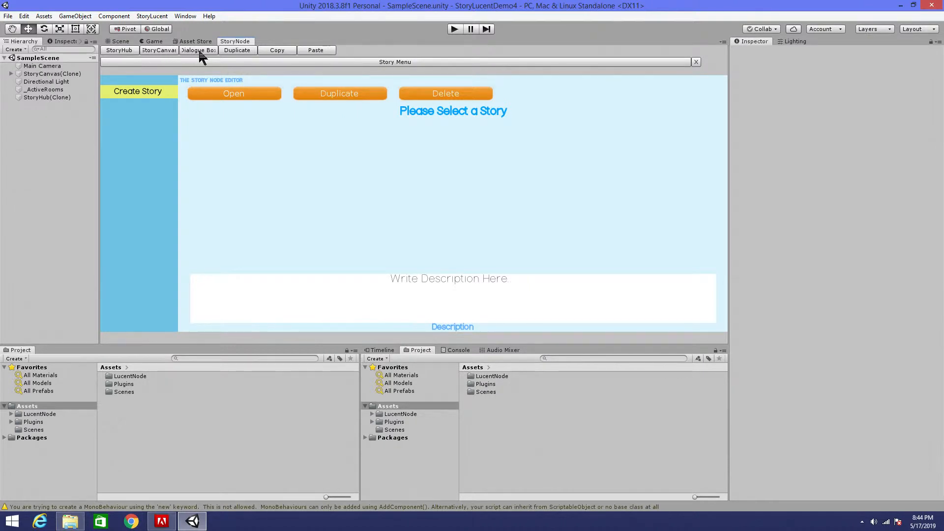
Dock the StoryNode editor side by side with the Scene view and widen it to show all its controls
{"action": "left_click_drag", "start_coordinate": [235, 42], "coordinate": [695, 127]}
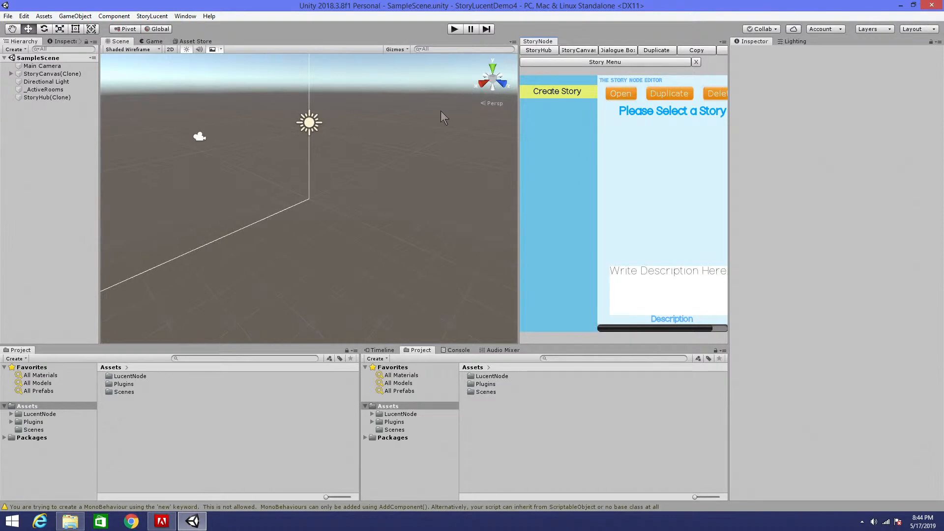
{"action": "left_click_drag", "start_coordinate": [518, 176], "coordinate": [363, 172]}
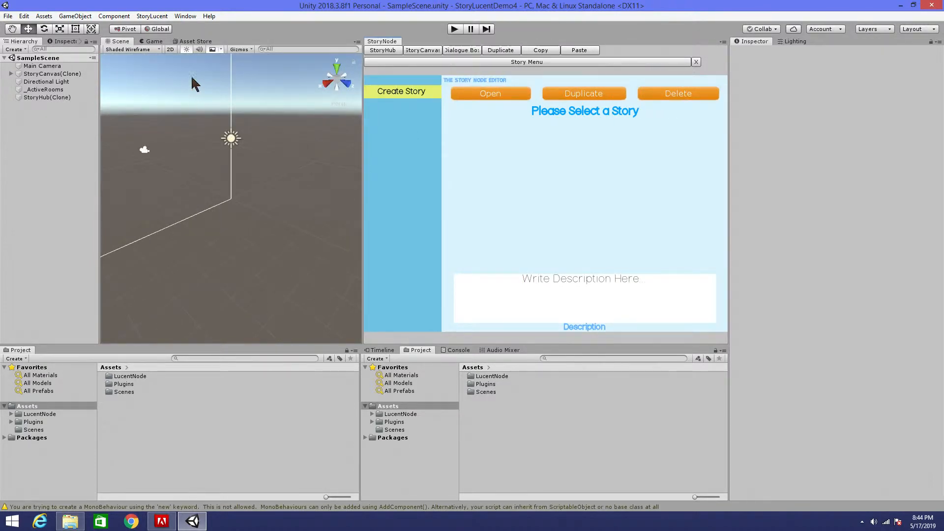
Switch the Scene view to 2D and frame the StoryCanvas(Clone) object
{"action": "left_click", "coordinate": [169, 50]}
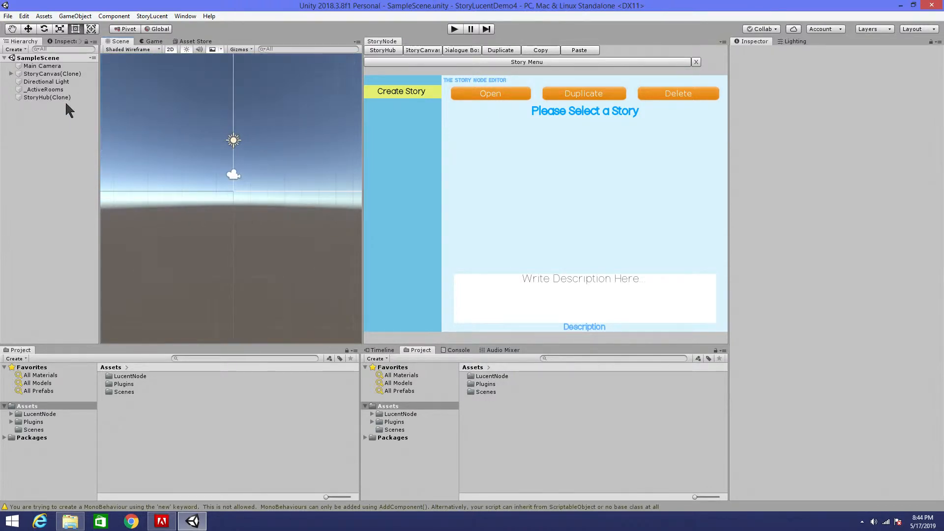
{"action": "left_click", "coordinate": [54, 74]}
{"action": "double_click", "coordinate": [54, 74]}
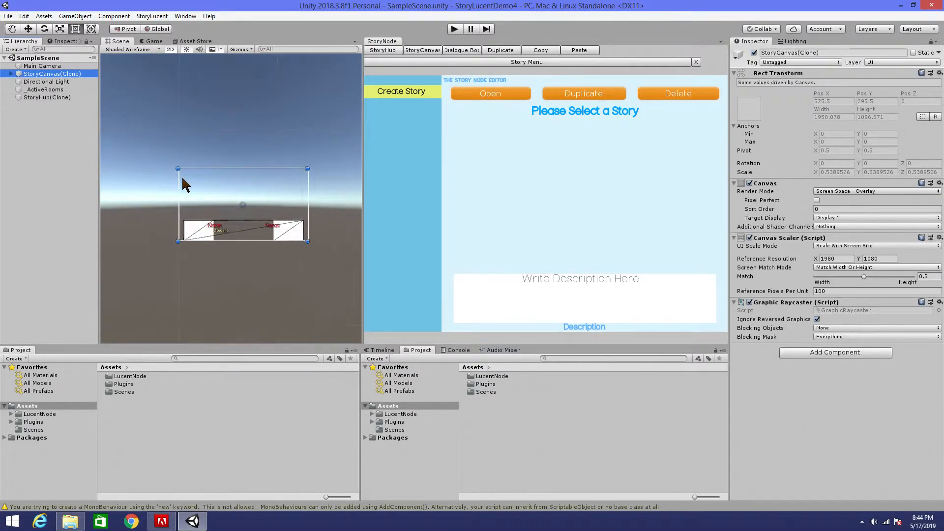
{"action": "scroll", "coordinate": [211, 202], "scroll_direction": "up", "scroll_amount": 2}
{"action": "middle_click_drag", "start_coordinate": [225, 202], "coordinate": [184, 174]}
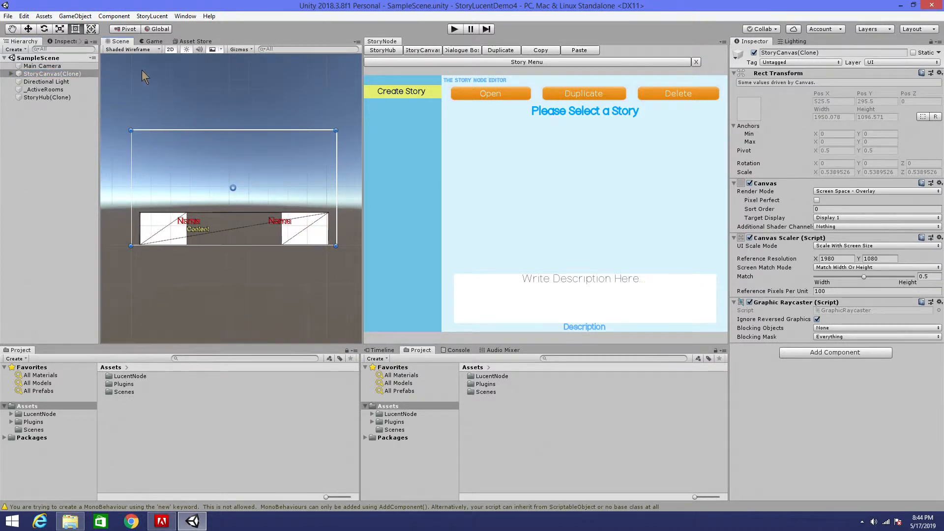
Set the Scene view's draw mode to Shaded and deselect the story canvas
{"action": "left_click", "coordinate": [148, 50]}
{"action": "left_click", "coordinate": [140, 66]}
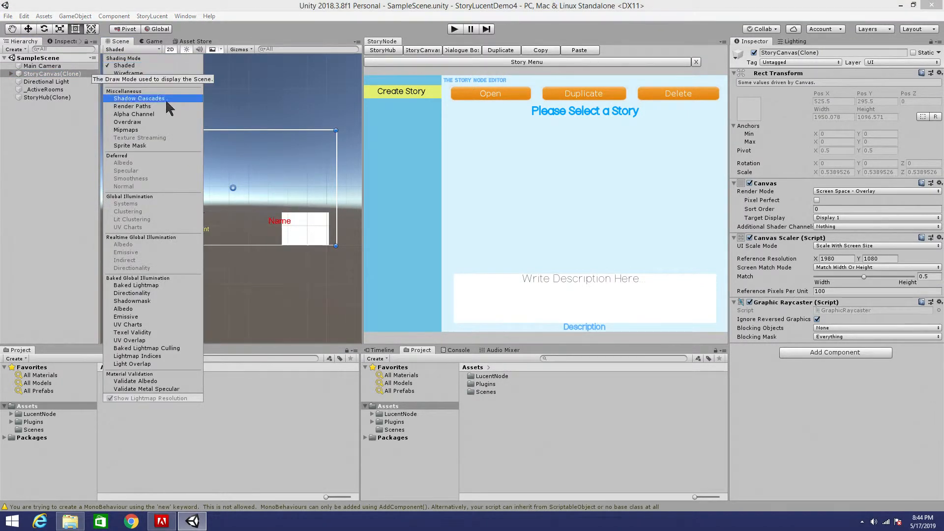
{"action": "left_click", "coordinate": [254, 99]}
{"action": "scroll", "coordinate": [232, 141], "scroll_direction": "up", "scroll_amount": 5}
{"action": "scroll", "coordinate": [233, 146], "scroll_direction": "down", "scroll_amount": 3}
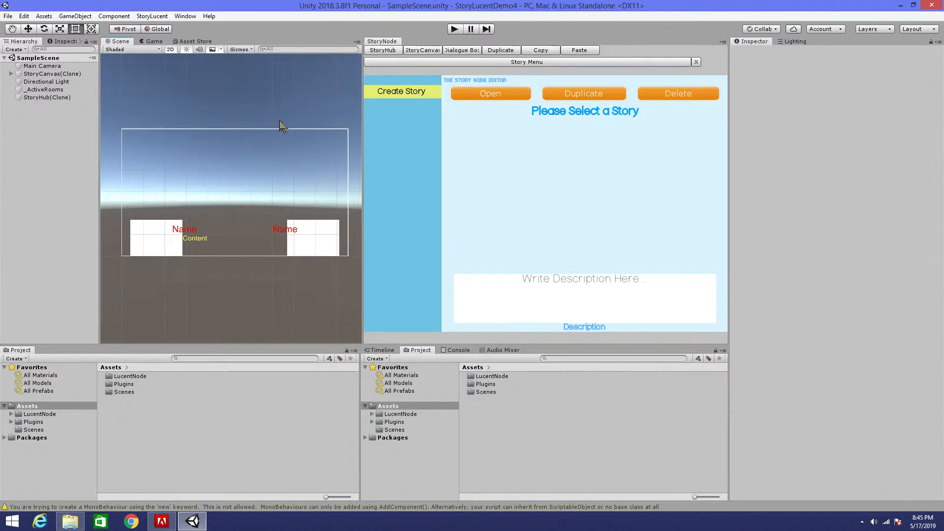
Open the StoryLucent Characters window to view the character list, and close it
{"action": "left_click", "coordinate": [153, 17]}
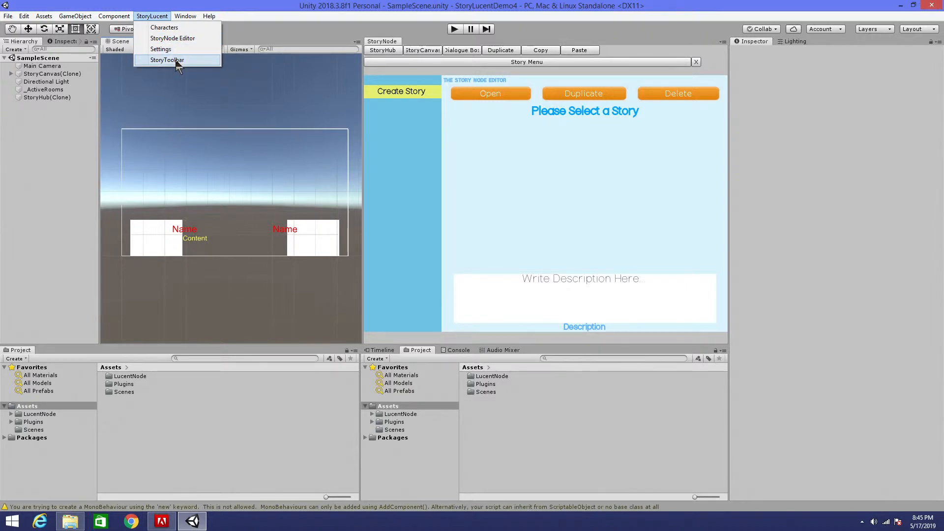
{"action": "left_click", "coordinate": [170, 28]}
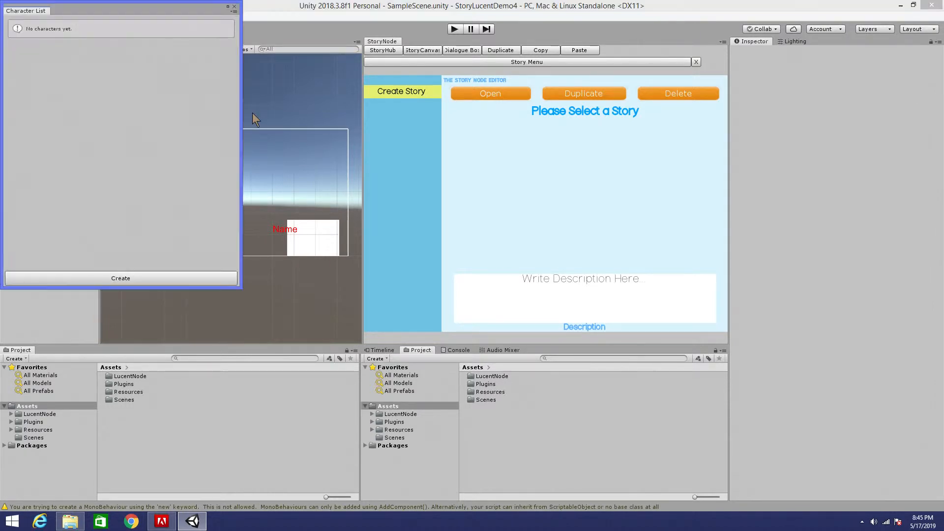
{"action": "left_click_drag", "start_coordinate": [147, 8], "coordinate": [257, 97]}
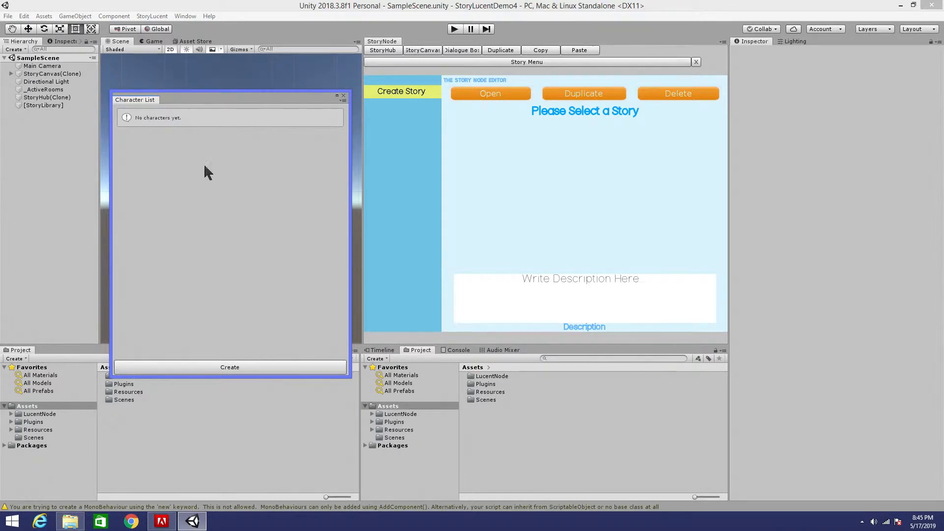
{"action": "left_click", "coordinate": [344, 97]}
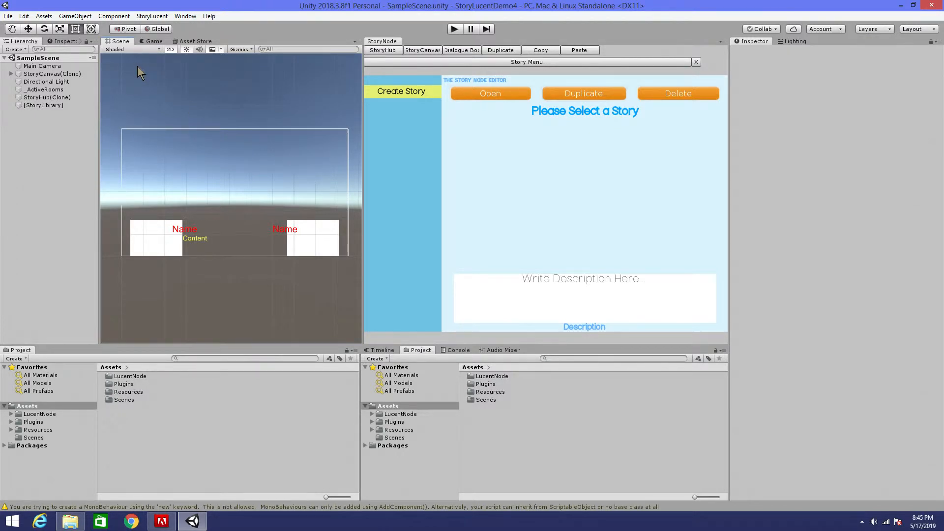
Create a new story in the StoryNode editor and title it "Hello World"
{"action": "left_click", "coordinate": [417, 93]}
{"action": "left_click_drag", "start_coordinate": [473, 116], "coordinate": [444, 117]}
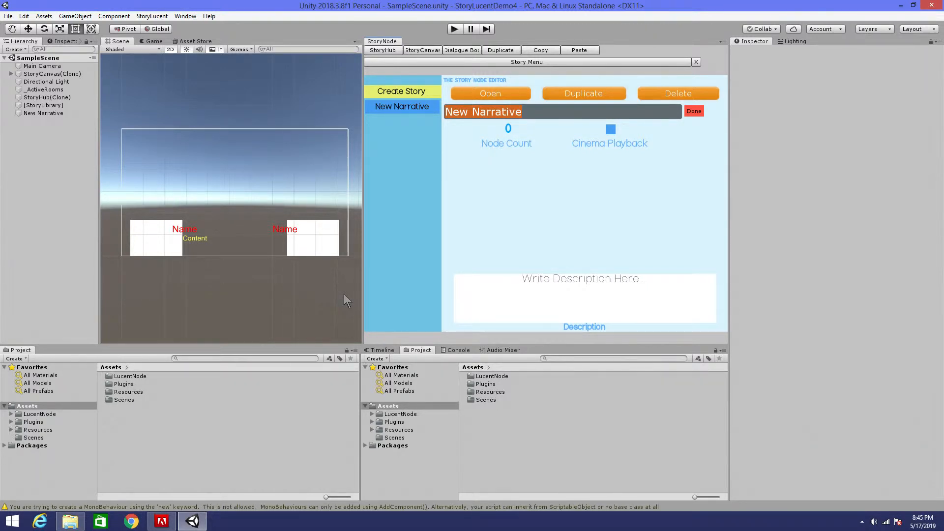
{"action": "type", "text": "My"}
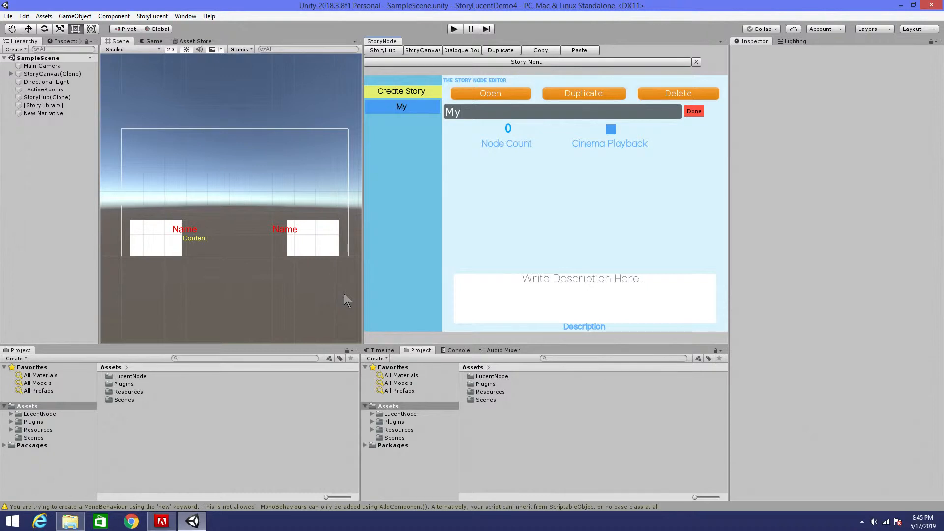
{"action": "type", "text": " Stor"}
{"action": "key", "text": "BackSpace"}
{"action": "key", "text": "BackSpace"}
{"action": "key", "text": "BackSpace"}
{"action": "key", "text": "BackSpace"}
{"action": "key", "text": "BackSpace"}
{"action": "key", "text": "BackSpace"}
{"action": "key", "text": "BackSpace"}
{"action": "type", "text": "Hellow"}
{"action": "key", "text": "BackSpace"}
{"action": "type", "text": "World"}
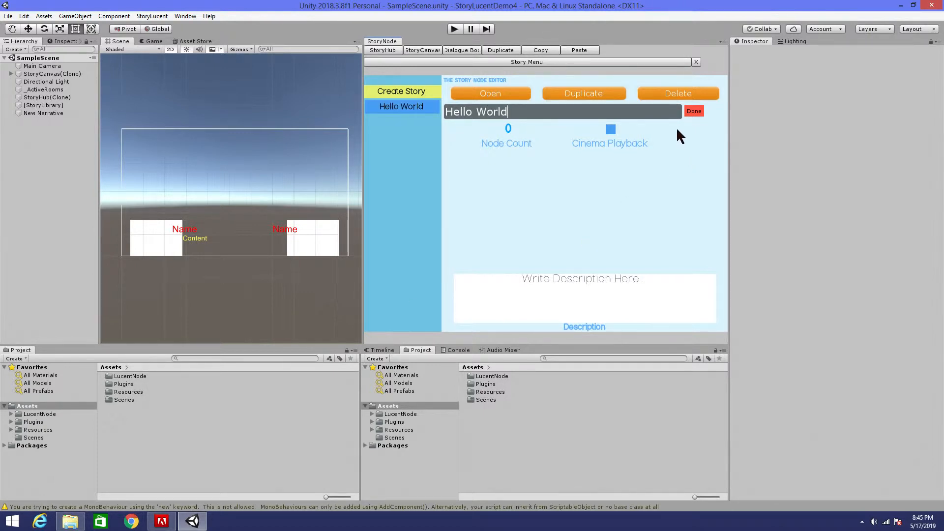
{"action": "left_click", "coordinate": [693, 112]}
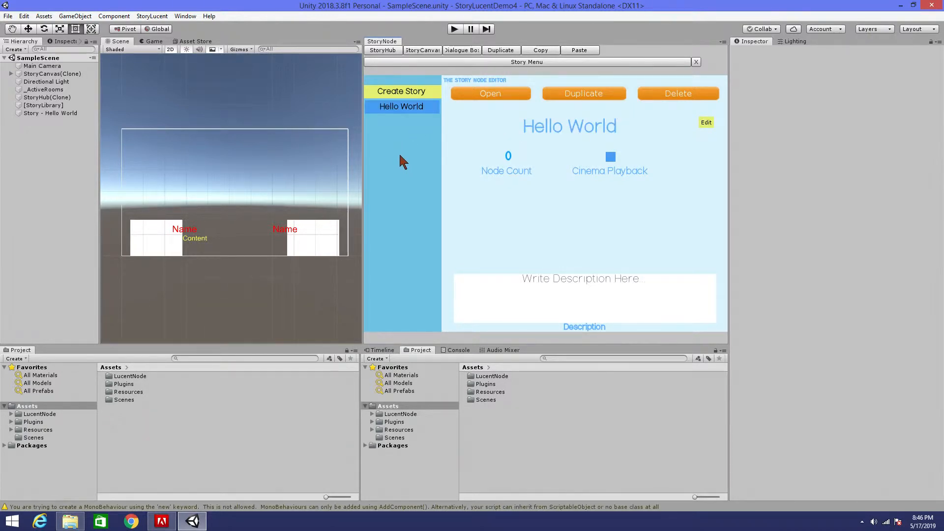
Open the Hello World story in the node canvas
{"action": "left_click", "coordinate": [502, 93]}
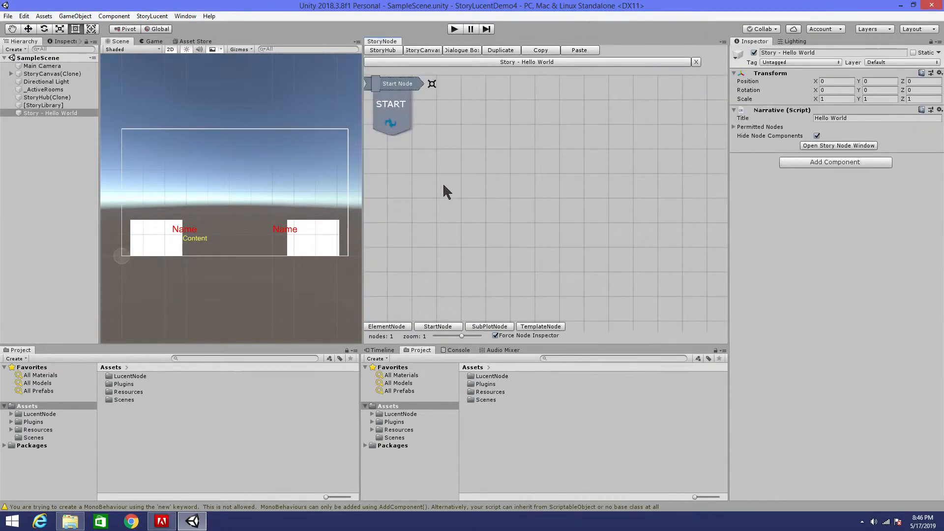
{"action": "left_click_drag", "start_coordinate": [453, 131], "coordinate": [468, 158]}
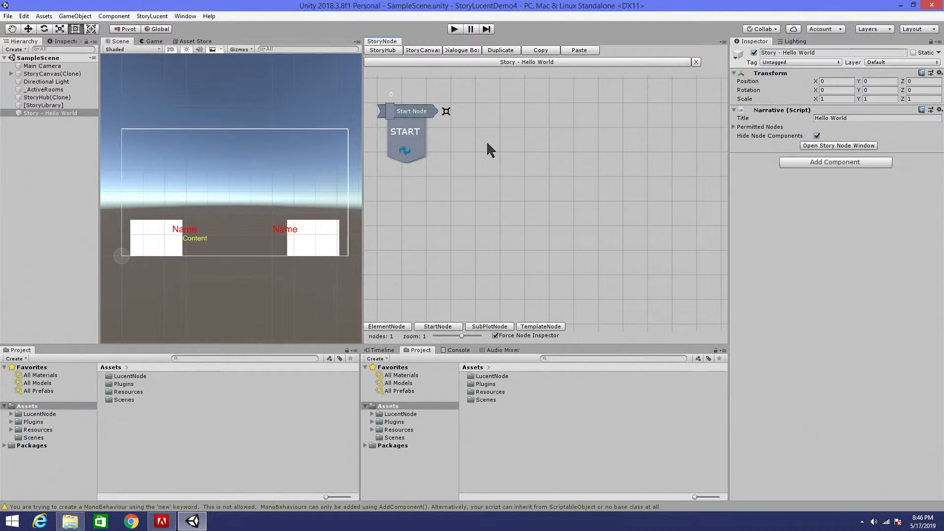
{"action": "scroll", "coordinate": [494, 164], "scroll_direction": "down", "scroll_amount": 10}
{"action": "scroll", "coordinate": [539, 204], "scroll_direction": "up", "scroll_amount": 10}
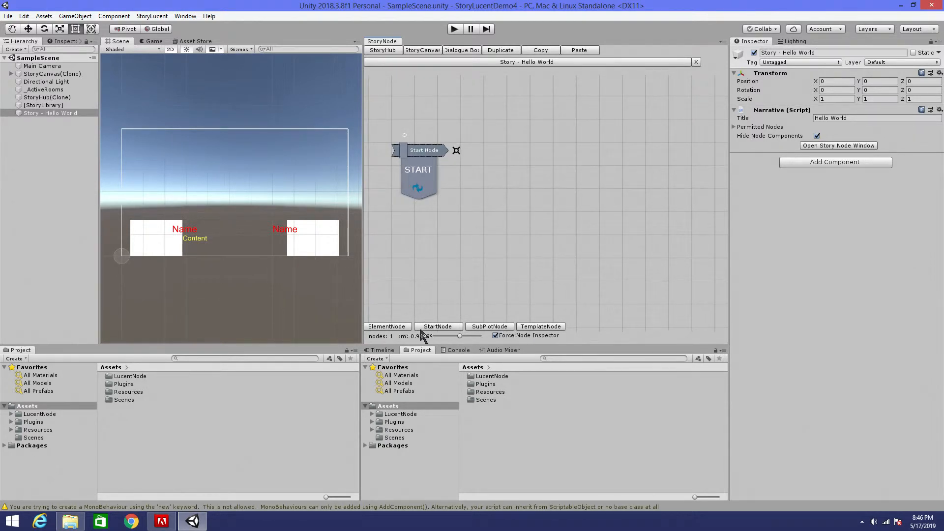
Add an element node to the Hello World story's canvas
{"action": "left_click", "coordinate": [399, 327]}
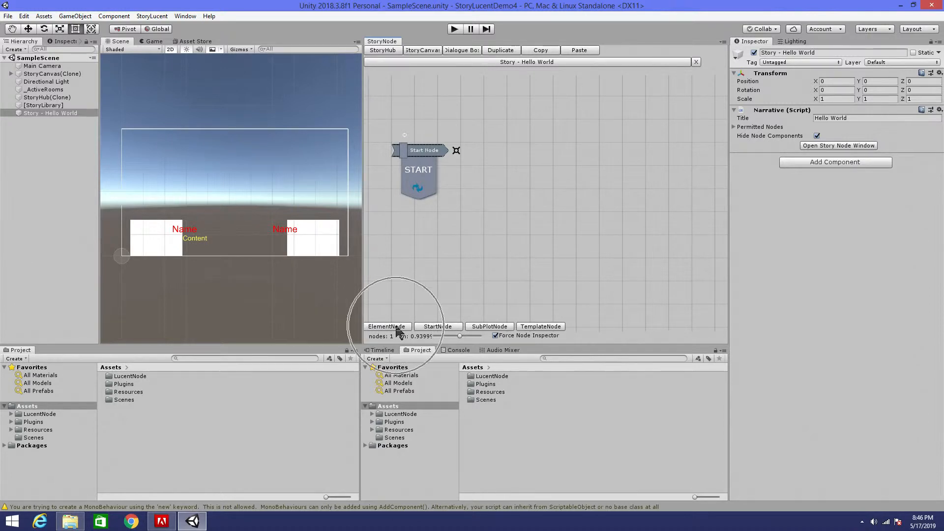
{"action": "left_click", "coordinate": [446, 328]}
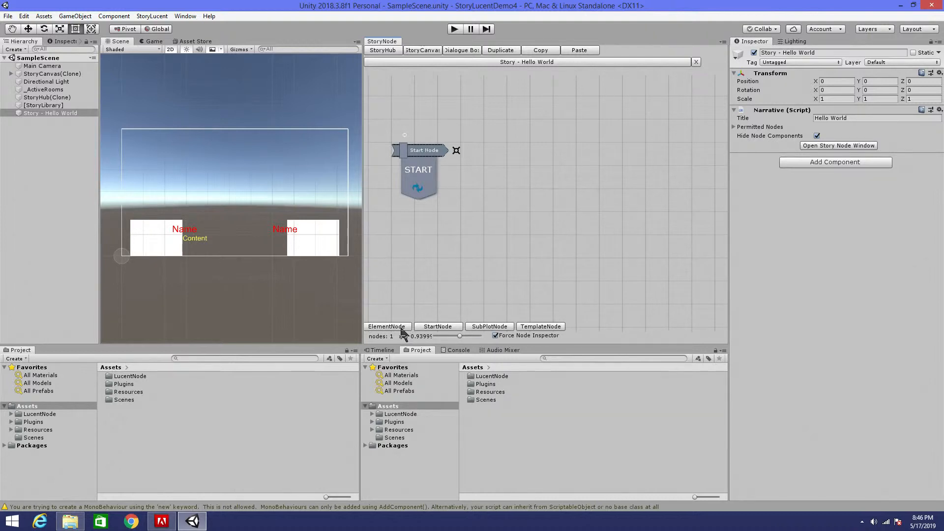
{"action": "left_click", "coordinate": [401, 328]}
{"action": "left_click", "coordinate": [399, 331]}
{"action": "left_click_drag", "start_coordinate": [639, 199], "coordinate": [582, 207]}
{"action": "scroll", "coordinate": [582, 207], "scroll_direction": "down", "scroll_amount": 3}
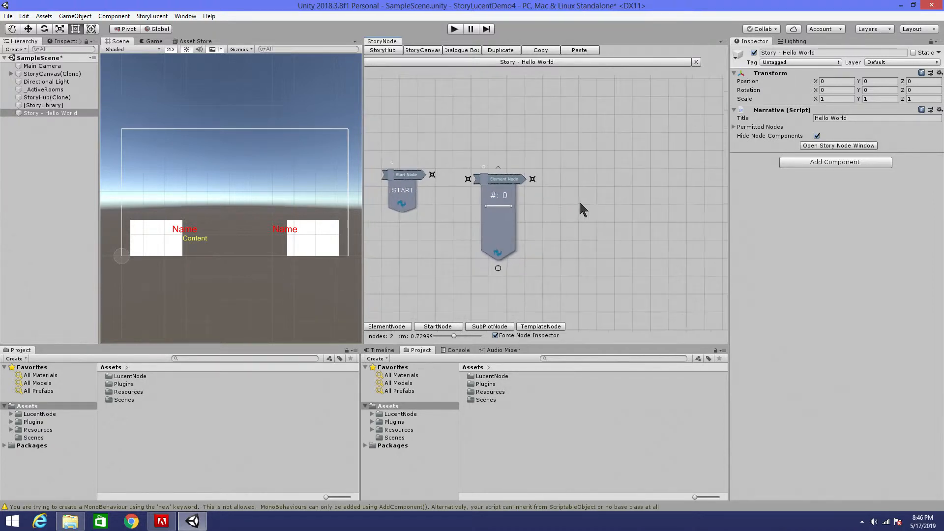
Move the element node slightly upward and add a second element node to the story
{"action": "mouse_move", "coordinate": [502, 234]}
{"action": "left_mouse_down"}
{"action": "mouse_move", "coordinate": [552, 213]}
{"action": "mouse_move", "coordinate": [503, 225]}
{"action": "left_mouse_up"}
{"action": "left_click_drag", "start_coordinate": [601, 219], "coordinate": [512, 250]}
{"action": "left_click", "coordinate": [386, 326]}
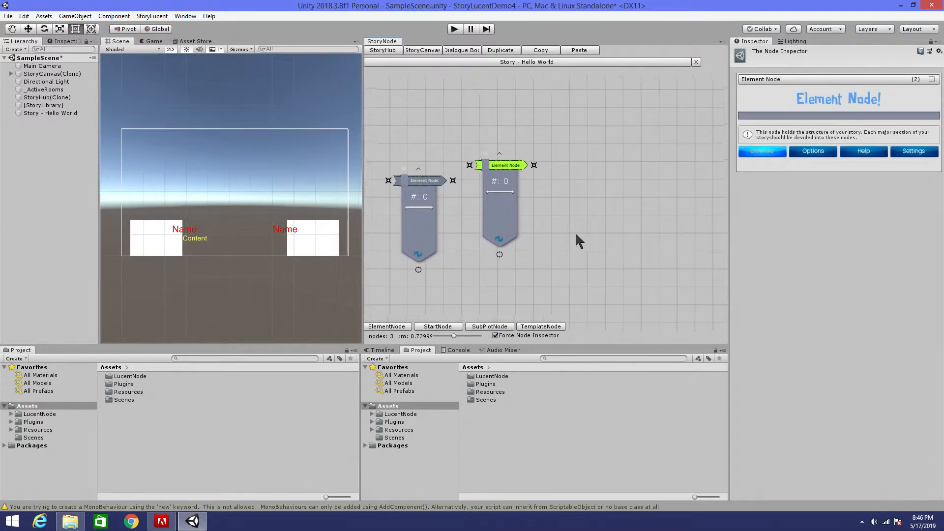
Add a third element node to the Hello World story and place it beside the second one
{"action": "left_click", "coordinate": [398, 326]}
{"action": "left_click_drag", "start_coordinate": [541, 219], "coordinate": [550, 245]}
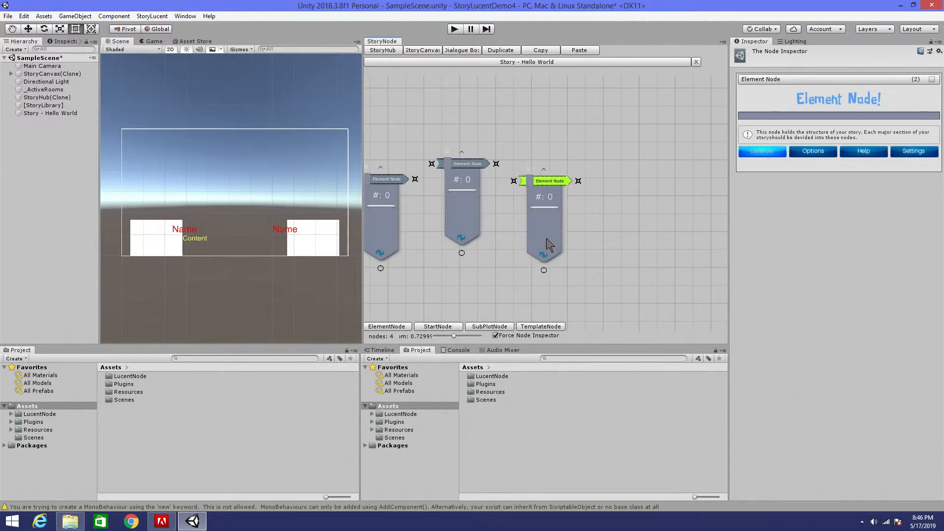
Rename the first element node as "Beginning"
{"action": "left_click", "coordinate": [459, 183]}
{"action": "scroll", "coordinate": [458, 184], "scroll_direction": "up", "scroll_amount": 3}
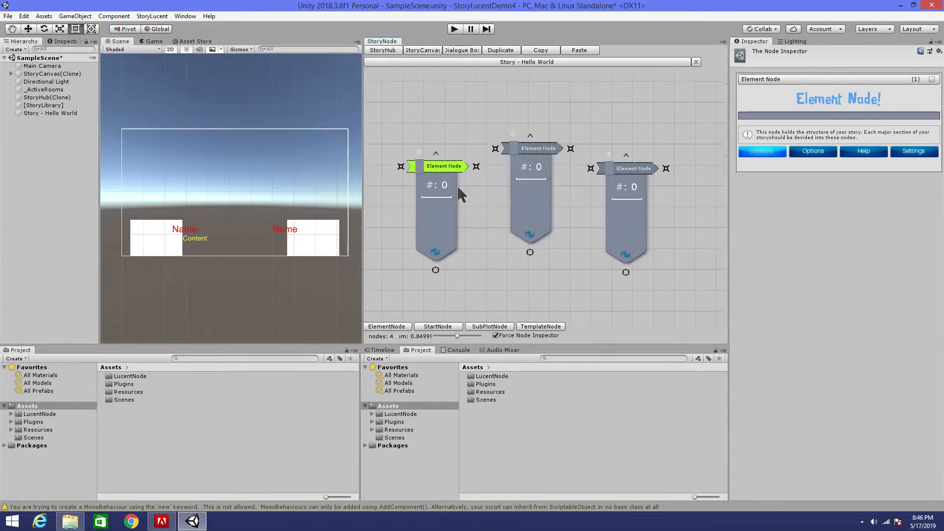
{"action": "middle_click_drag", "start_coordinate": [527, 216], "coordinate": [498, 203]}
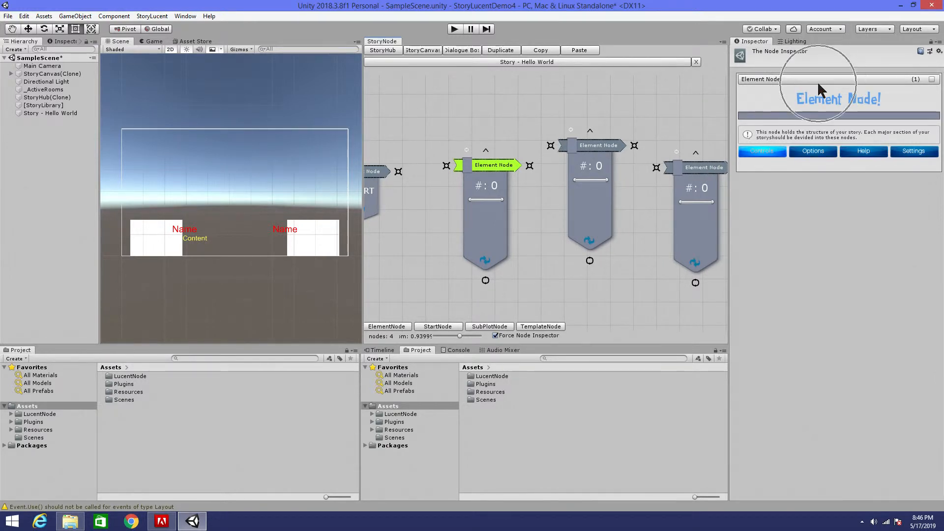
{"action": "left_click", "coordinate": [779, 79]}
{"action": "left_click_drag", "start_coordinate": [781, 80], "coordinate": [743, 82]}
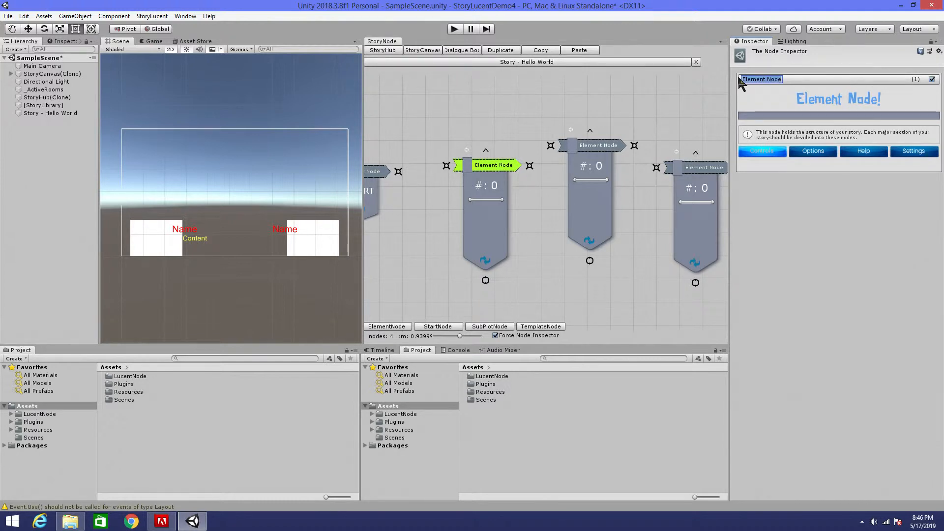
{"action": "type", "text": "Beginning"}
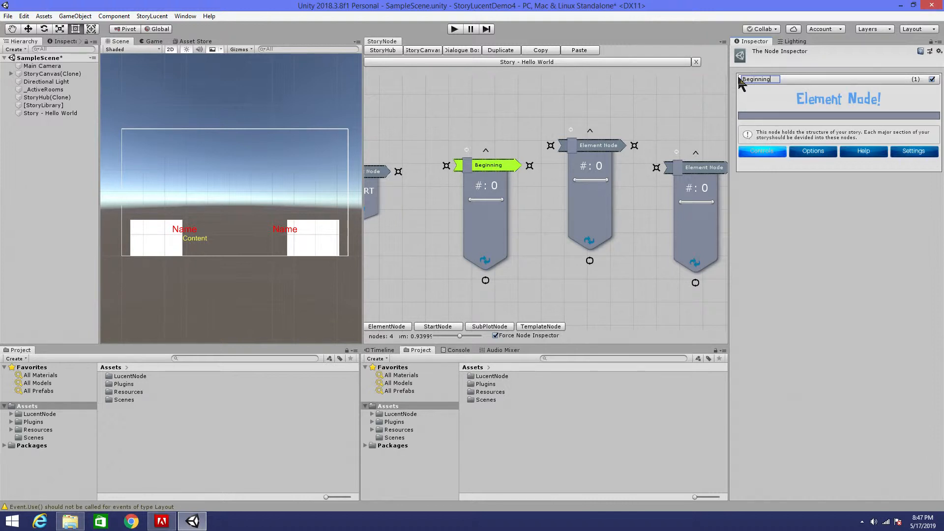
Rename the second element node as "Middle"
{"action": "left_click", "coordinate": [583, 214]}
{"action": "left_click", "coordinate": [773, 79]}
{"action": "left_click_drag", "start_coordinate": [781, 78], "coordinate": [738, 81]}
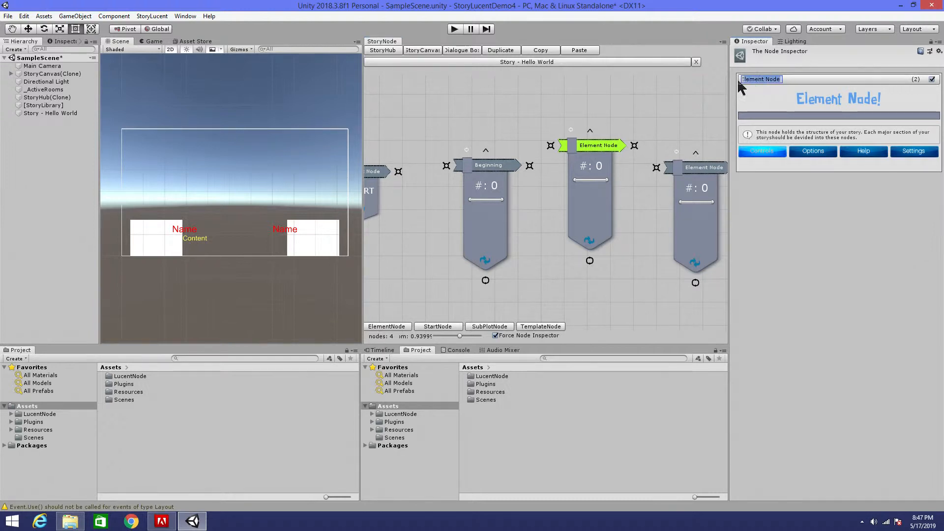
{"action": "type", "text": "Mid"}
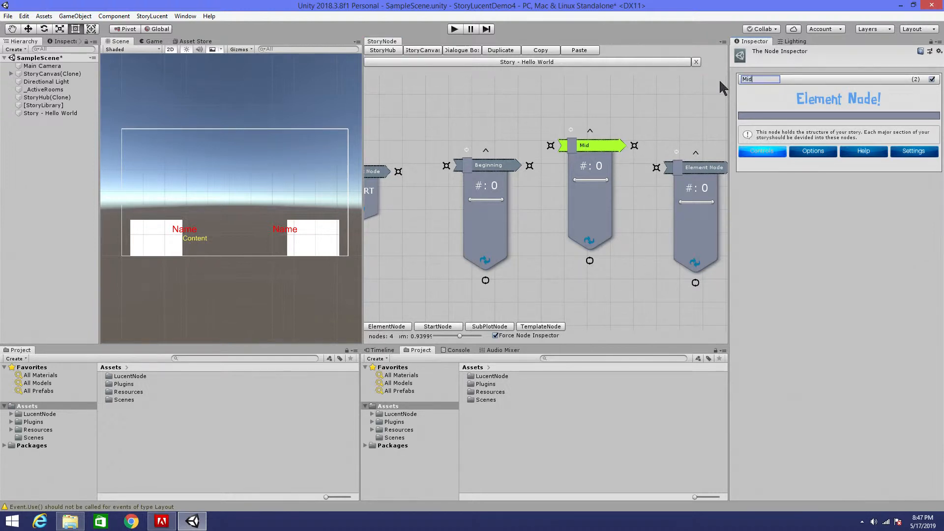
{"action": "type", "text": "dle"}
Rename the third element node as "End"
{"action": "left_click", "coordinate": [696, 170]}
{"action": "left_click", "coordinate": [932, 80]}
{"action": "left_click", "coordinate": [779, 81]}
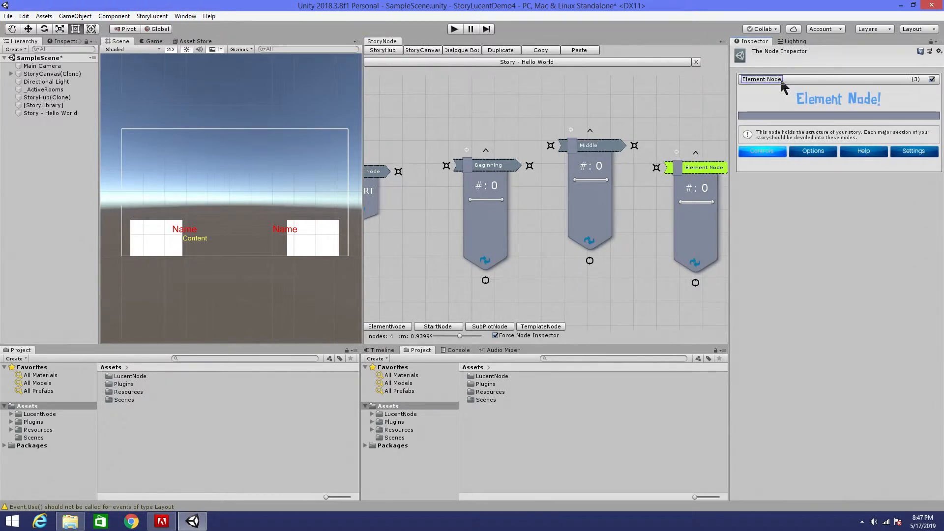
{"action": "left_click_drag", "start_coordinate": [781, 81], "coordinate": [725, 75]}
{"action": "type", "text": "End"}
{"action": "left_click", "coordinate": [931, 80]}
Connect the story nodes in sequence from the start node through Beginning and Middle to End
{"action": "left_click_drag", "start_coordinate": [398, 172], "coordinate": [449, 165]}
{"action": "left_click_drag", "start_coordinate": [530, 166], "coordinate": [553, 145]}
{"action": "left_click_drag", "start_coordinate": [634, 145], "coordinate": [659, 168]}
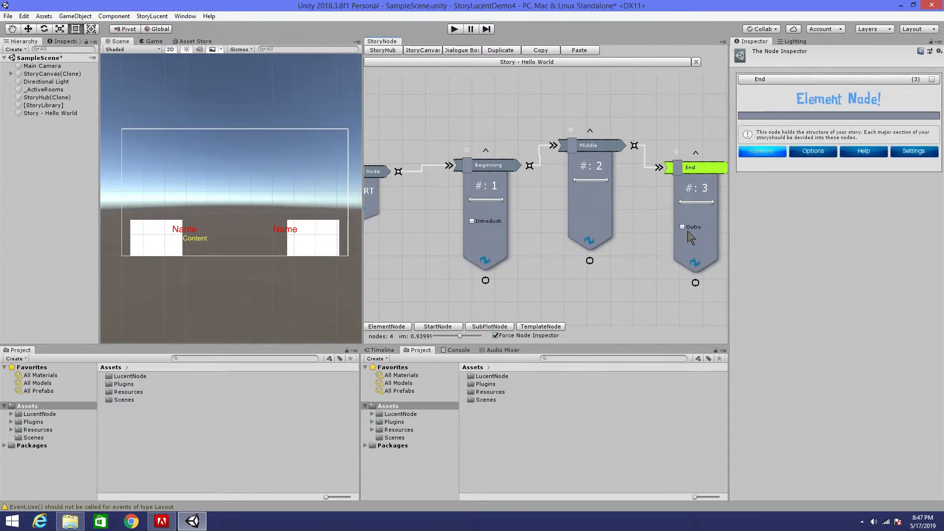
{"action": "mouse_move", "coordinate": [658, 167]}
{"action": "left_mouse_down"}
{"action": "mouse_move", "coordinate": [646, 176]}
{"action": "mouse_move", "coordinate": [658, 168]}
{"action": "left_mouse_up"}
{"action": "mouse_move", "coordinate": [553, 146]}
{"action": "left_mouse_down"}
{"action": "mouse_move", "coordinate": [528, 163]}
{"action": "mouse_move", "coordinate": [553, 145]}
{"action": "left_mouse_up"}
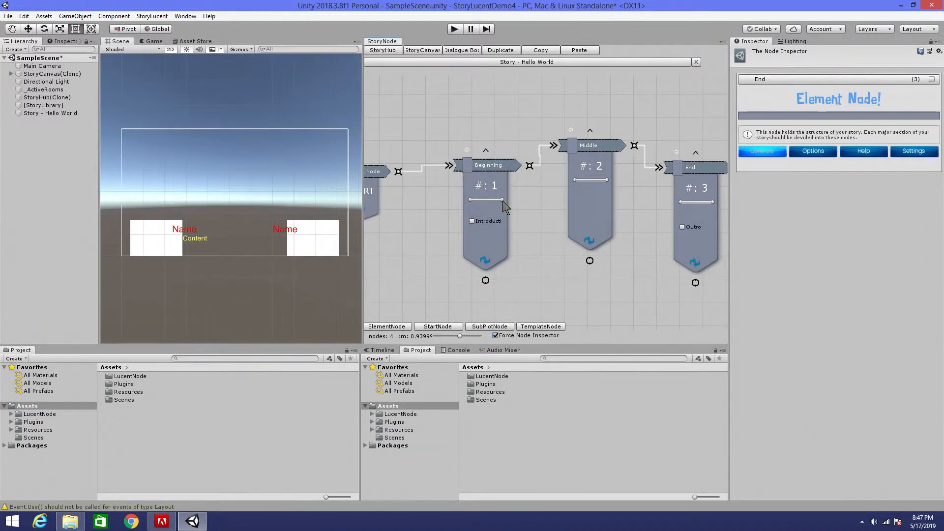
Shorten the element nodes' ranges so Beginning covers the first part, Middle the centre and End the last part
{"action": "left_click_drag", "start_coordinate": [502, 201], "coordinate": [476, 201]}
{"action": "left_click_drag", "start_coordinate": [610, 180], "coordinate": [593, 181]}
{"action": "scroll", "coordinate": [509, 217], "scroll_direction": "up", "scroll_amount": 4}
{"action": "scroll", "coordinate": [531, 220], "scroll_direction": "down", "scroll_amount": 2}
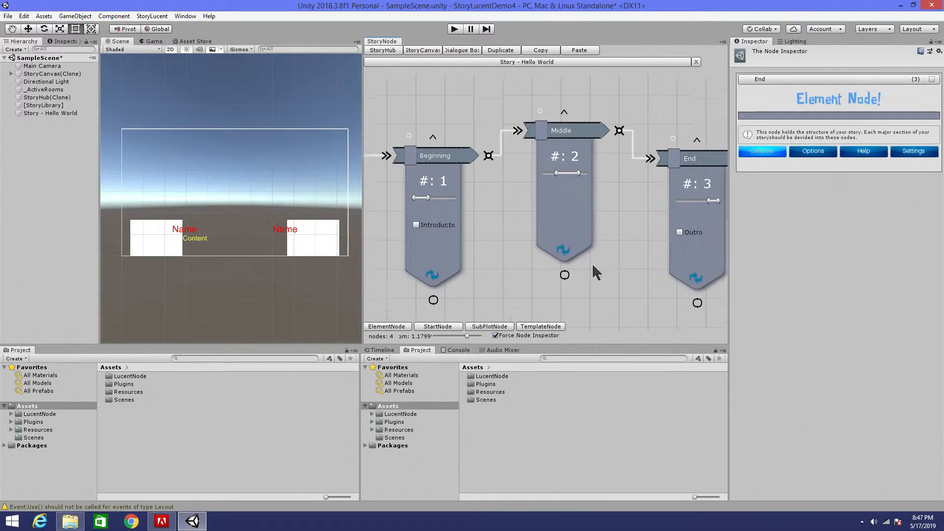
{"action": "left_click_drag", "start_coordinate": [549, 171], "coordinate": [543, 172]}
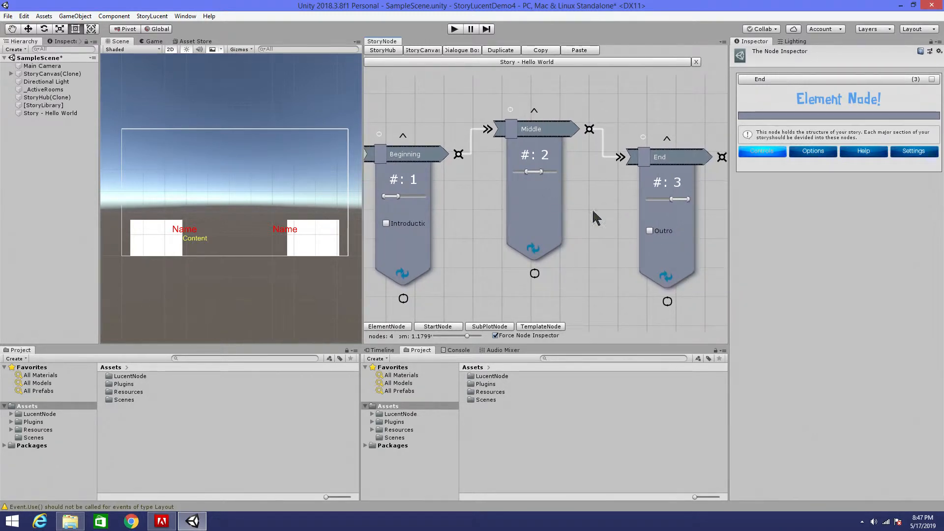
{"action": "scroll", "coordinate": [571, 253], "scroll_direction": "down", "scroll_amount": 2}
{"action": "left_click_drag", "start_coordinate": [494, 277], "coordinate": [549, 281]}
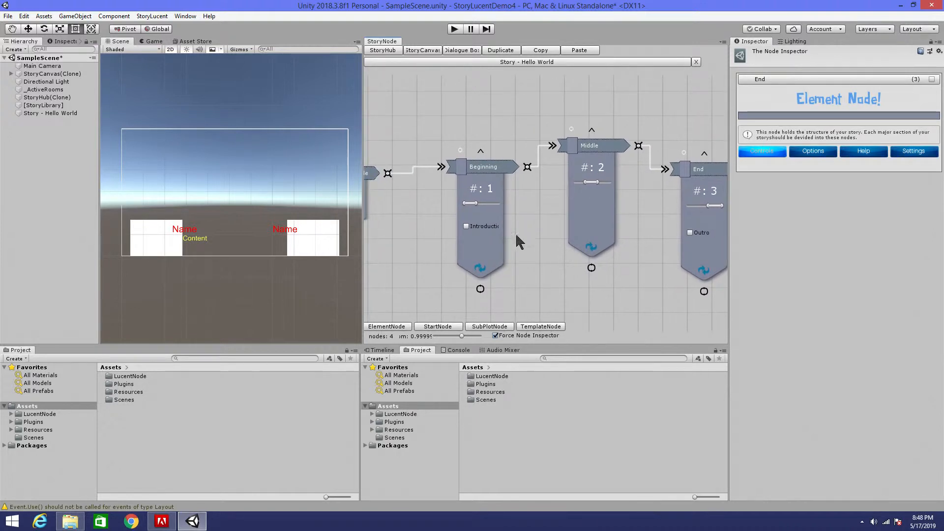
Open the Beginning element node's own canvas
{"action": "left_click", "coordinate": [467, 170]}
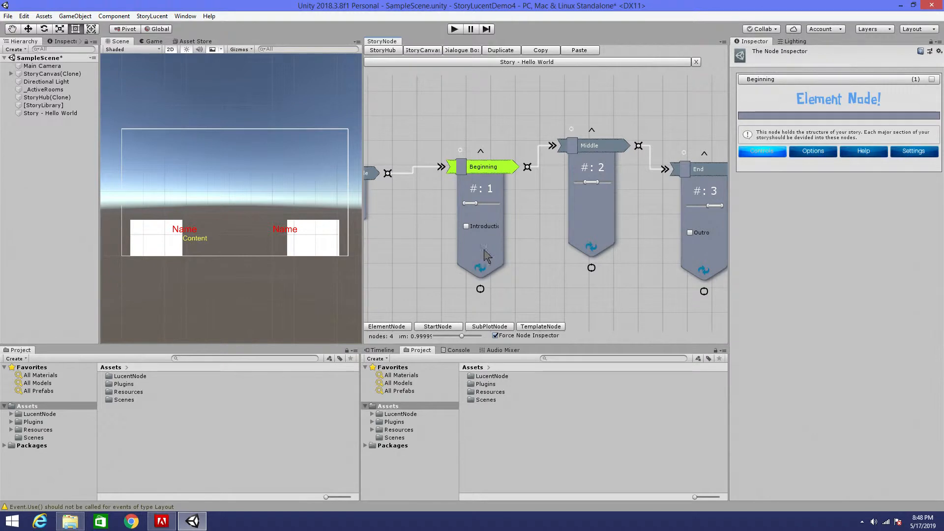
{"action": "scroll", "coordinate": [480, 274], "scroll_direction": "up", "scroll_amount": 3}
{"action": "mouse_move", "coordinate": [477, 276]}
{"action": "middle_mouse_down"}
{"action": "mouse_move", "coordinate": [518, 231]}
{"action": "mouse_move", "coordinate": [492, 273]}
{"action": "middle_mouse_up"}
{"action": "right_click", "coordinate": [538, 230]}
{"action": "left_click", "coordinate": [489, 240]}
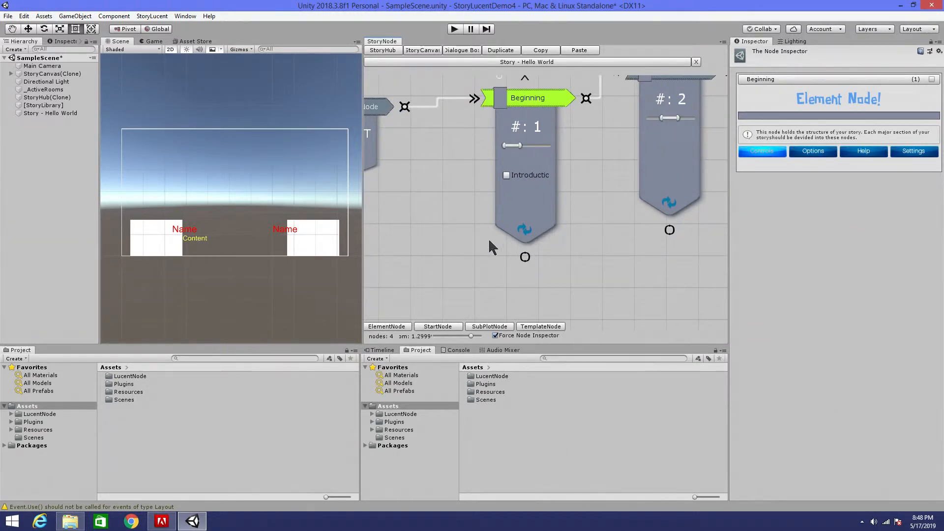
{"action": "scroll", "coordinate": [527, 230], "scroll_direction": "down", "scroll_amount": 3}
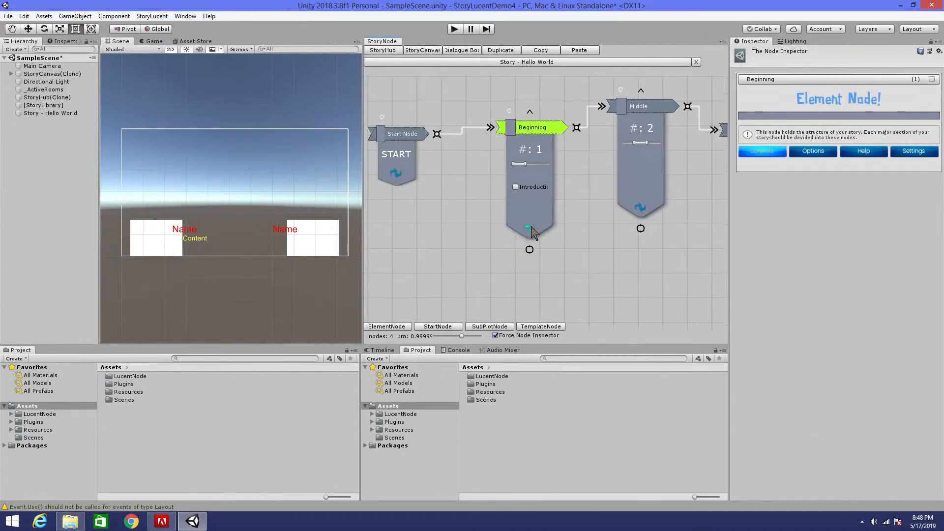
{"action": "left_click", "coordinate": [529, 229]}
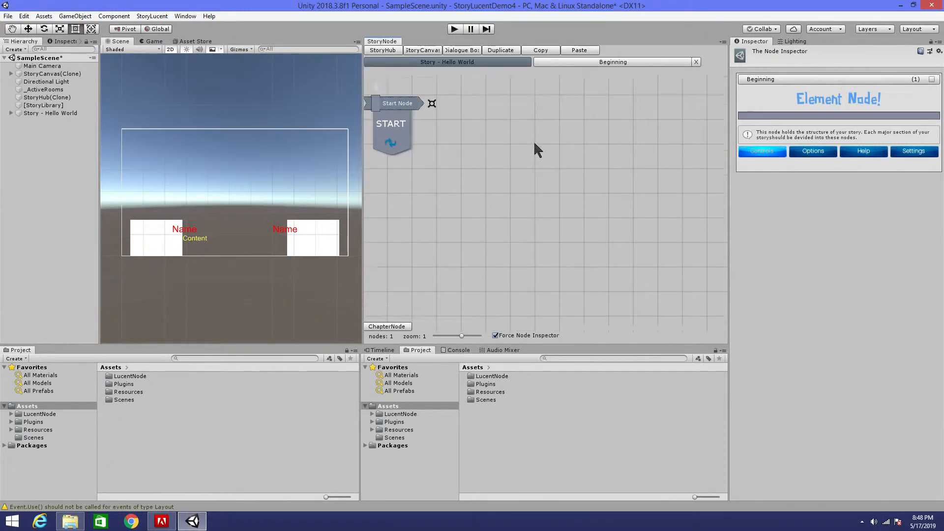
{"action": "left_click", "coordinate": [607, 63]}
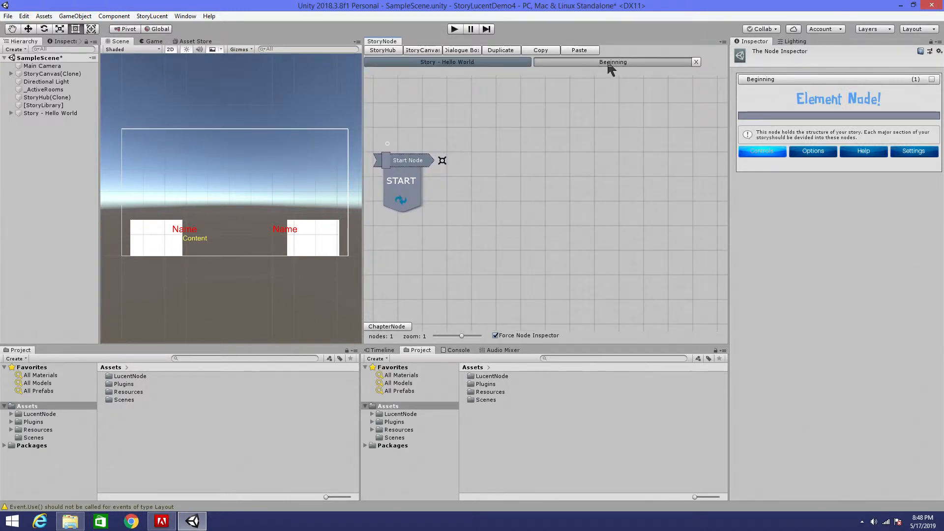
Add three chapter nodes to the Beginning canvas
{"action": "left_click", "coordinate": [387, 328]}
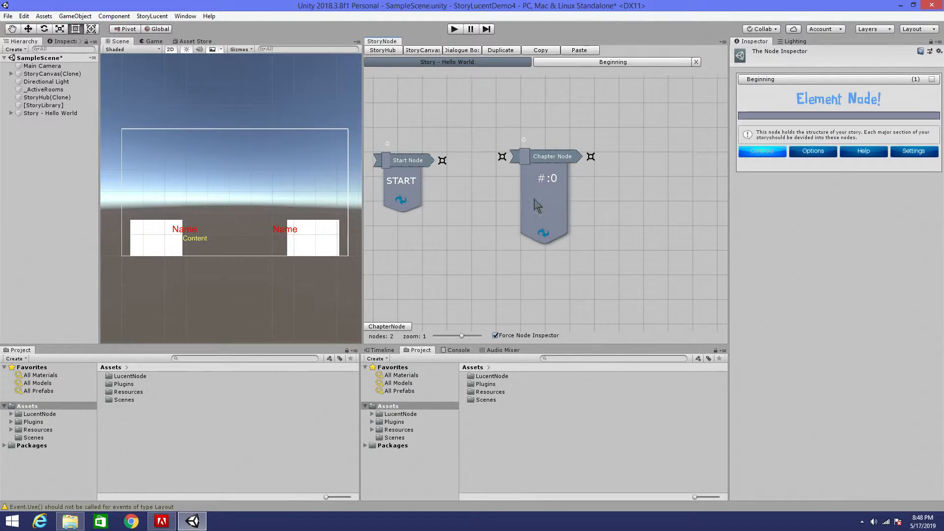
{"action": "left_click", "coordinate": [397, 328]}
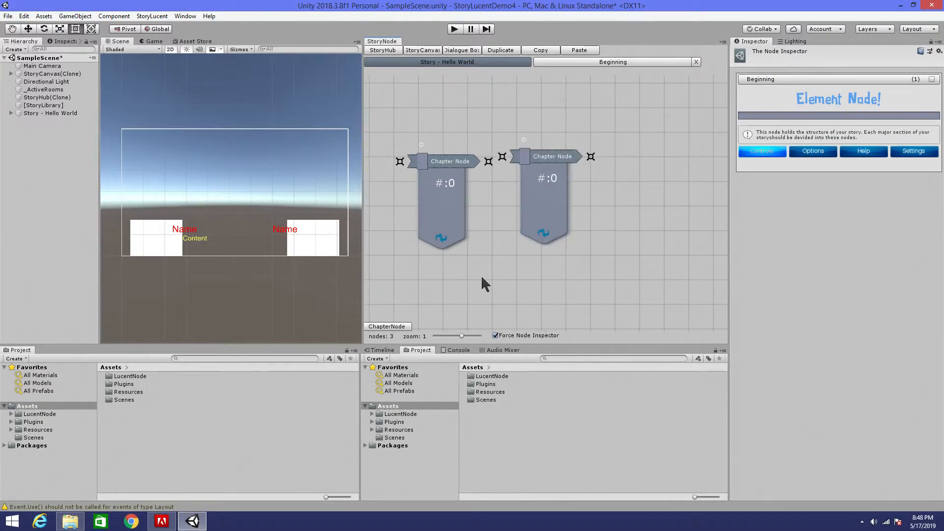
{"action": "middle_click_drag", "start_coordinate": [607, 227], "coordinate": [661, 268]}
{"action": "left_click", "coordinate": [401, 325]}
Arrange and link the start node and the three chapter nodes into one sequence
{"action": "left_click_drag", "start_coordinate": [483, 189], "coordinate": [427, 153]}
{"action": "left_click_drag", "start_coordinate": [515, 152], "coordinate": [547, 179]}
{"action": "left_click_drag", "start_coordinate": [635, 179], "coordinate": [689, 133]}
{"action": "middle_click_drag", "start_coordinate": [659, 263], "coordinate": [588, 270]}
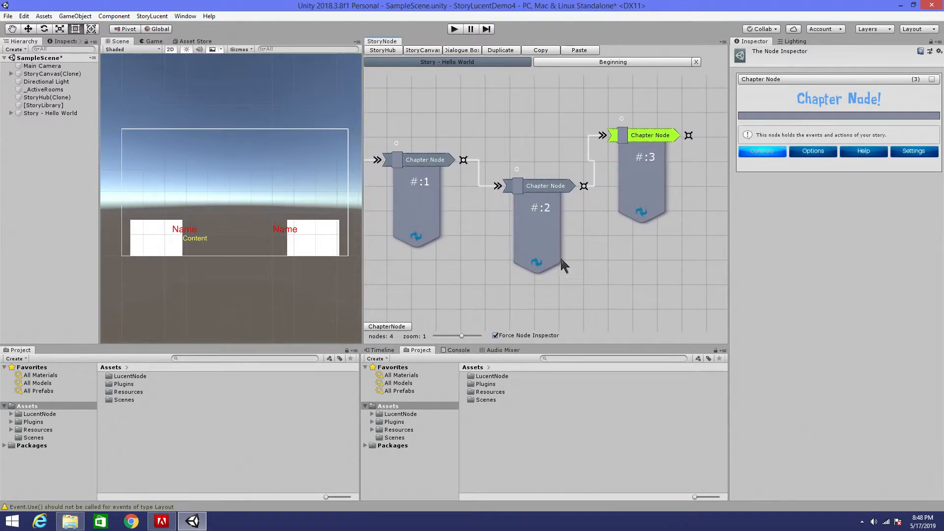
Open the canvas of the first chapter node in the Beginning sequence
{"action": "scroll", "coordinate": [462, 235], "scroll_direction": "up", "scroll_amount": 1}
{"action": "mouse_move", "coordinate": [460, 259]}
{"action": "middle_mouse_down"}
{"action": "mouse_move", "coordinate": [530, 264]}
{"action": "mouse_move", "coordinate": [477, 265]}
{"action": "middle_mouse_up"}
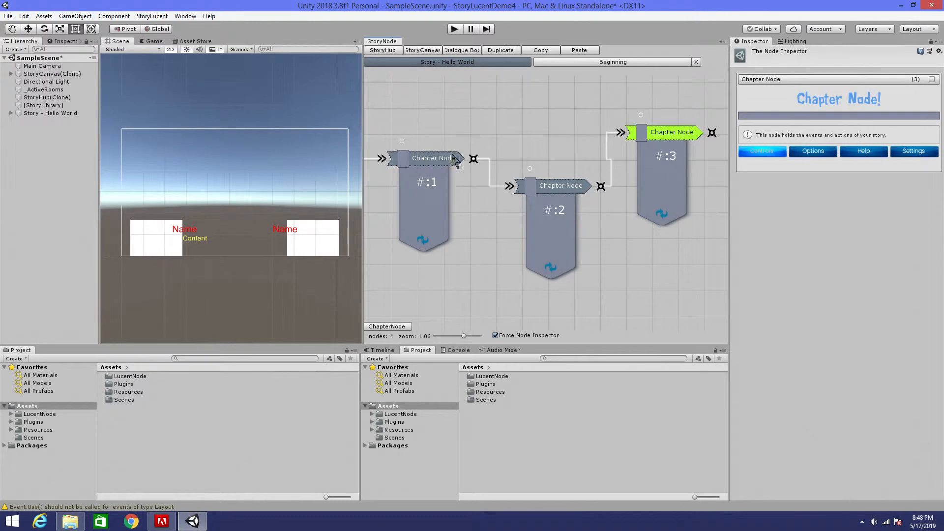
{"action": "middle_click_drag", "start_coordinate": [406, 301], "coordinate": [495, 285]}
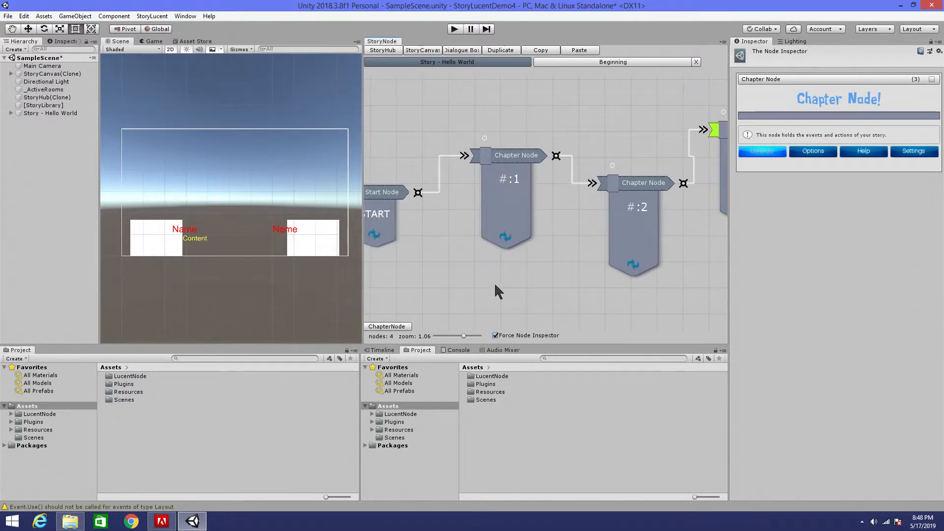
{"action": "left_click", "coordinate": [505, 238]}
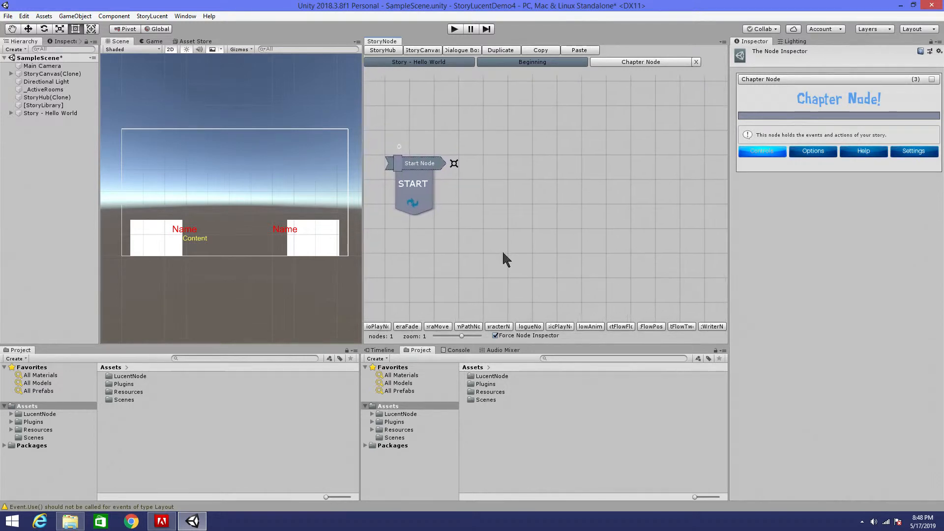
{"action": "scroll", "coordinate": [531, 195], "scroll_direction": "down", "scroll_amount": 2}
{"action": "scroll", "coordinate": [531, 197], "scroll_direction": "down", "scroll_amount": 3}
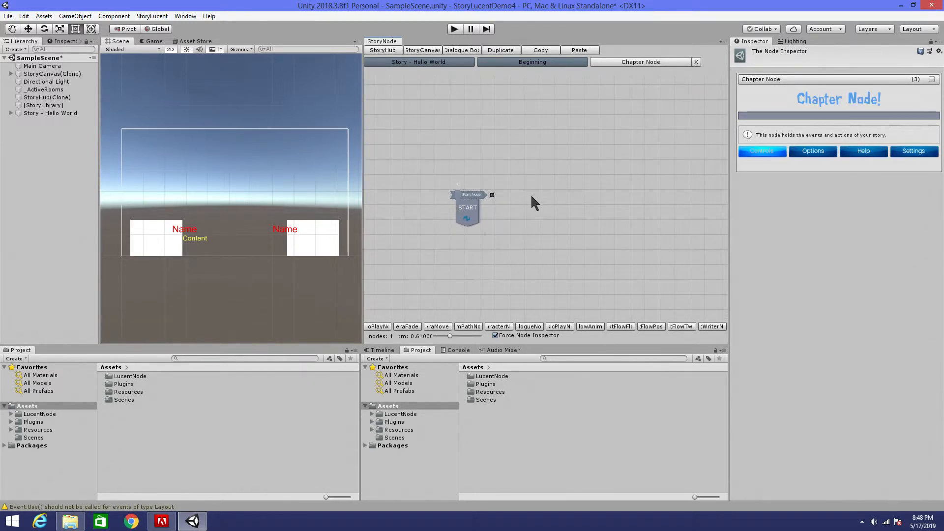
{"action": "scroll", "coordinate": [531, 202], "scroll_direction": "up", "scroll_amount": 1}
Add a character node to the chapter's canvas and place it above and to the right of the start node
{"action": "right_click", "coordinate": [521, 118]}
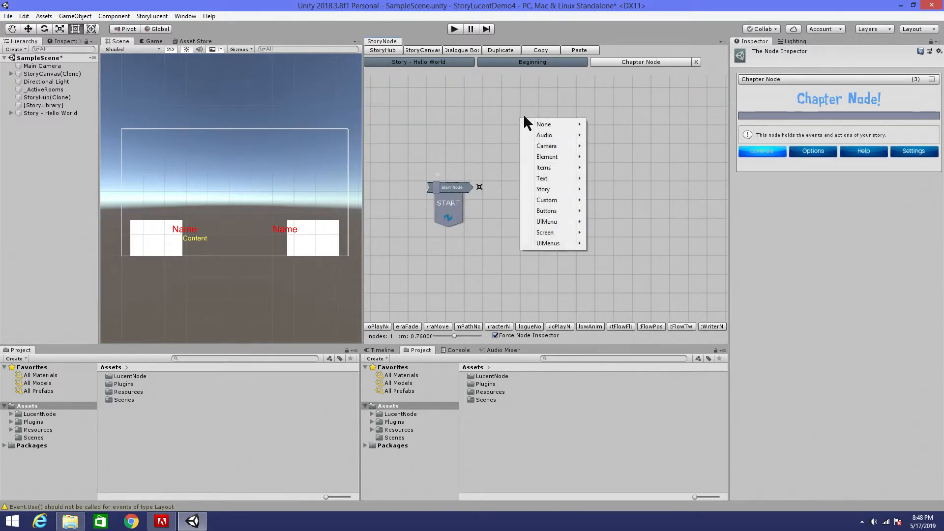
{"action": "left_click", "coordinate": [546, 276]}
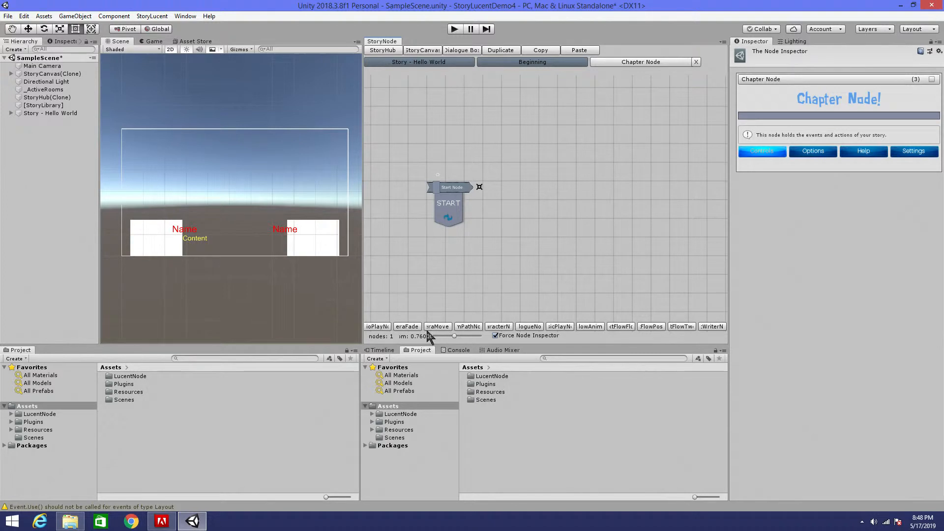
{"action": "left_click", "coordinate": [498, 327]}
{"action": "left_click_drag", "start_coordinate": [539, 159], "coordinate": [552, 130]}
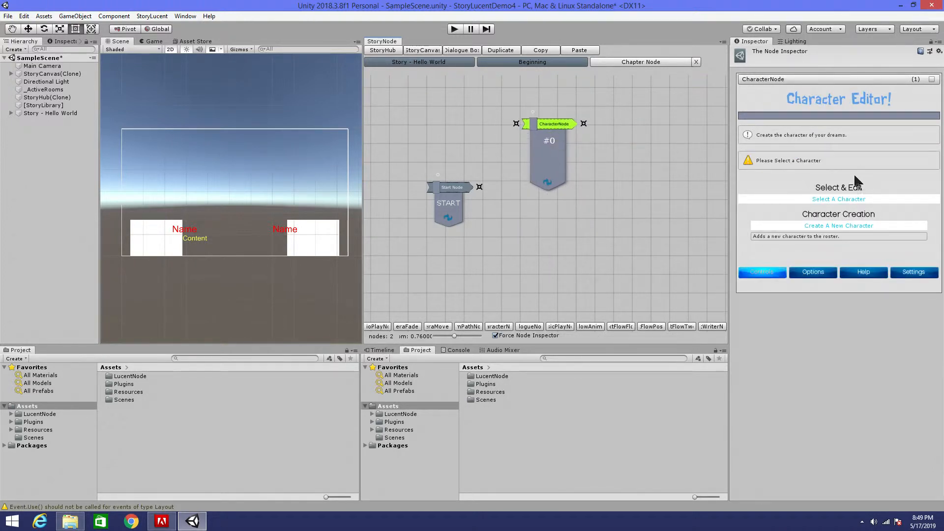
{"action": "left_click_drag", "start_coordinate": [559, 125], "coordinate": [531, 116]}
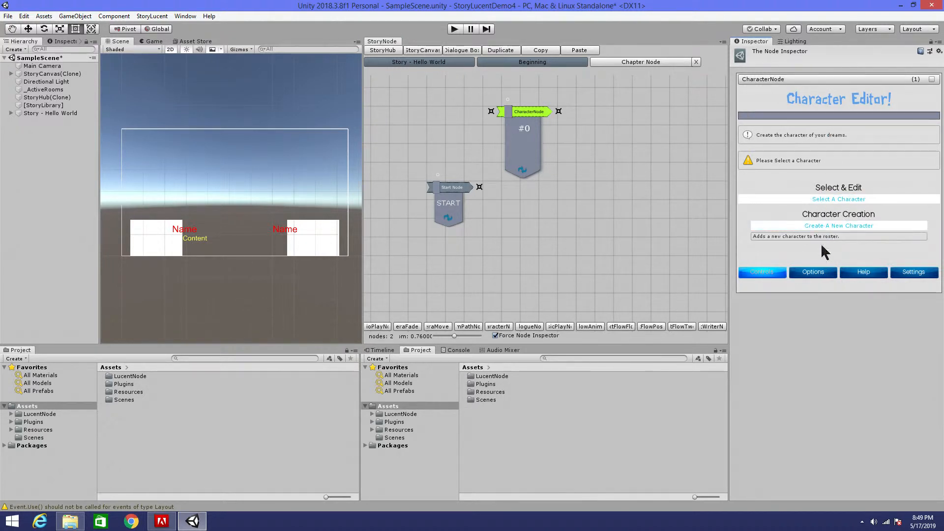
Create a new character for the character node and enlarge and reposition its Character window
{"action": "left_click", "coordinate": [830, 231]}
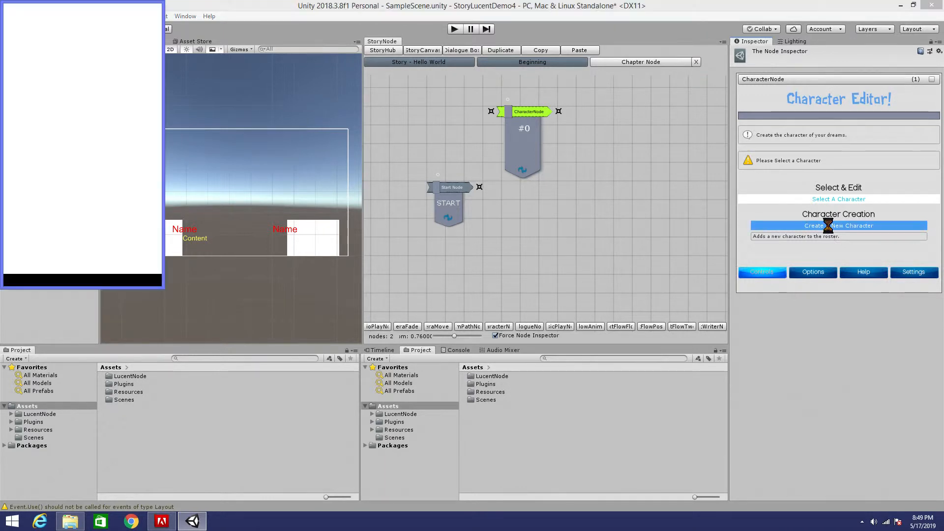
{"action": "left_click_drag", "start_coordinate": [114, 17], "coordinate": [234, 88]}
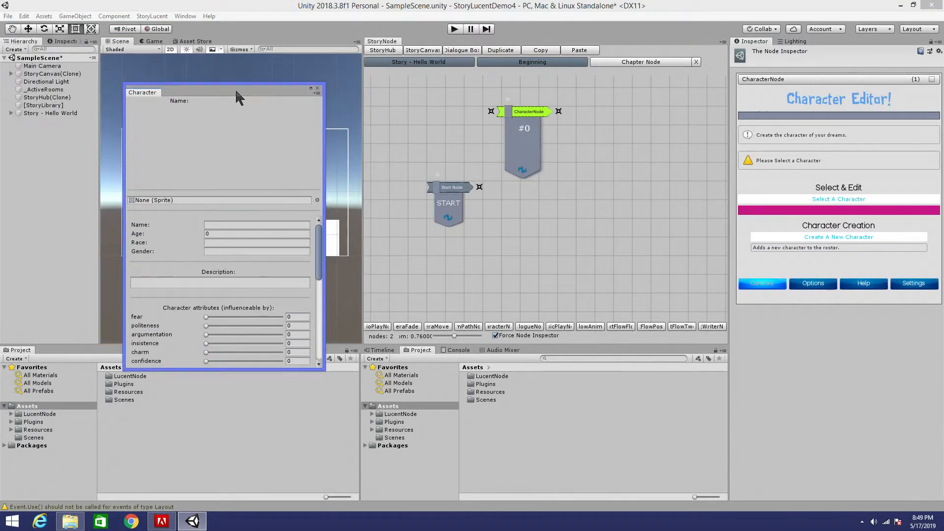
{"action": "left_click_drag", "start_coordinate": [222, 369], "coordinate": [222, 476]}
{"action": "left_click_drag", "start_coordinate": [206, 94], "coordinate": [270, 45]}
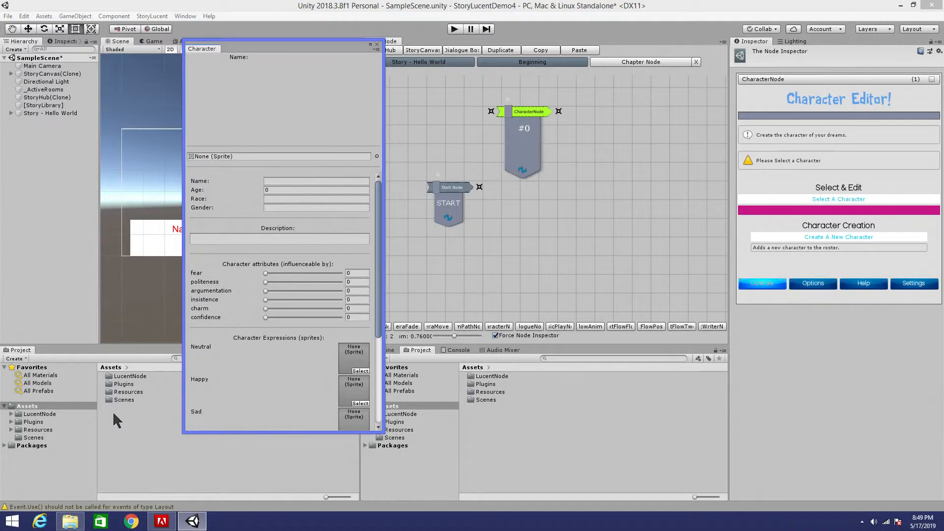
Switch to the Transfers folder in File Explorer and import the web_Adam_Portrait_02-Edit image into the project's Assets folder
{"action": "left_click", "coordinate": [69, 521]}
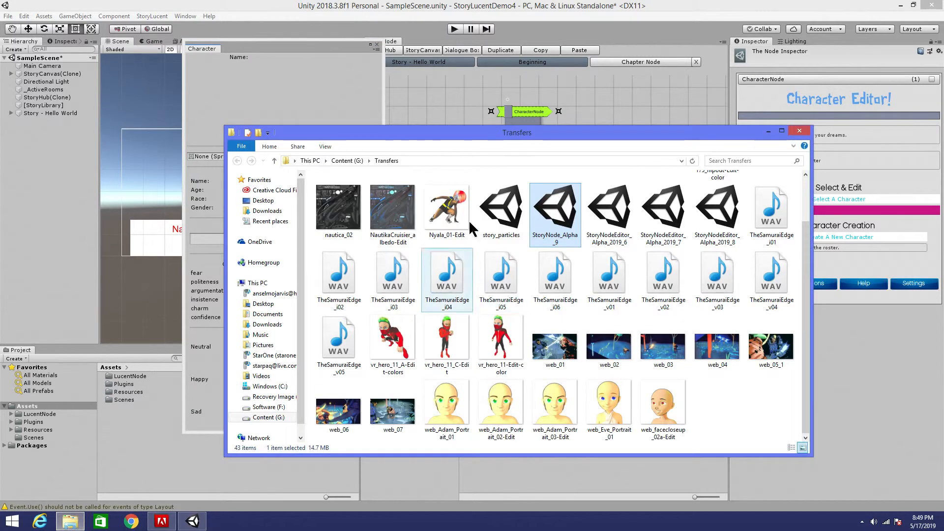
{"action": "left_click_drag", "start_coordinate": [490, 140], "coordinate": [602, 83]}
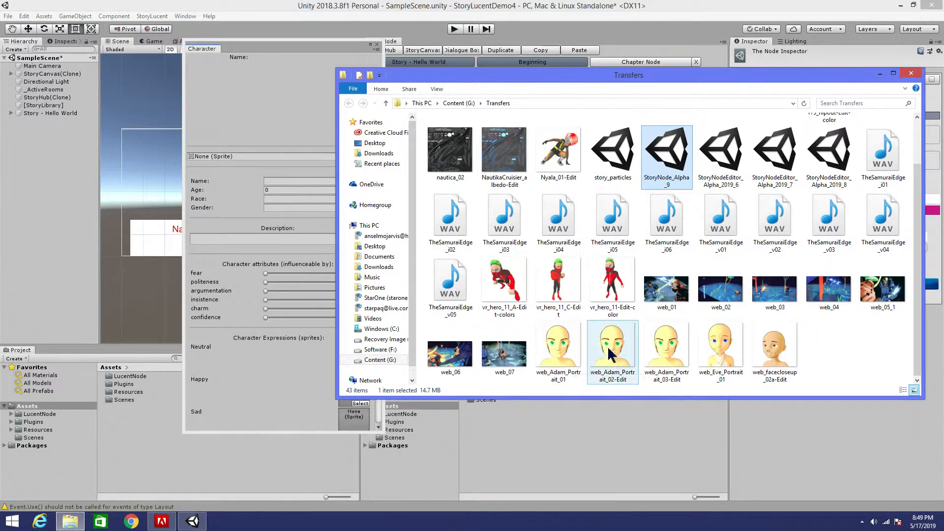
{"action": "left_click_drag", "start_coordinate": [610, 344], "coordinate": [223, 445]}
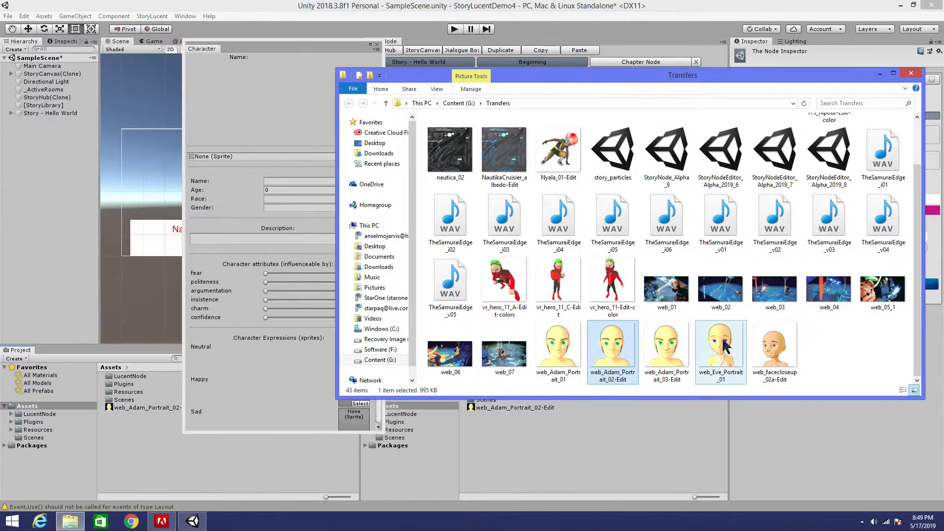
Import the web_Eve_Portrait_01 and web_facecloseup_02a-Edit images into the project's Assets folder, then minimize File Explorer to return to Unity
{"action": "left_click_drag", "start_coordinate": [723, 344], "coordinate": [169, 460]}
{"action": "left_click_drag", "start_coordinate": [774, 351], "coordinate": [188, 423]}
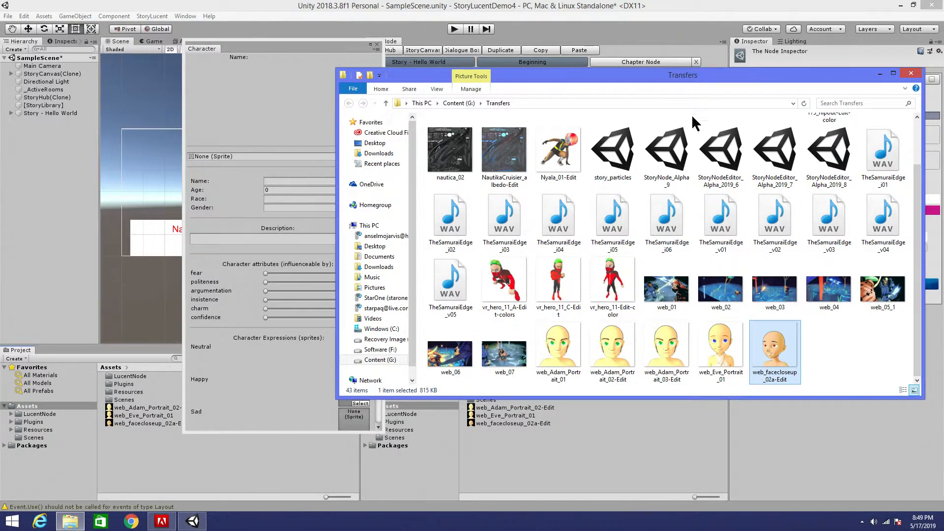
{"action": "left_click", "coordinate": [880, 74]}
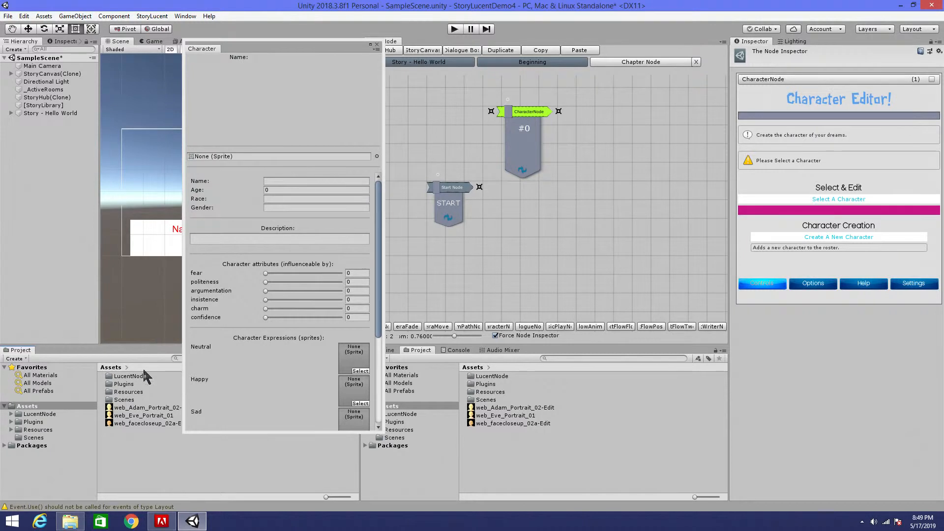
Disable Force Node Inspector and set the texture type of the three imported portraits to Sprite (2D and UI), applying the import settings
{"action": "left_click", "coordinate": [142, 424]}
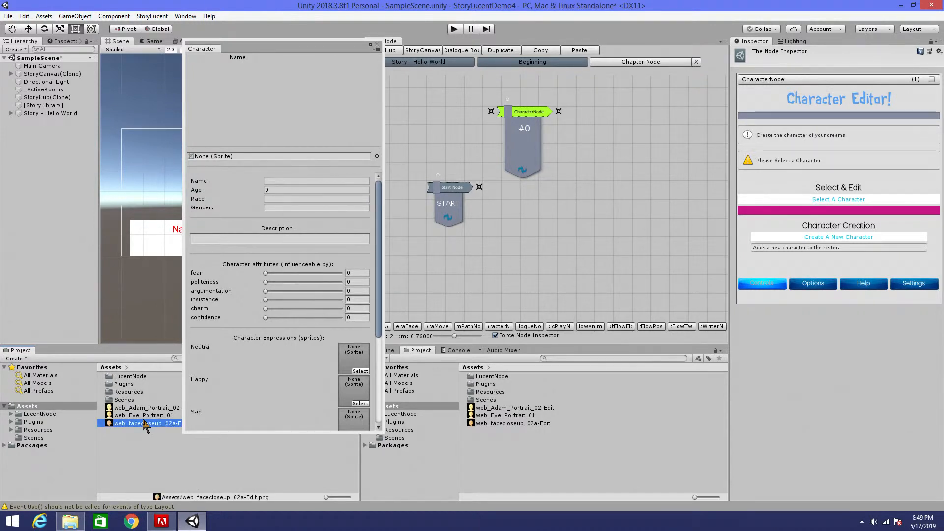
{"action": "left_click", "coordinate": [495, 335]}
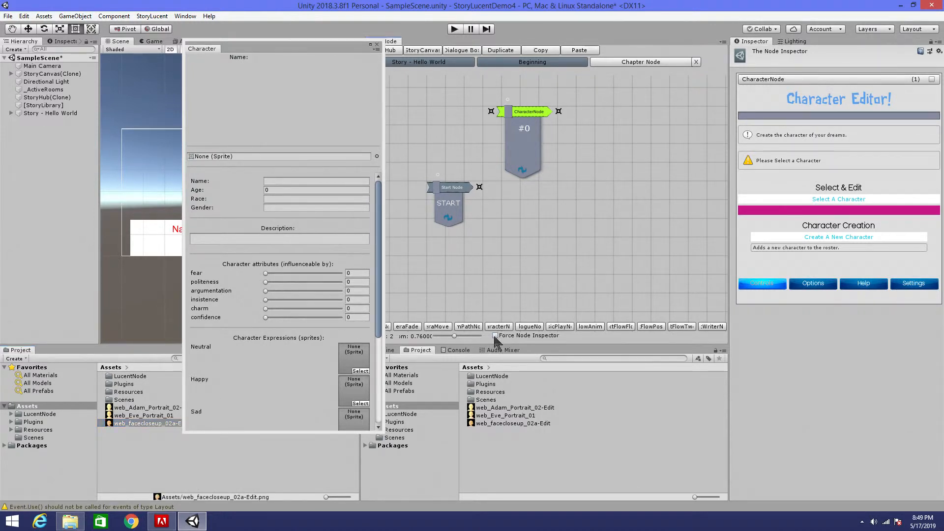
{"action": "left_click", "coordinate": [124, 423]}
{"action": "left_click", "coordinate": [133, 407], "text": "shift"}
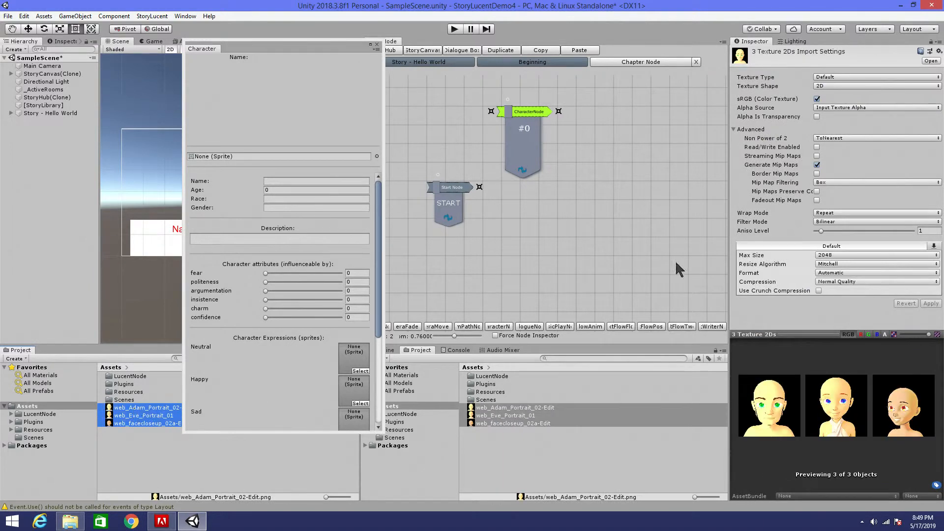
{"action": "left_click", "coordinate": [848, 77]}
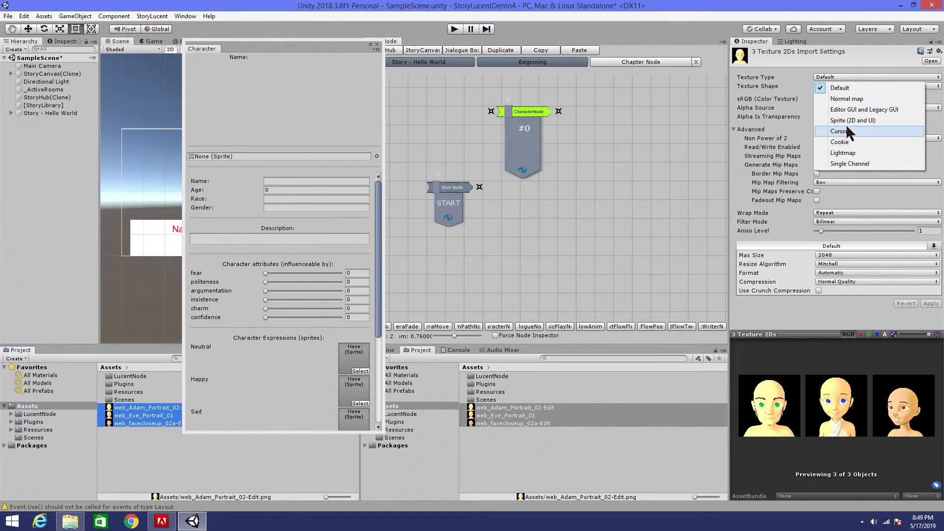
{"action": "left_click", "coordinate": [853, 121]}
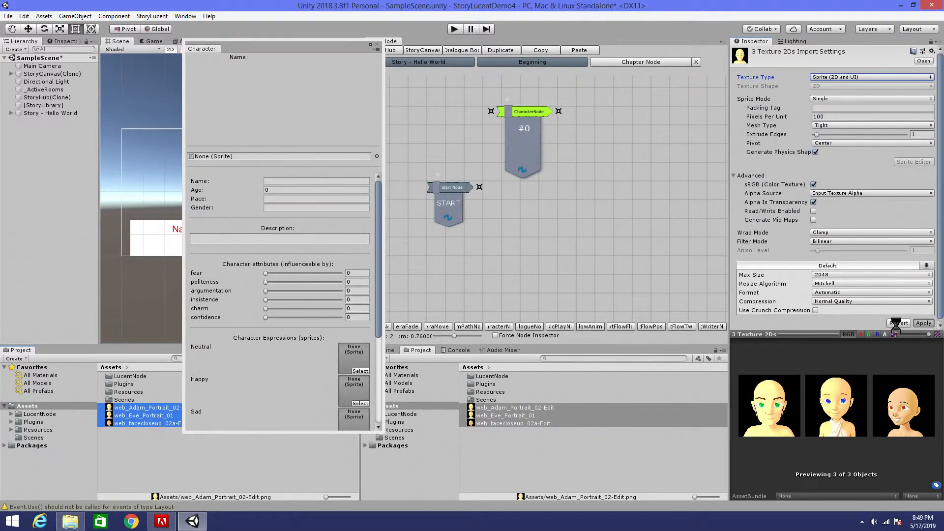
{"action": "left_click", "coordinate": [154, 448]}
Name the new character Jones and assign web_Adam_Portrait_02-Edit as its main portrait sprite
{"action": "left_click", "coordinate": [253, 94]}
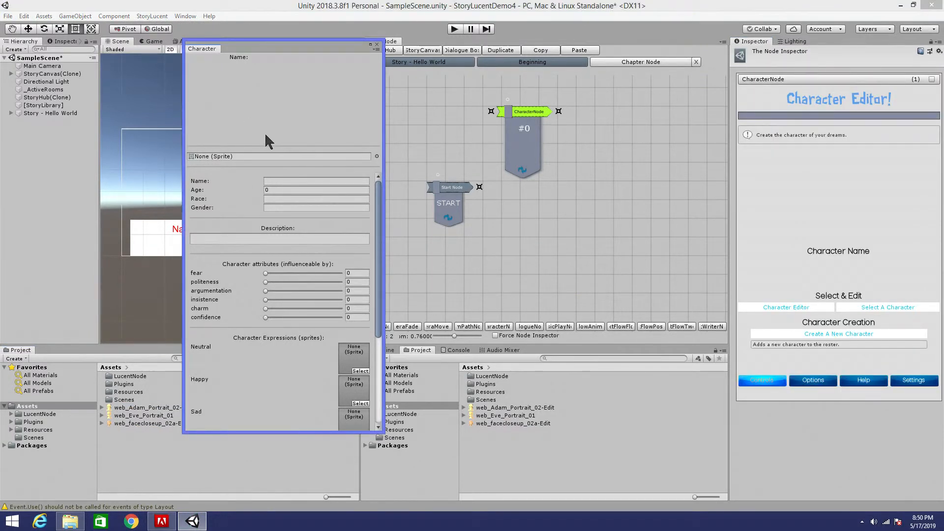
{"action": "left_click", "coordinate": [275, 181]}
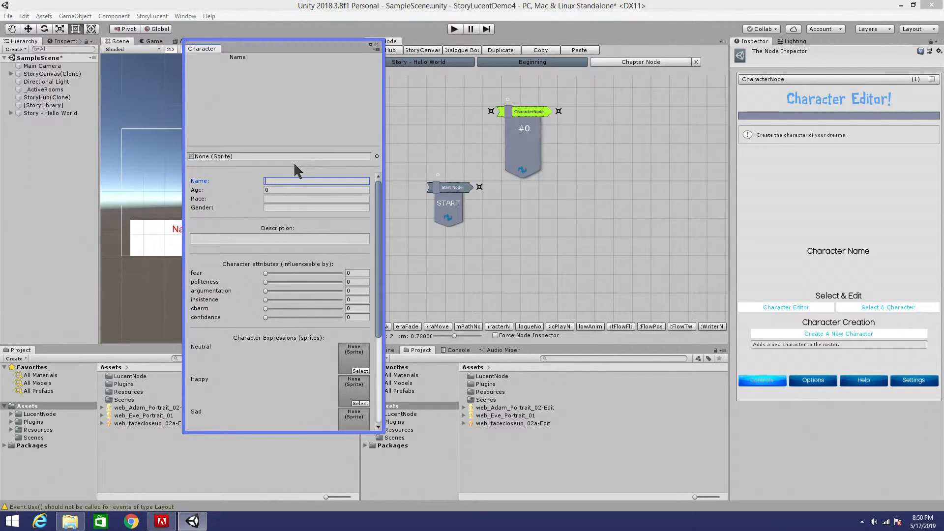
{"action": "type", "text": "Jones"}
{"action": "left_click_drag", "start_coordinate": [135, 416], "coordinate": [235, 160]}
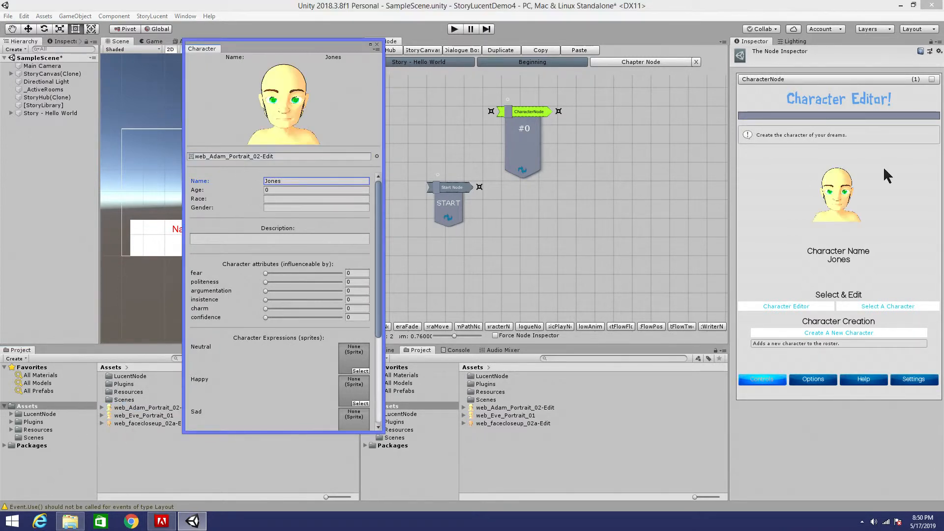
Set the character's age to 35, race to Human, gender to Misc and description to "Jones likes to go for walks!"
{"action": "left_click_drag", "start_coordinate": [267, 55], "coordinate": [120, 29]}
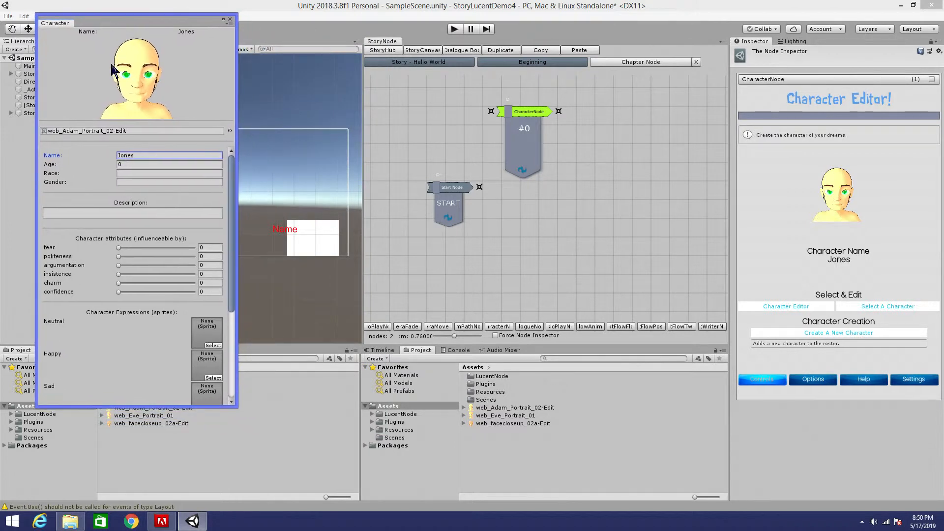
{"action": "left_click", "coordinate": [124, 164]}
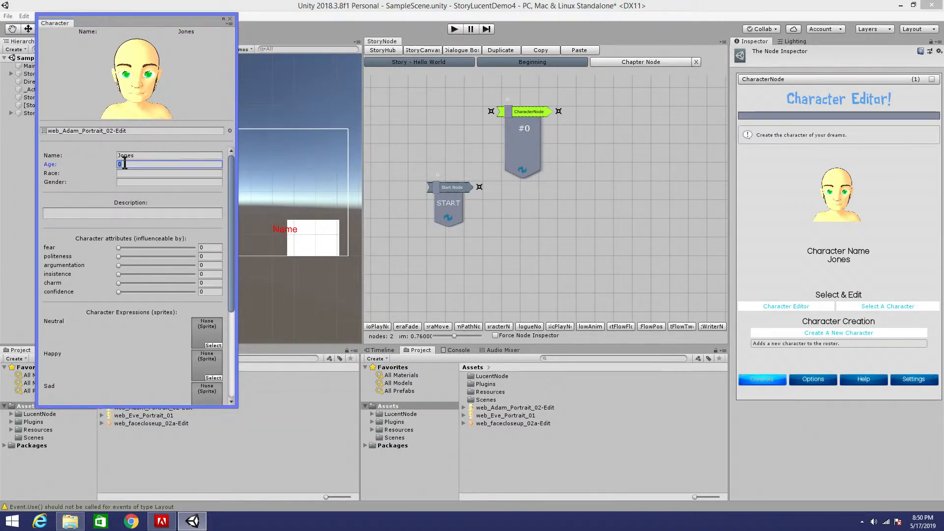
{"action": "left_click", "coordinate": [138, 173]}
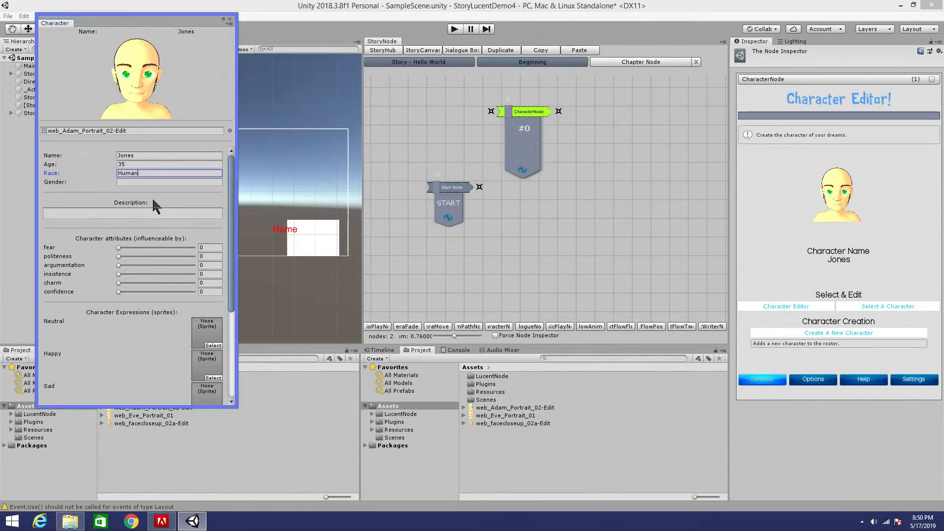
{"action": "left_click", "coordinate": [152, 181]}
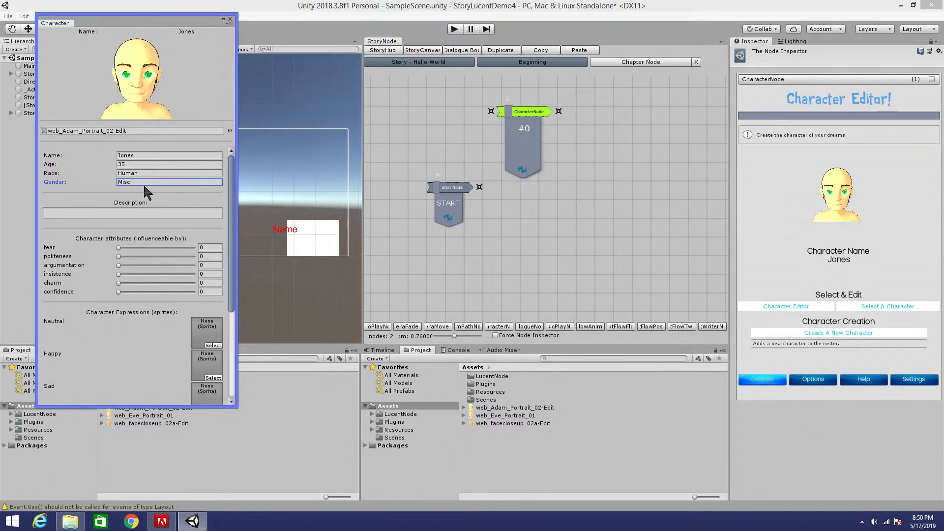
{"action": "left_click", "coordinate": [142, 212]}
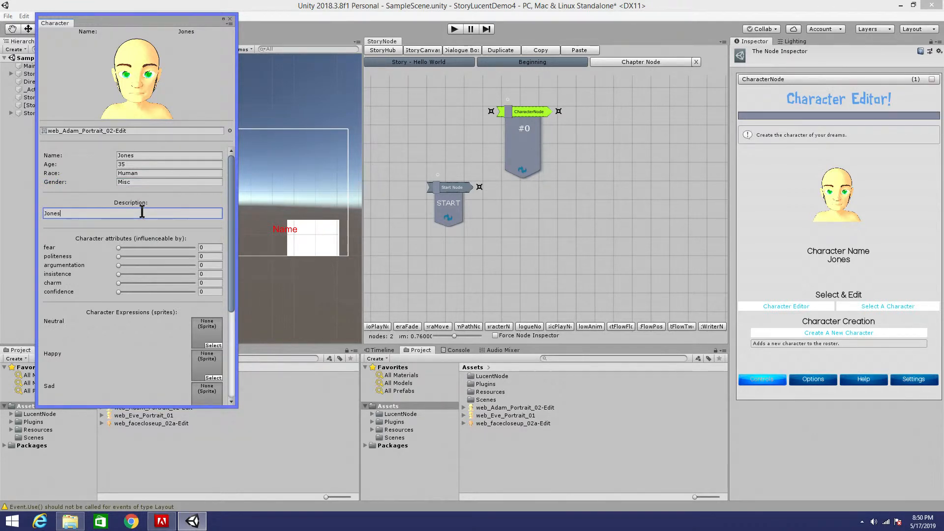
{"action": "type", "text": "Jones likes to go for walks!"}
Set the character's attributes to fear 42, politeness 24, argumentation 30, charm 81 and confidence 23
{"action": "left_click", "coordinate": [123, 249]}
{"action": "mouse_move", "coordinate": [124, 250]}
{"action": "left_mouse_down"}
{"action": "mouse_move", "coordinate": [150, 251]}
{"action": "mouse_move", "coordinate": [120, 256]}
{"action": "mouse_move", "coordinate": [138, 259]}
{"action": "left_mouse_up"}
{"action": "left_click_drag", "start_coordinate": [120, 265], "coordinate": [135, 293]}
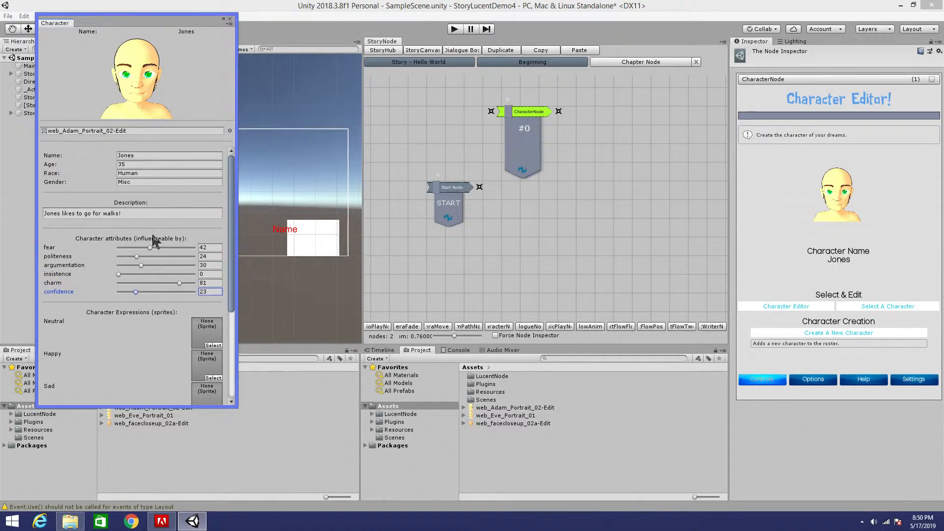
Switch to File Explorer and import the web_Adam_Portrait_03-Edit image into the project's Assets folder
{"action": "scroll", "coordinate": [149, 328], "scroll_direction": "down", "scroll_amount": 6}
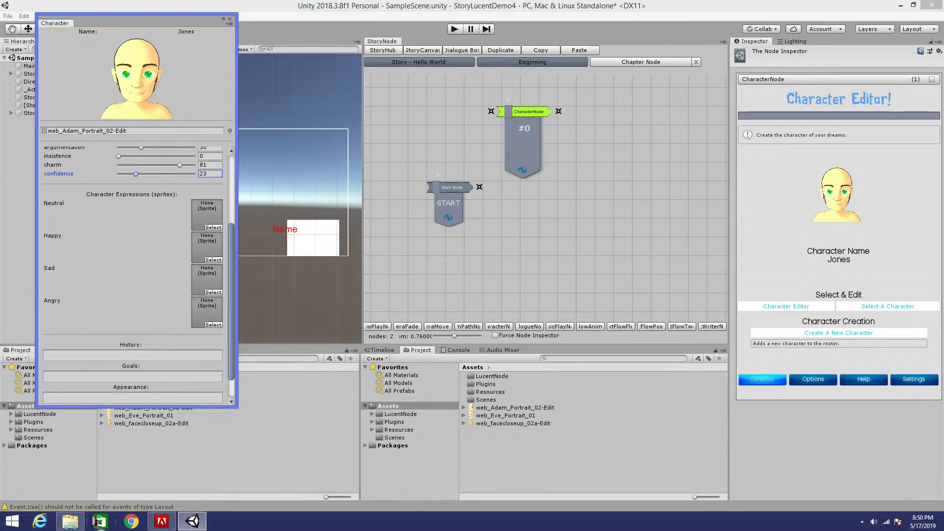
{"action": "left_click", "coordinate": [74, 521]}
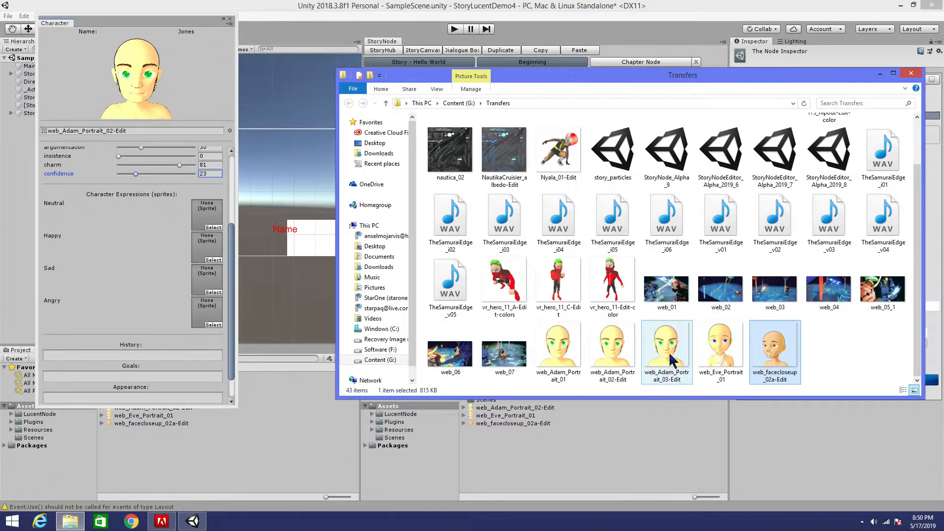
{"action": "left_click_drag", "start_coordinate": [382, 445], "coordinate": [156, 458]}
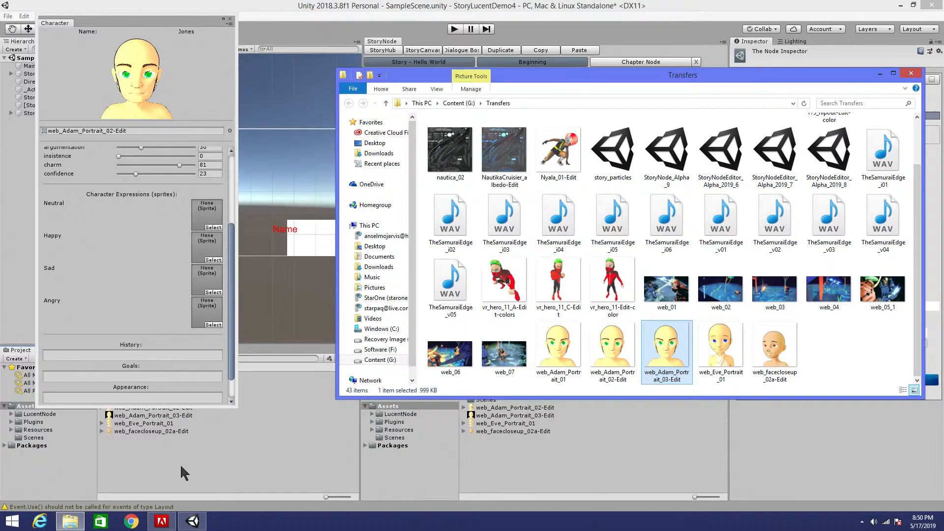
{"action": "left_click", "coordinate": [179, 464]}
Convert web_Adam_Portrait_03-Edit to the Sprite (2D and UI) texture type and assign it as the character's Angry expression
{"action": "left_click", "coordinate": [170, 416]}
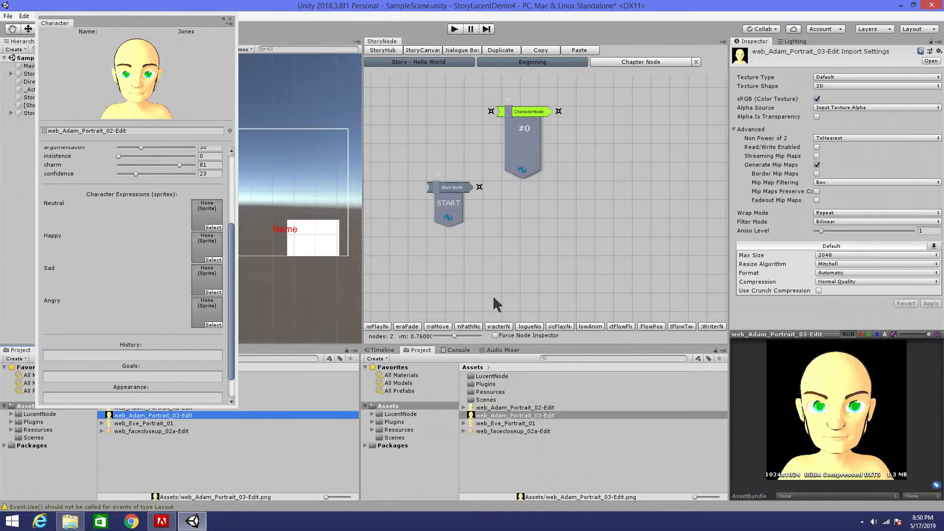
{"action": "left_click", "coordinate": [838, 77]}
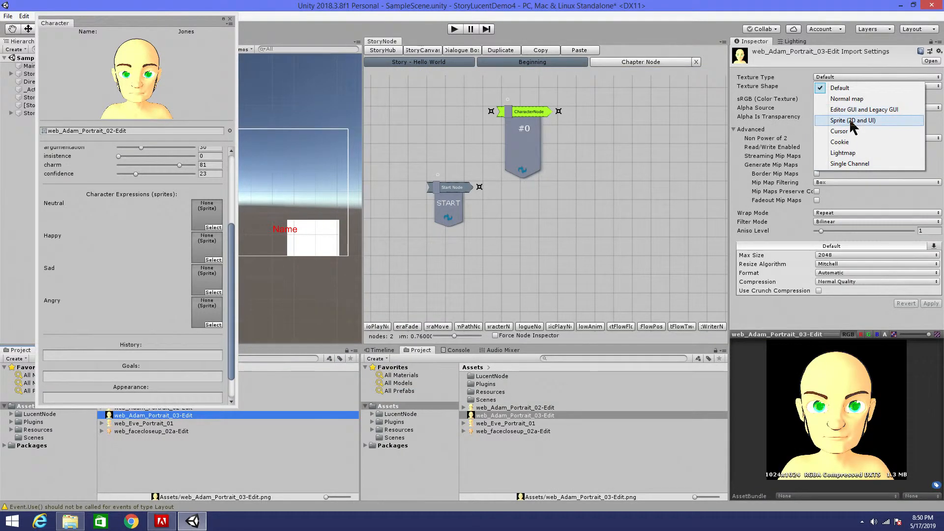
{"action": "left_click", "coordinate": [830, 122]}
{"action": "left_click", "coordinate": [923, 323]}
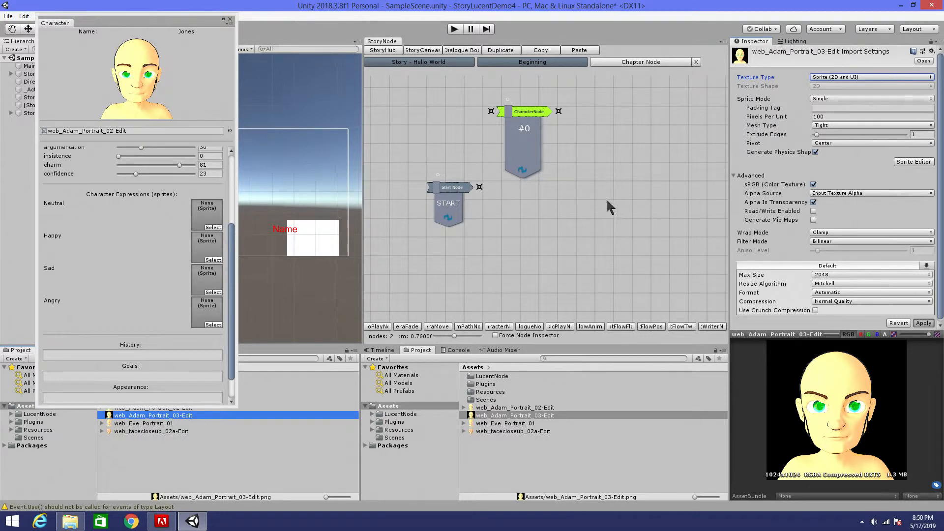
{"action": "left_click", "coordinate": [185, 469]}
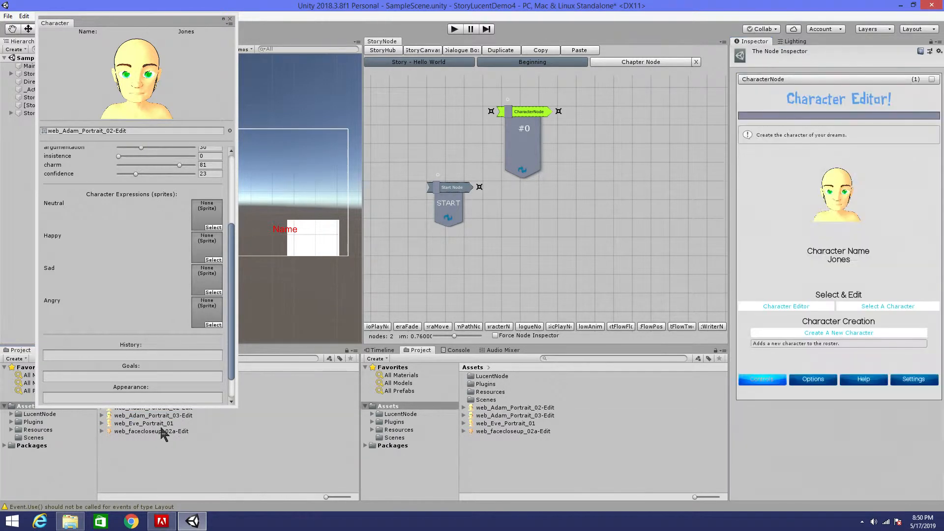
{"action": "left_click_drag", "start_coordinate": [171, 416], "coordinate": [207, 311]}
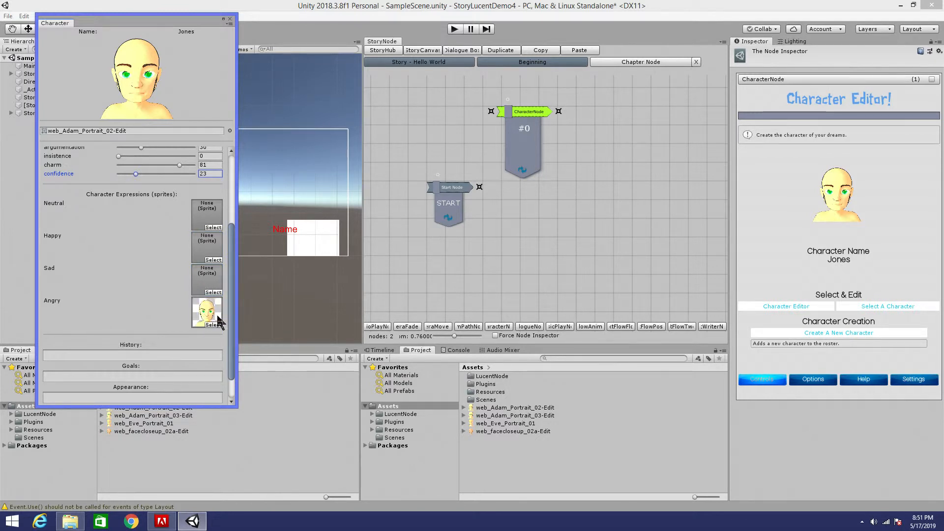
Fill in the character's history "He came from another world.", goals "He is trying to say Hello." and appearance "Naked"
{"action": "scroll", "coordinate": [117, 266], "scroll_direction": "down", "scroll_amount": 2}
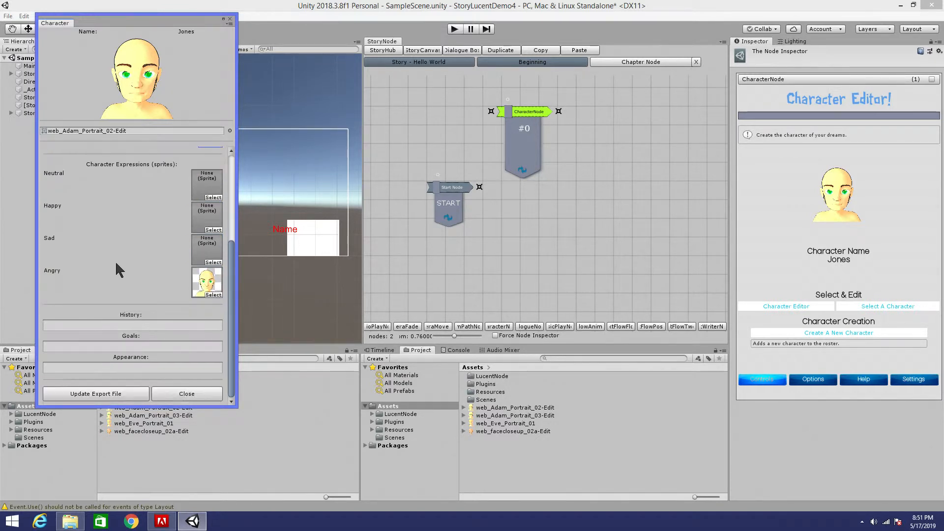
{"action": "left_click", "coordinate": [132, 326]}
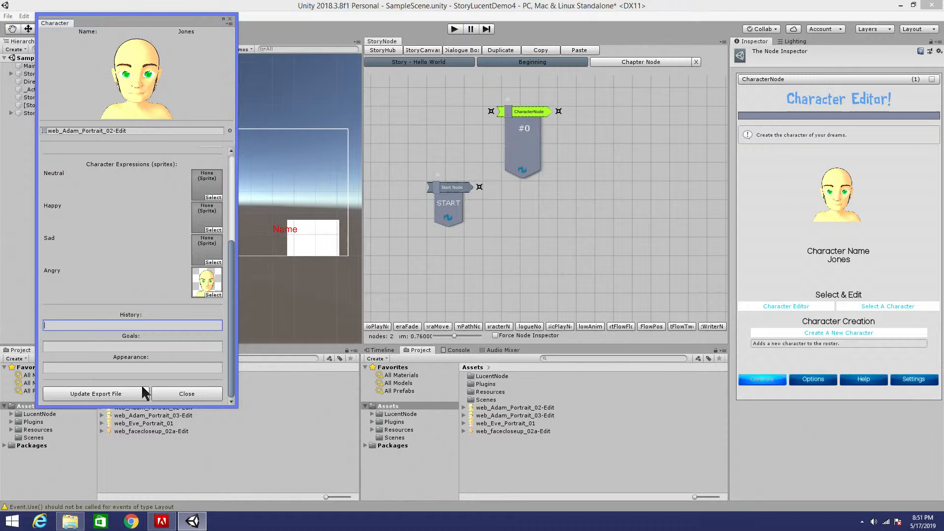
{"action": "type", "text": "He came from another world."}
{"action": "left_click", "coordinate": [149, 347]}
{"action": "type", "text": "He is trying to say Hello"}
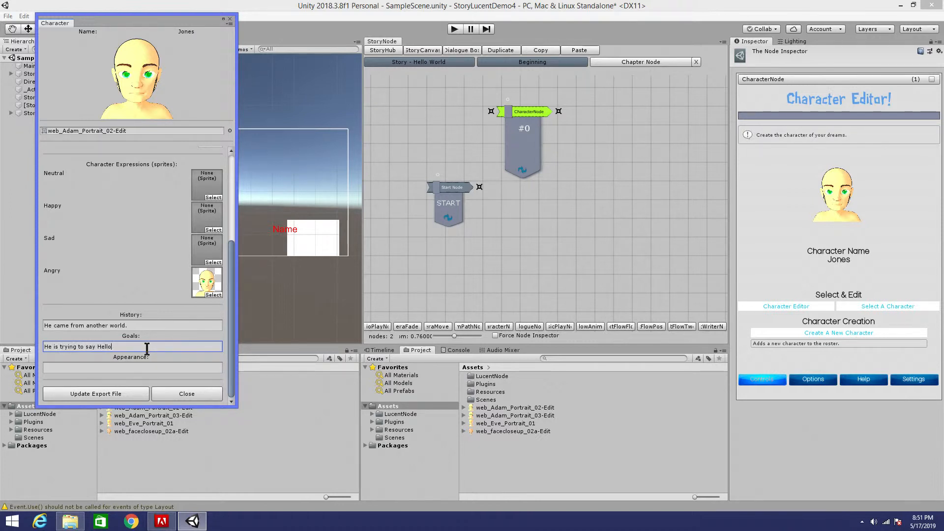
{"action": "left_click", "coordinate": [126, 368]}
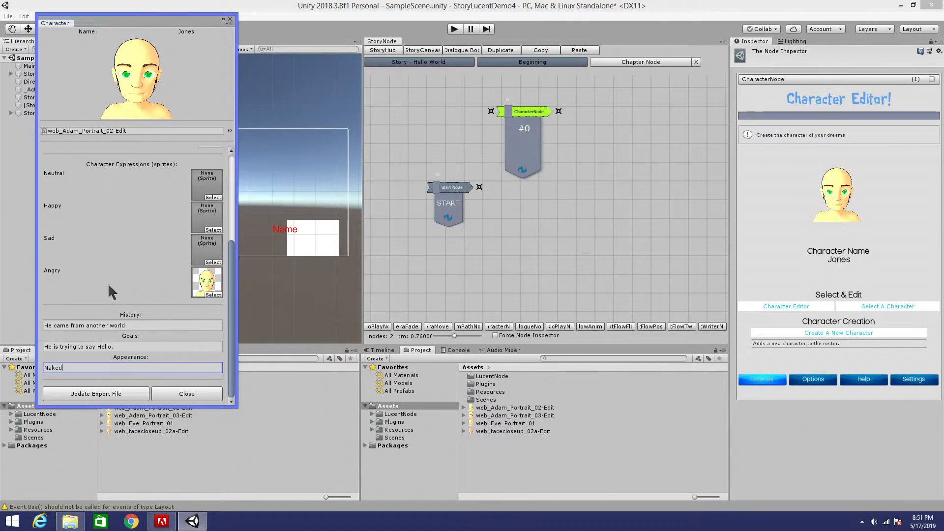
{"action": "scroll", "coordinate": [140, 234], "scroll_direction": "up", "scroll_amount": 6}
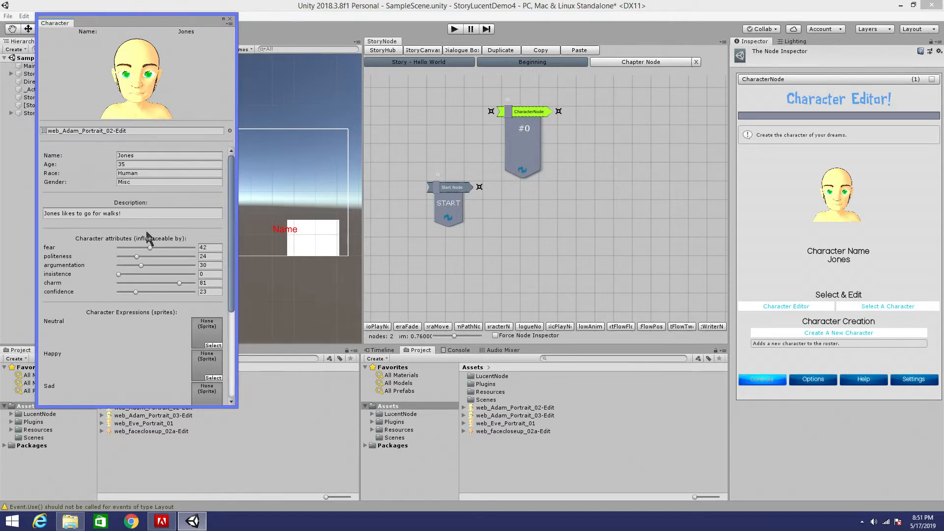
{"action": "scroll", "coordinate": [167, 311], "scroll_direction": "down", "scroll_amount": 3}
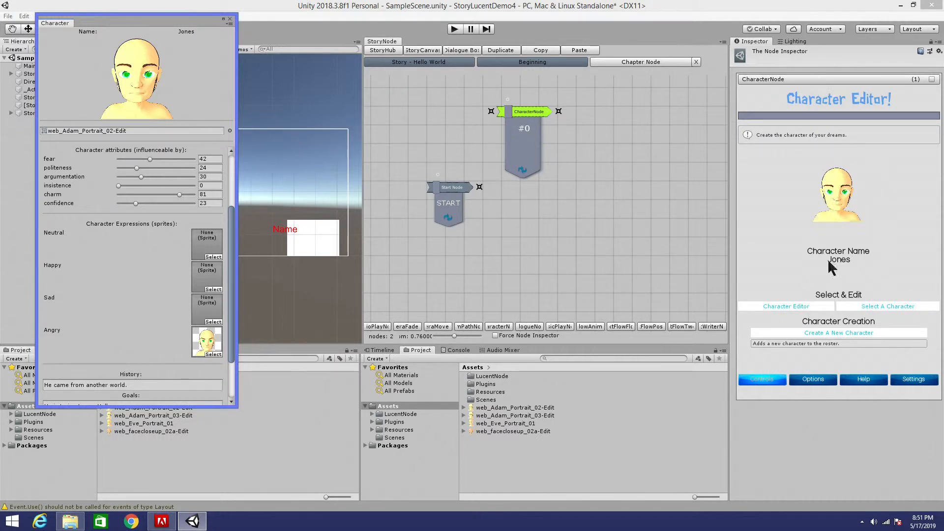
Add a second character node to the right of the first one and create a new character for it
{"action": "left_click", "coordinate": [570, 169]}
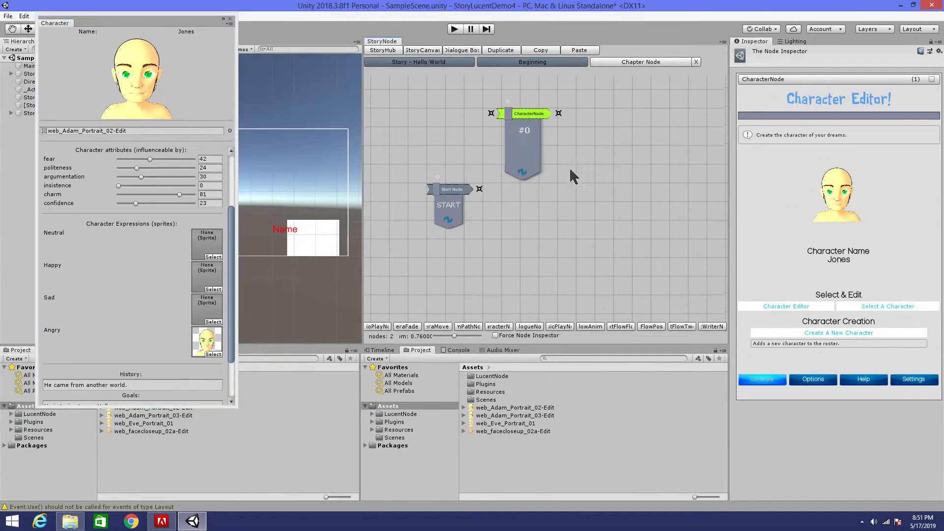
{"action": "left_click_drag", "start_coordinate": [571, 170], "coordinate": [494, 195]}
{"action": "right_click", "coordinate": [500, 152]}
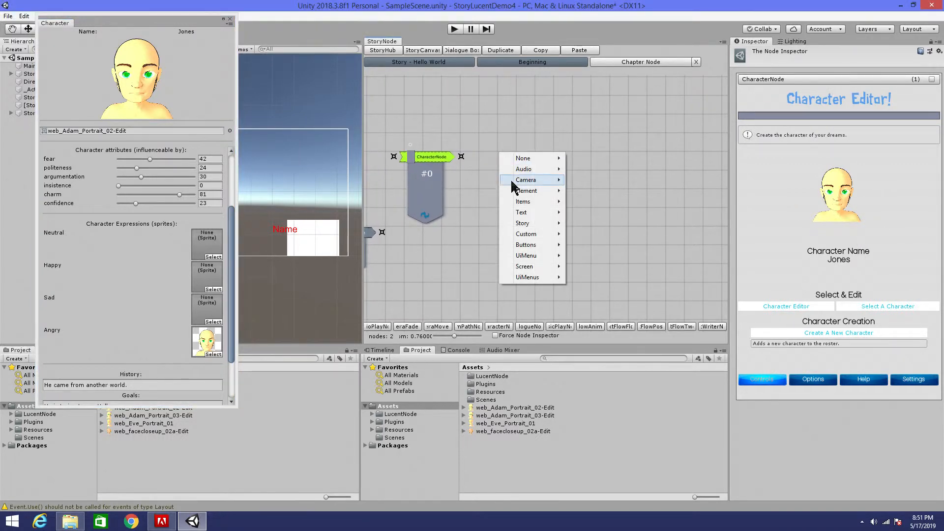
{"action": "left_click", "coordinate": [508, 302]}
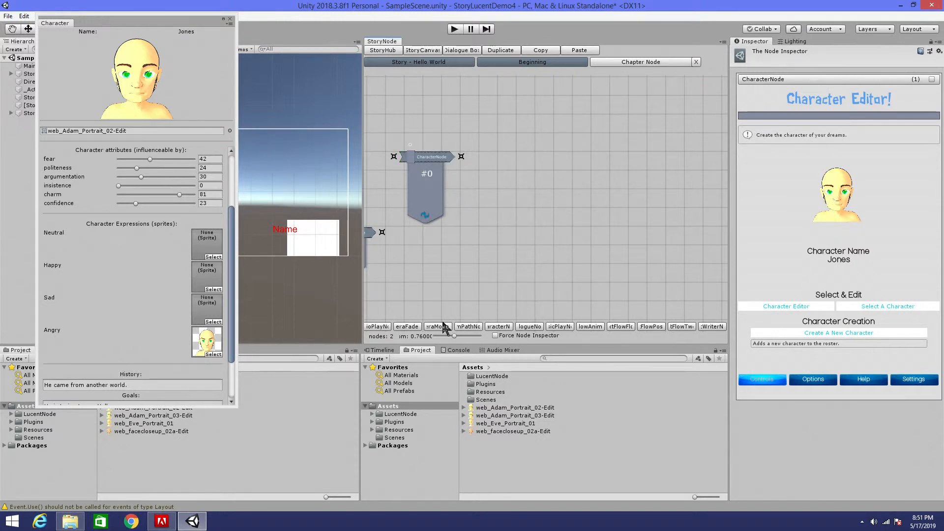
{"action": "left_click", "coordinate": [498, 327]}
{"action": "left_click_drag", "start_coordinate": [543, 159], "coordinate": [529, 143]}
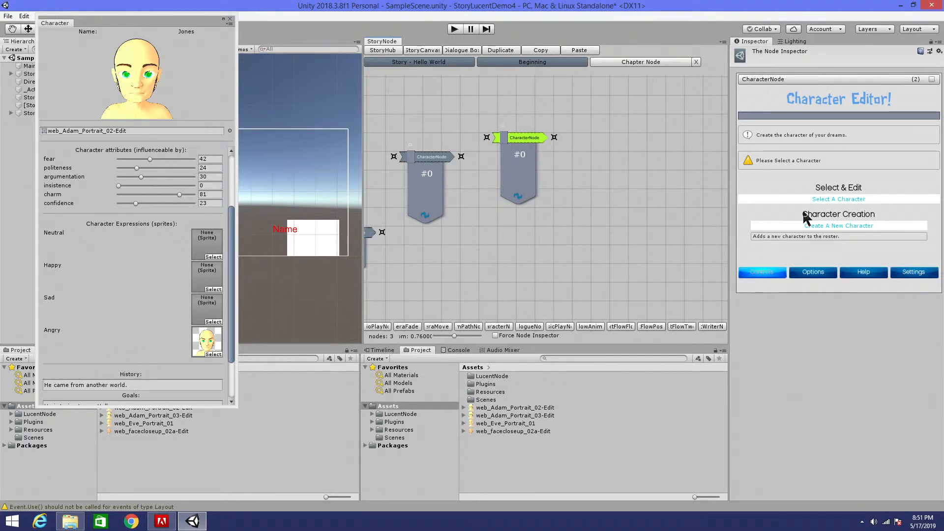
{"action": "left_click", "coordinate": [835, 226]}
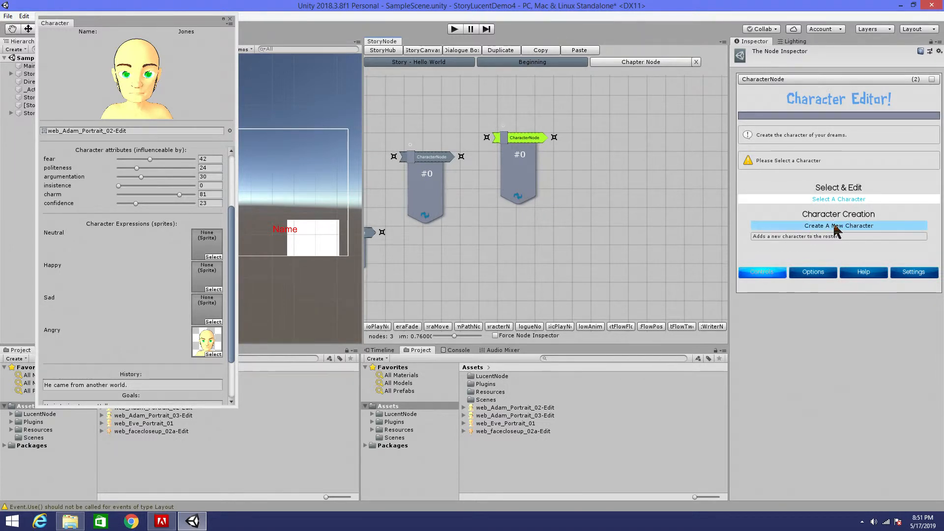
Give the new character the web_facecloseup_02a-Edit portrait and enter its name, age 30, race Human and gender Female
{"action": "left_click_drag", "start_coordinate": [128, 22], "coordinate": [293, 29]}
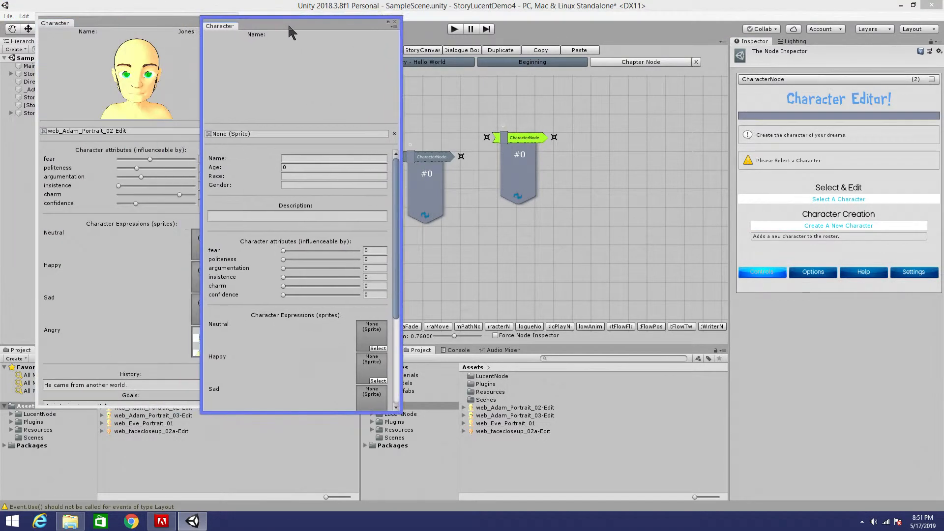
{"action": "left_click_drag", "start_coordinate": [129, 430], "coordinate": [297, 134]}
{"action": "left_click", "coordinate": [305, 158]}
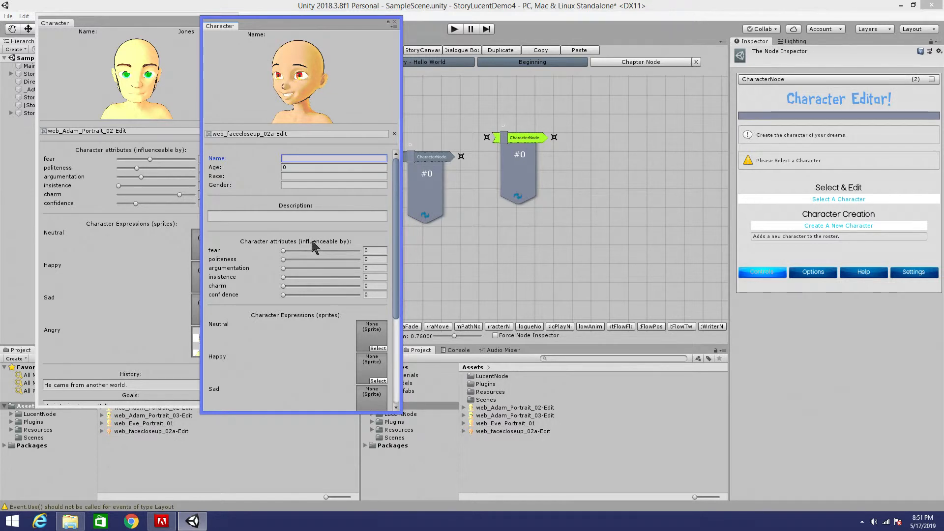
{"action": "type", "text": "Amy"}
{"action": "left_click", "coordinate": [307, 168]}
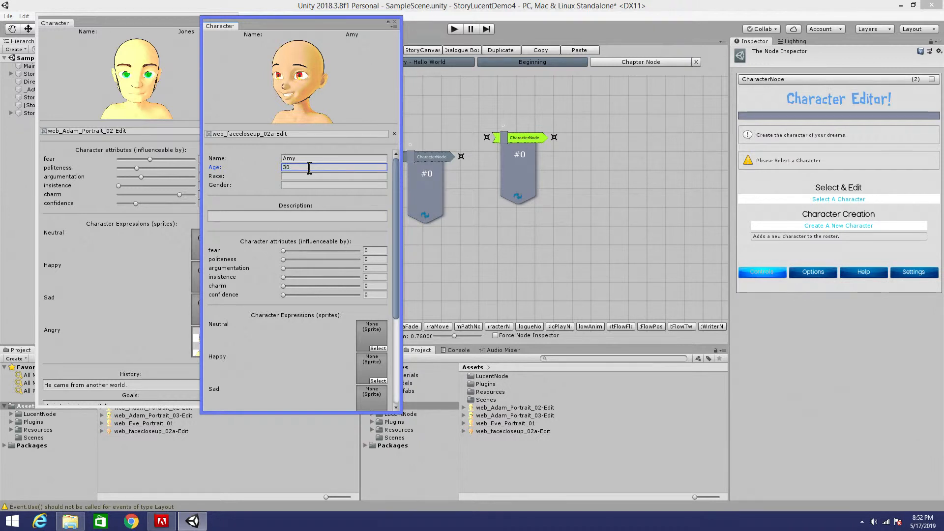
{"action": "left_click", "coordinate": [302, 176]}
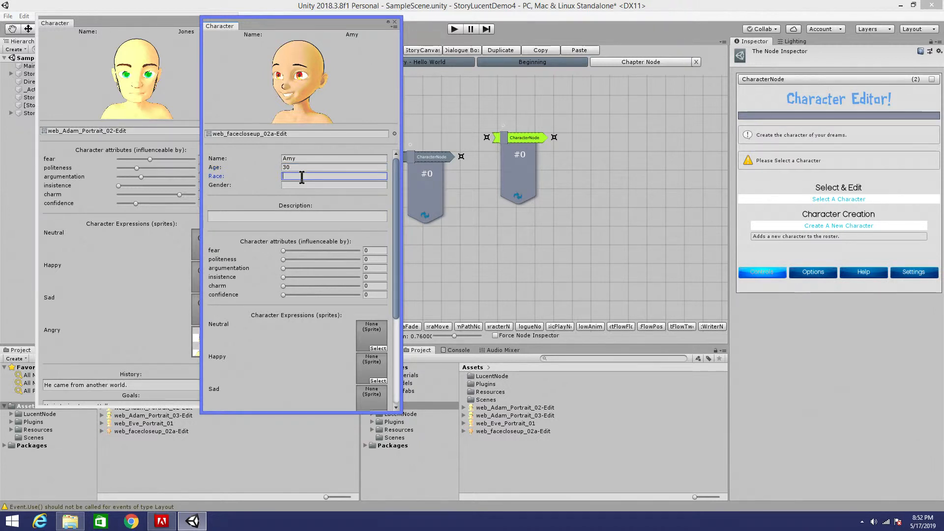
{"action": "type", "text": "Human"}
{"action": "left_click", "coordinate": [306, 184]}
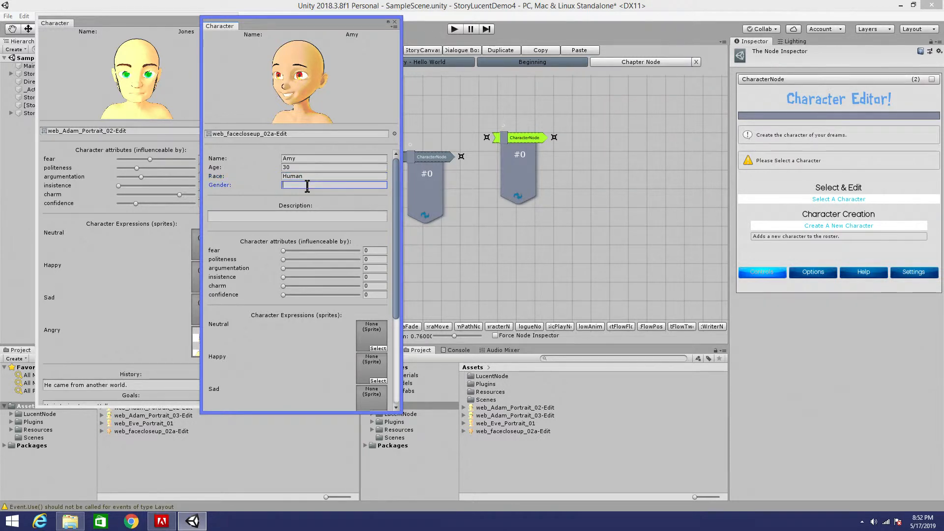
{"action": "type", "text": "Female"}
Set the new character's attributes to fear 54, argumentation 60, insistence 53 and confidence 57
{"action": "left_click", "coordinate": [303, 217]}
{"action": "left_click", "coordinate": [324, 250]}
{"action": "left_click", "coordinate": [319, 268]}
{"action": "left_click", "coordinate": [329, 268]}
{"action": "left_click", "coordinate": [323, 277]}
{"action": "left_click", "coordinate": [326, 294]}
Place the two character windows side by side and assign the newly created character to the second character node
{"action": "left_click_drag", "start_coordinate": [278, 35], "coordinate": [317, 32]}
{"action": "left_click", "coordinate": [139, 28]}
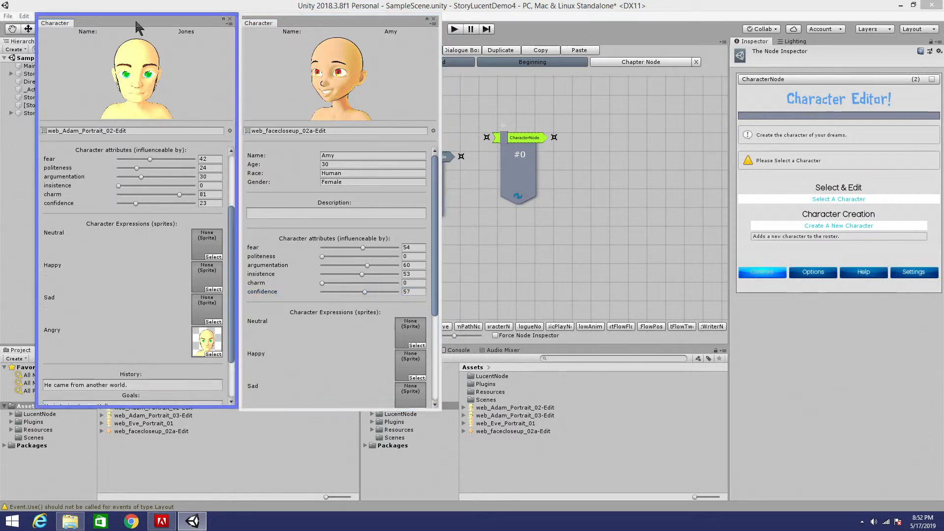
{"action": "left_click_drag", "start_coordinate": [136, 22], "coordinate": [133, 23]}
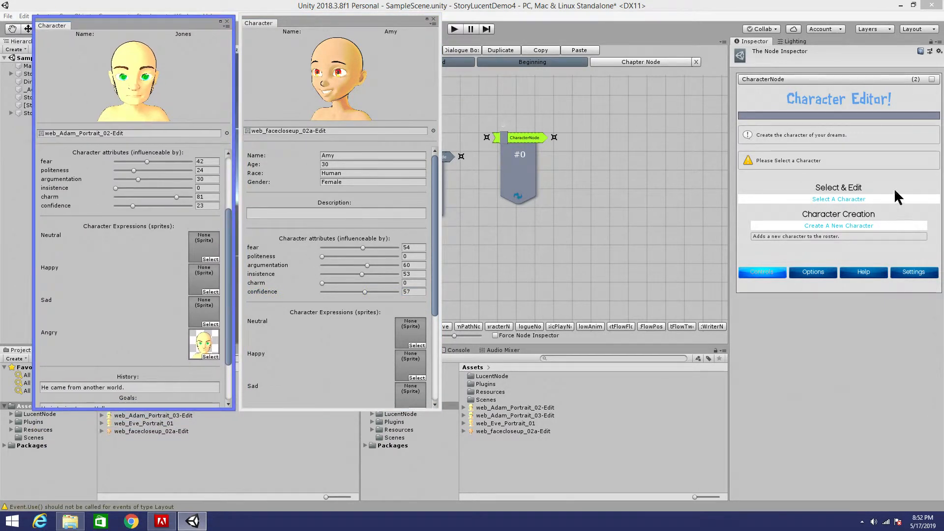
{"action": "left_click_drag", "start_coordinate": [600, 151], "coordinate": [580, 158]}
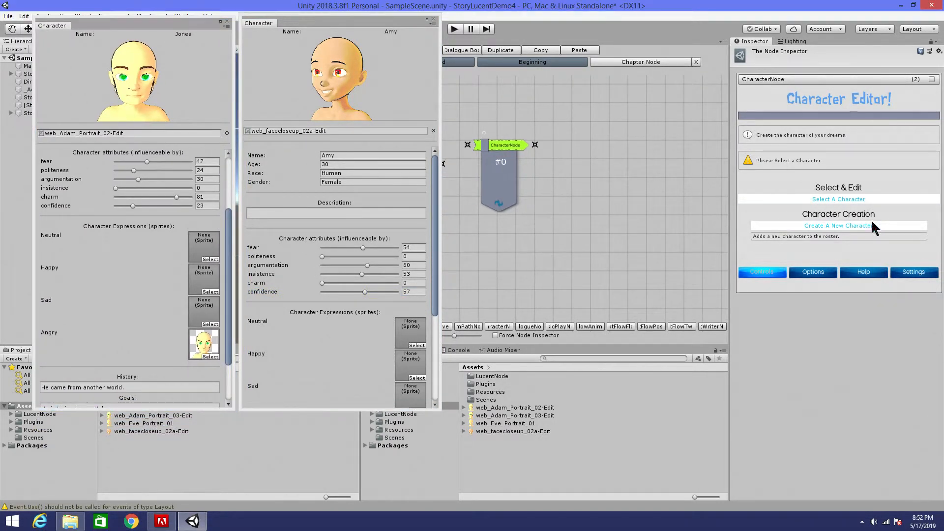
{"action": "left_click", "coordinate": [839, 200]}
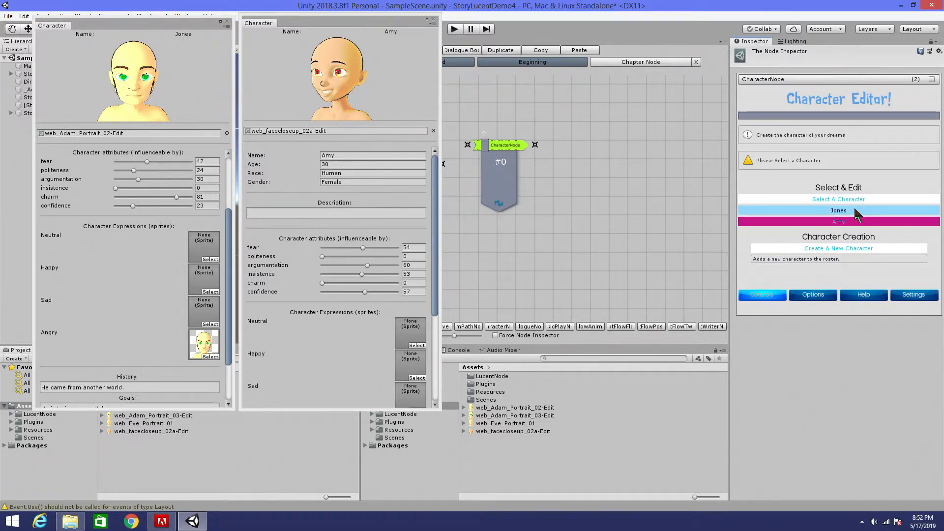
{"action": "left_click", "coordinate": [857, 222]}
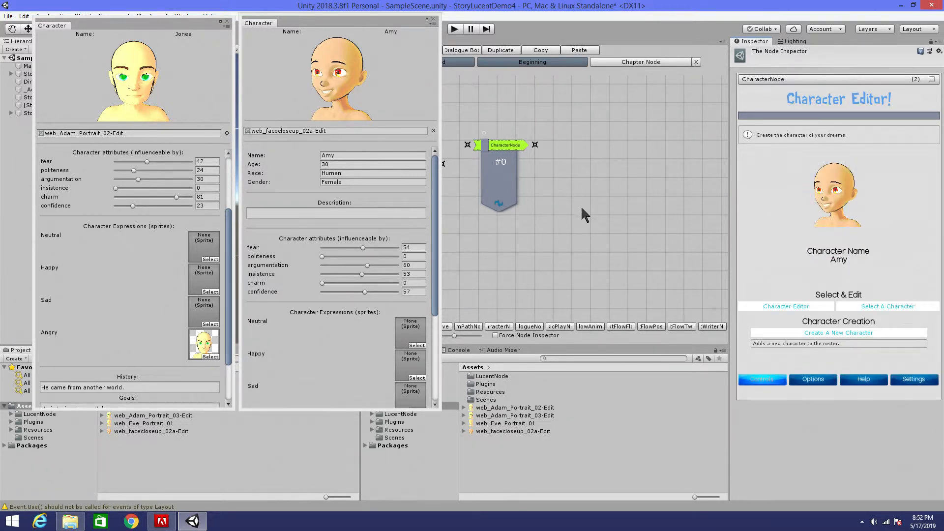
Rename the first character node with the name of its assigned character
{"action": "middle_click_drag", "start_coordinate": [641, 219], "coordinate": [767, 216]}
{"action": "left_click", "coordinate": [541, 161]}
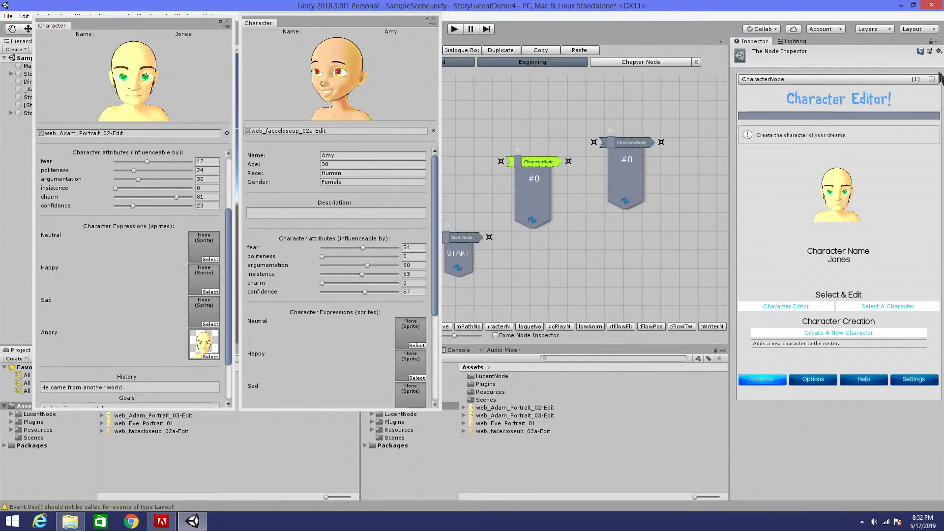
{"action": "left_click", "coordinate": [785, 79]}
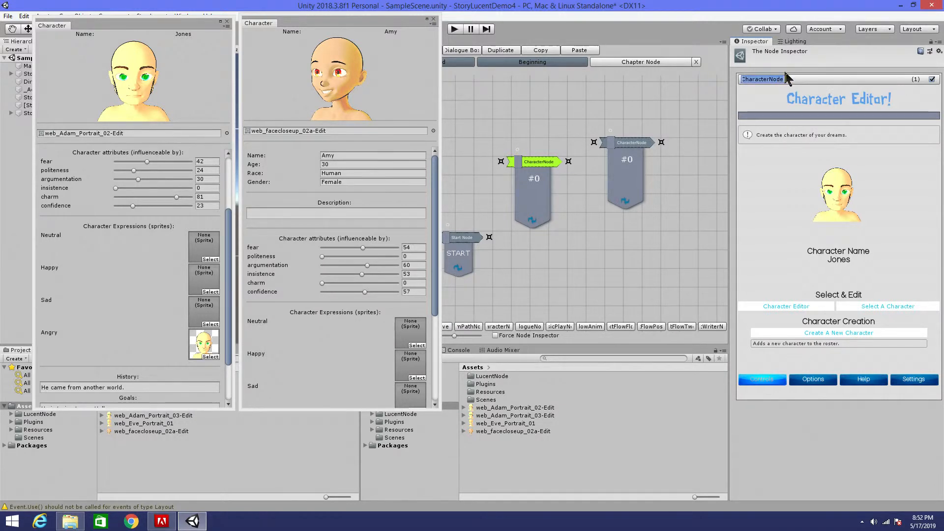
{"action": "type", "text": "Jones"}
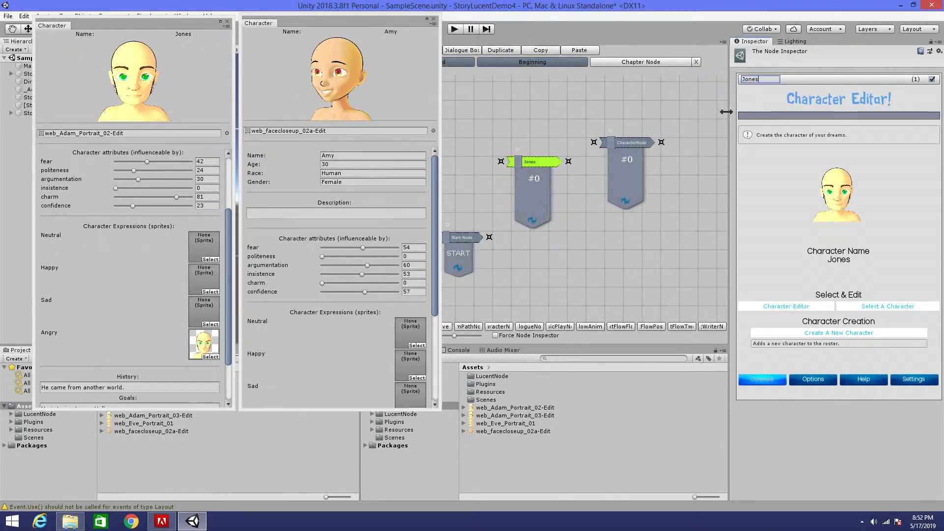
{"action": "left_click", "coordinate": [932, 79]}
Rename the second character node with its character's name followed by "- refer"
{"action": "left_click", "coordinate": [634, 145]}
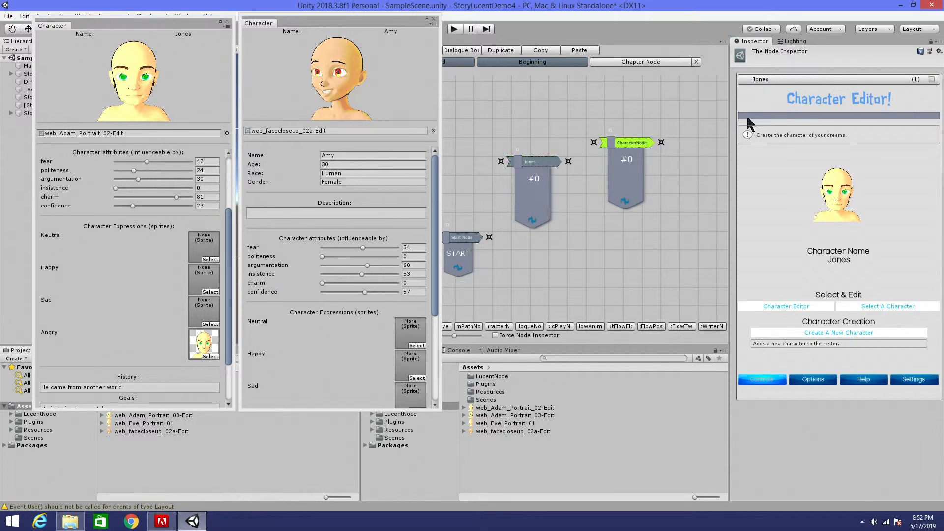
{"action": "left_click", "coordinate": [932, 79]}
{"action": "double_click", "coordinate": [774, 80]}
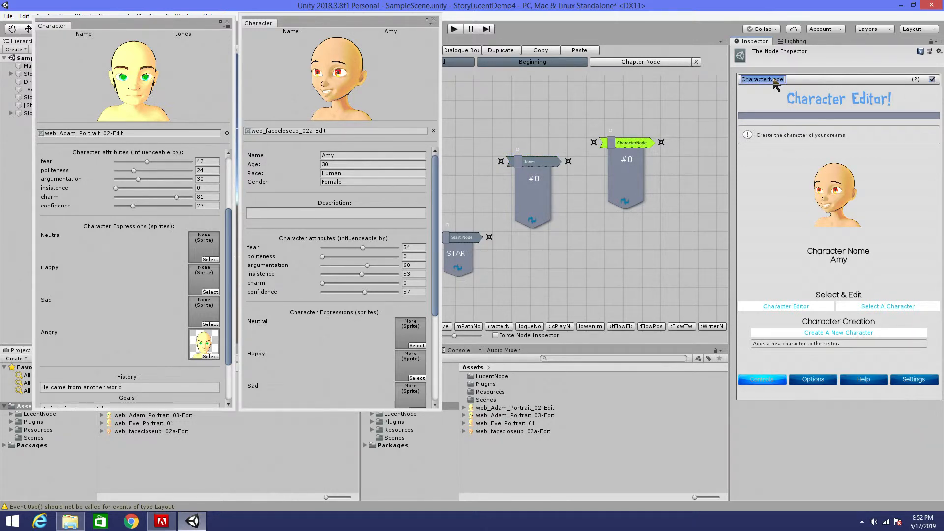
{"action": "type", "text": "Amy - refere"}
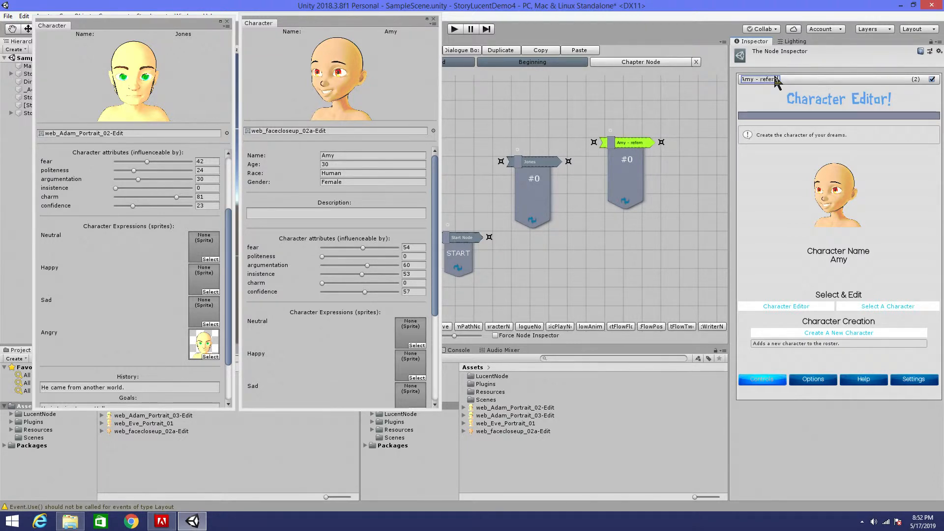
{"action": "key", "text": "BackSpace"}
{"action": "left_click", "coordinate": [932, 79]}
Move both character nodes higher above the Start node and collapse them to their title bars
{"action": "scroll", "coordinate": [588, 211], "scroll_direction": "up", "scroll_amount": 1}
{"action": "scroll", "coordinate": [588, 215], "scroll_direction": "down", "scroll_amount": 1}
{"action": "left_click_drag", "start_coordinate": [541, 161], "coordinate": [540, 118]}
{"action": "middle_click_drag", "start_coordinate": [654, 132], "coordinate": [635, 186]}
{"action": "left_click_drag", "start_coordinate": [622, 197], "coordinate": [628, 140]}
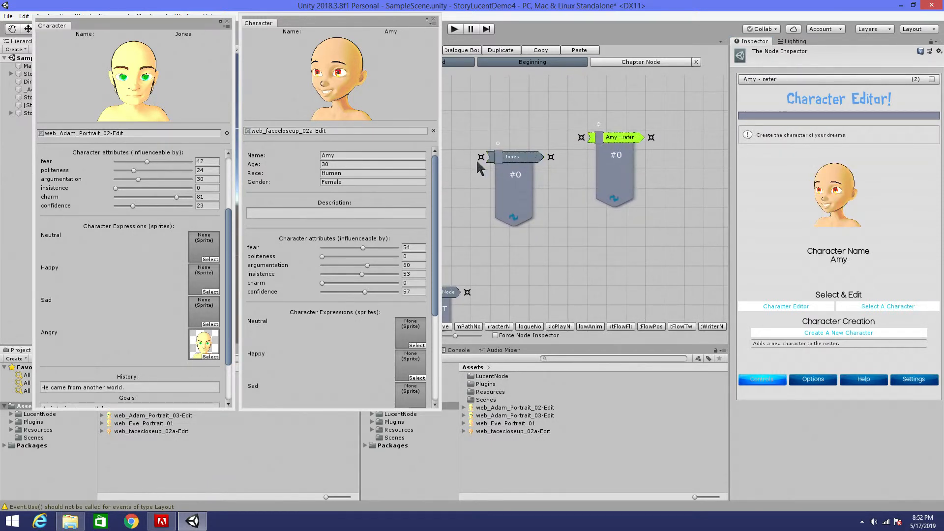
{"action": "left_click", "coordinate": [498, 144]}
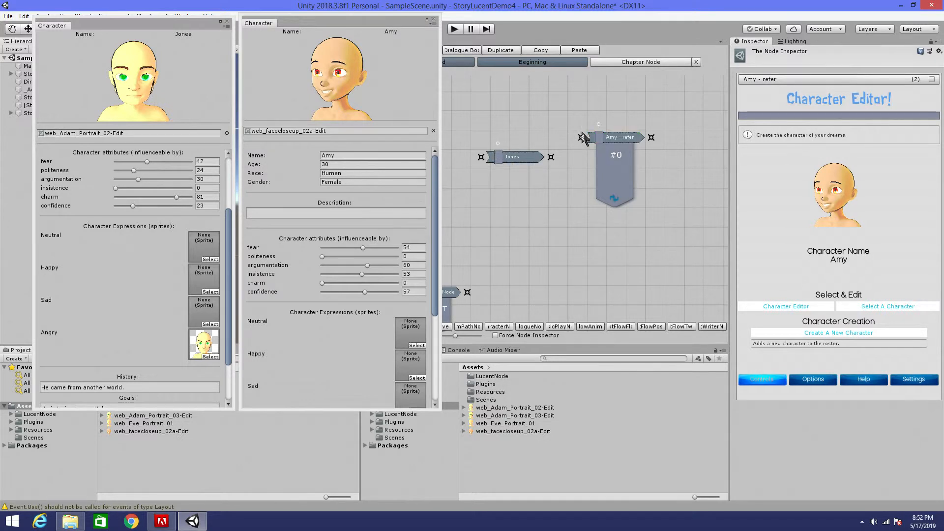
{"action": "left_click", "coordinate": [599, 125]}
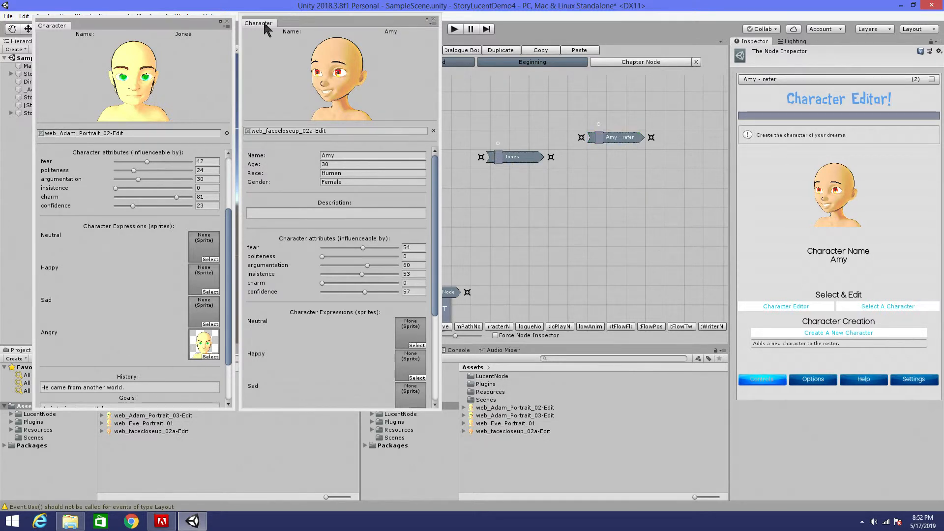
{"action": "left_click_drag", "start_coordinate": [289, 26], "coordinate": [312, 31]}
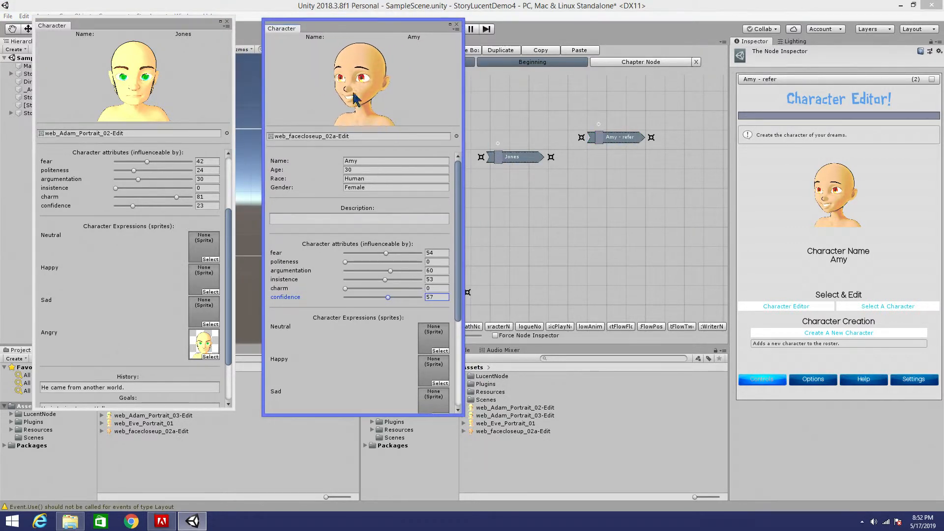
{"action": "left_click", "coordinate": [595, 184]}
{"action": "right_click", "coordinate": [576, 129]}
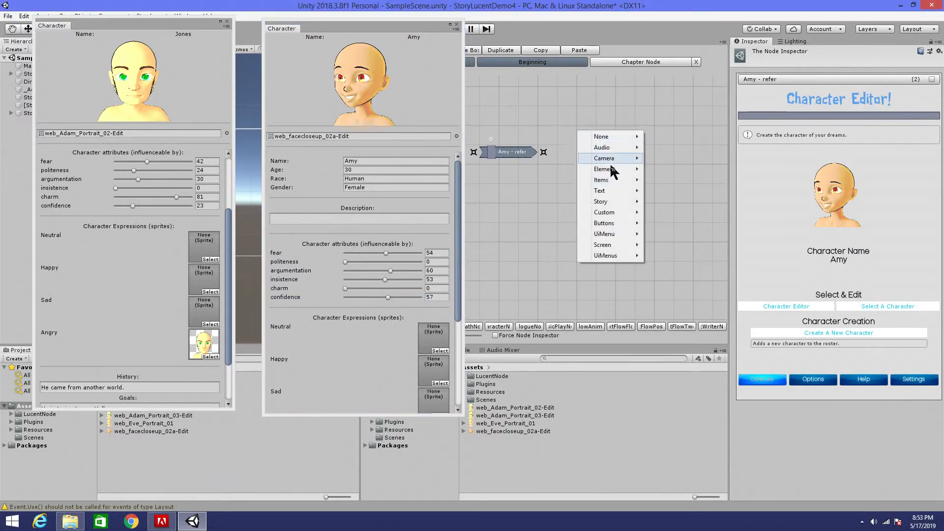
{"action": "left_click", "coordinate": [553, 211]}
Move the two character windows aside and open StoryLucent's list of characters in a clear spot
{"action": "left_click_drag", "start_coordinate": [341, 27], "coordinate": [548, 50]}
{"action": "left_click_drag", "start_coordinate": [181, 27], "coordinate": [334, 95]}
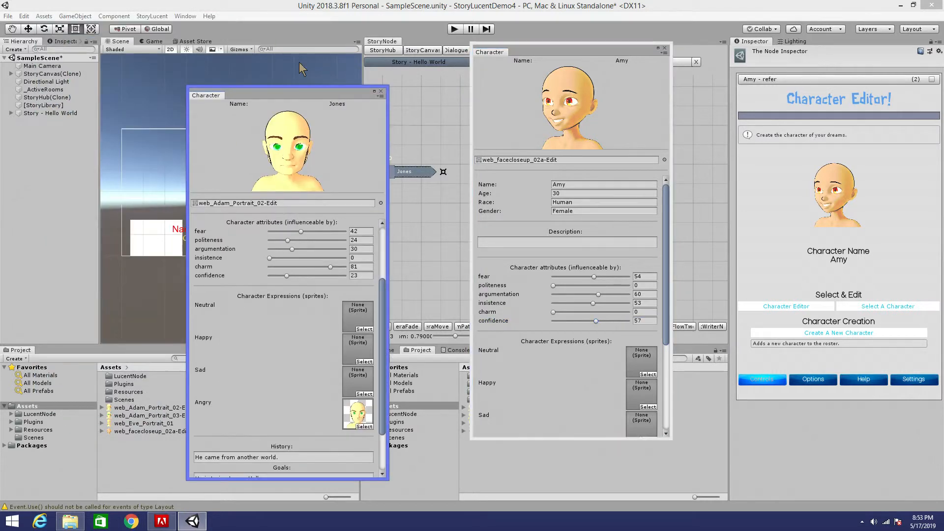
{"action": "left_click", "coordinate": [156, 17]}
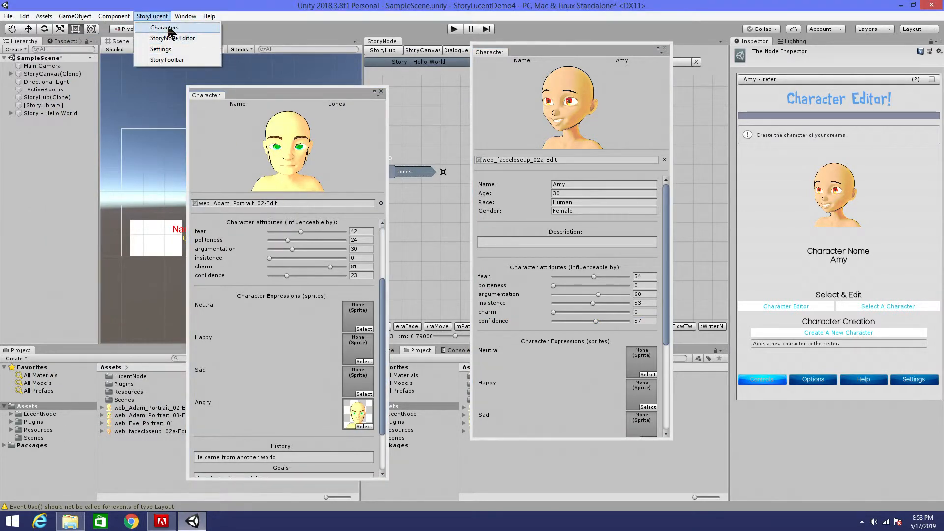
{"action": "left_click", "coordinate": [168, 29]}
{"action": "left_click_drag", "start_coordinate": [206, 103], "coordinate": [141, 121]}
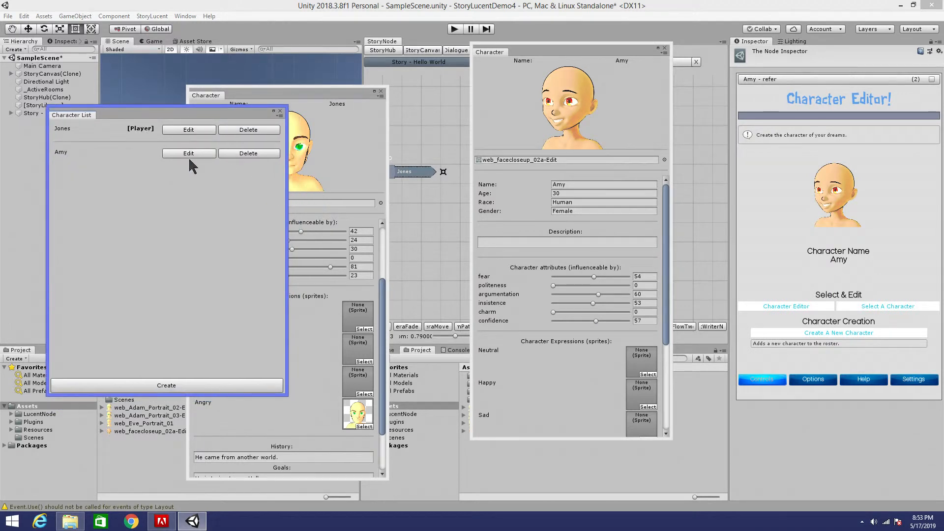
Create a third character from the Character List, assign the web_Eve_Portrait_01 portrait and enter the character's name
{"action": "left_click", "coordinate": [167, 385]}
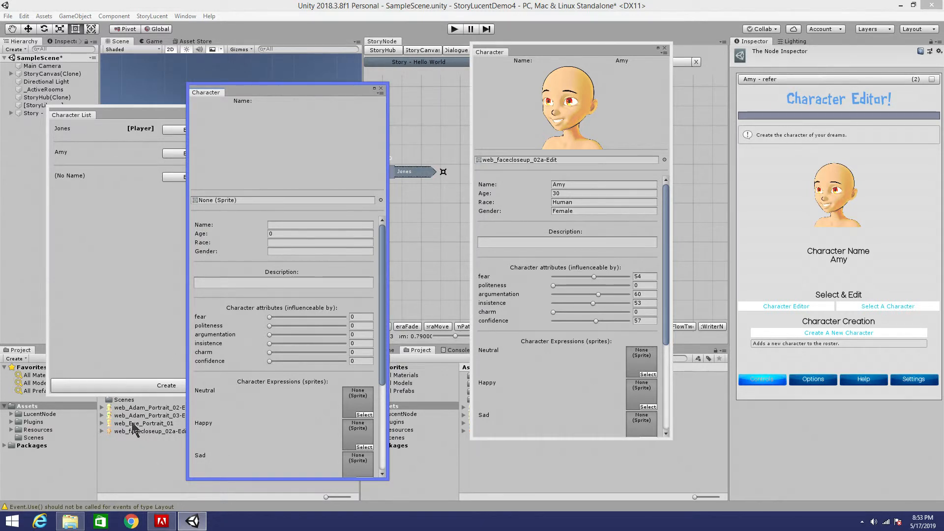
{"action": "left_click_drag", "start_coordinate": [251, 326], "coordinate": [241, 202]}
{"action": "left_click", "coordinate": [287, 226]}
{"action": "type", "text": "Eve"}
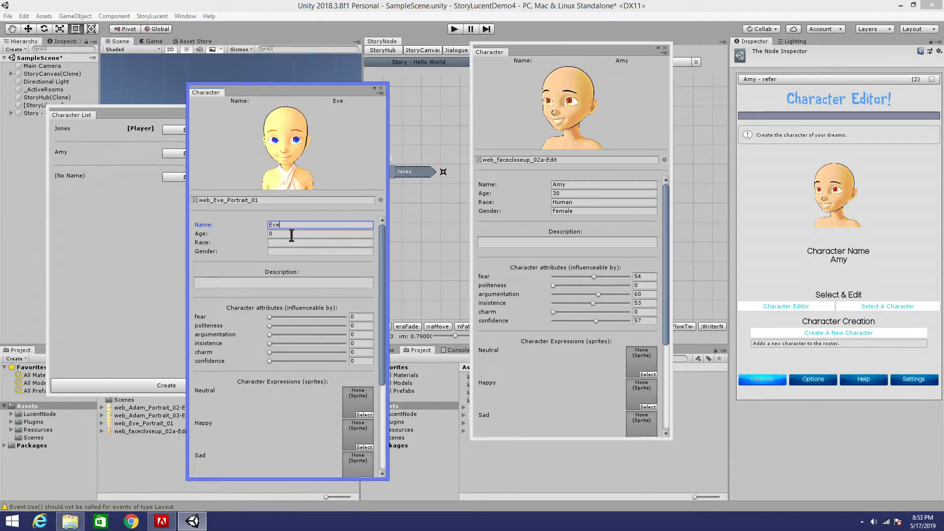
Set the third character's age to 20, race Human, gender Female, fear 56, argumentation 69, charm 60 and confidence 58
{"action": "left_click", "coordinate": [291, 234]}
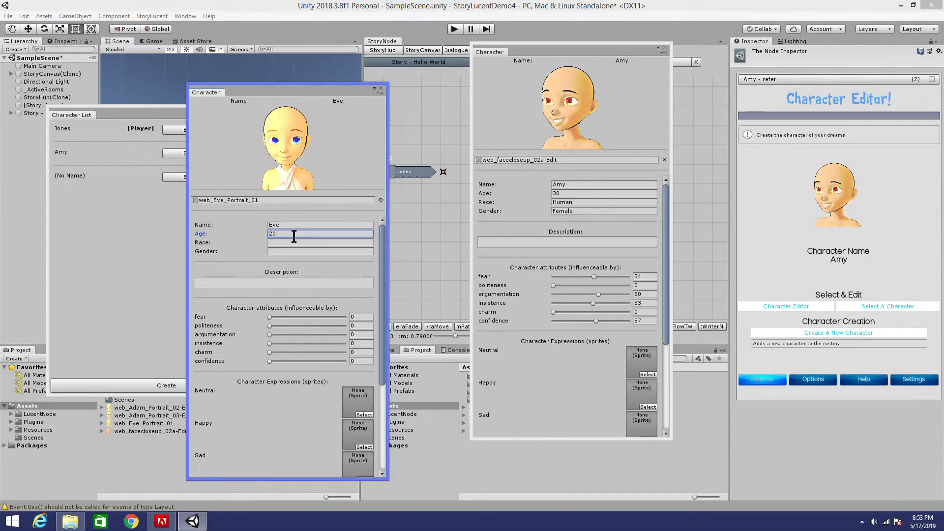
{"action": "left_click", "coordinate": [293, 243]}
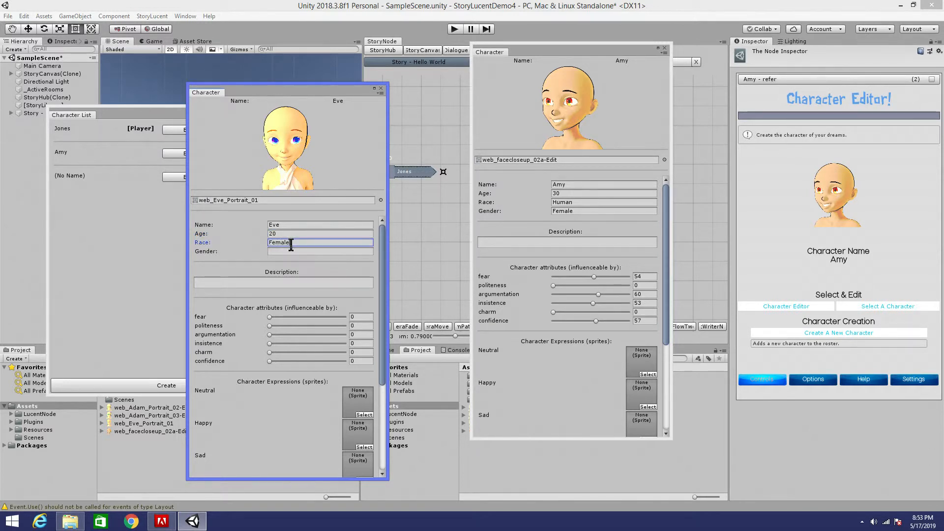
{"action": "left_click", "coordinate": [291, 251]}
{"action": "left_click", "coordinate": [296, 243]}
{"action": "type", "text": "Human"}
{"action": "left_click", "coordinate": [296, 251]}
{"action": "type", "text": "F"}
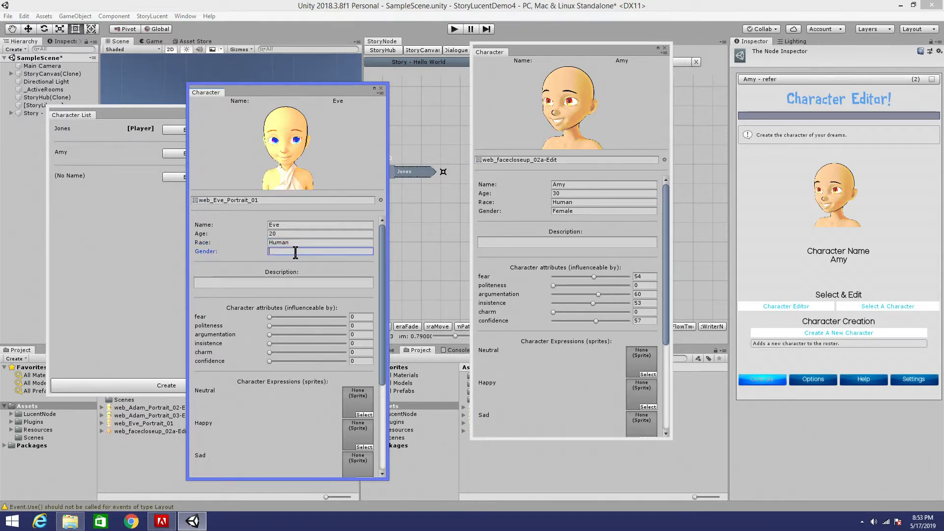
{"action": "type", "text": "emale"}
{"action": "left_click_drag", "start_coordinate": [281, 317], "coordinate": [315, 353]}
{"action": "left_click", "coordinate": [313, 362]}
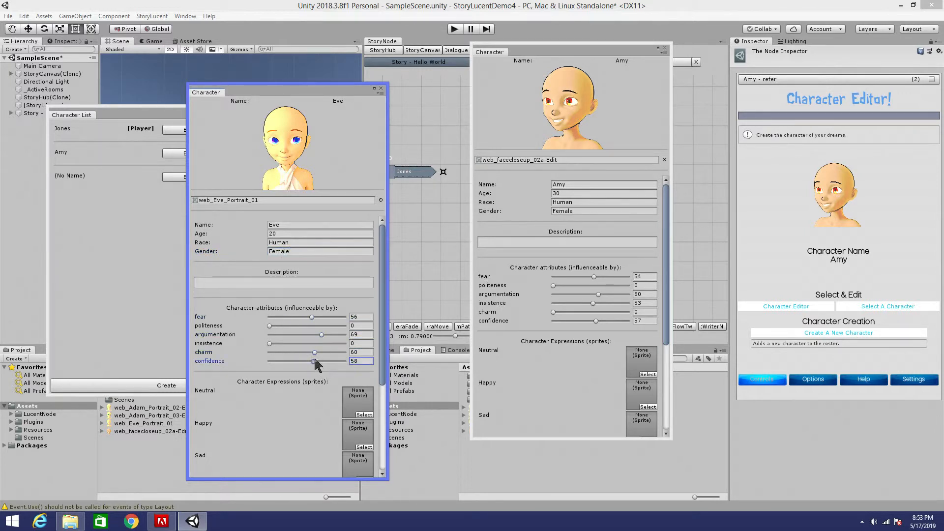
Line up the three character windows side by side and review the characters' details
{"action": "left_click_drag", "start_coordinate": [322, 103], "coordinate": [153, 36]}
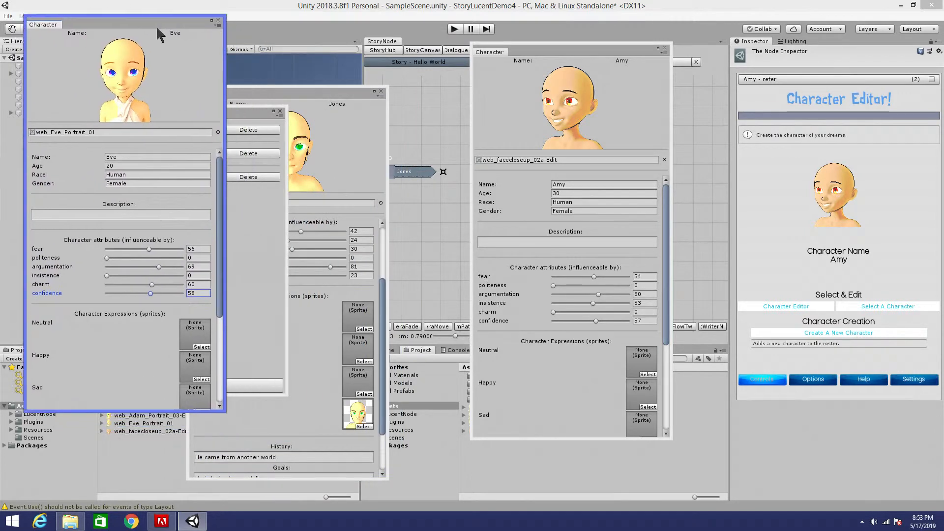
{"action": "left_click_drag", "start_coordinate": [339, 91], "coordinate": [353, 29]}
{"action": "left_click_drag", "start_coordinate": [540, 51], "coordinate": [499, 22]}
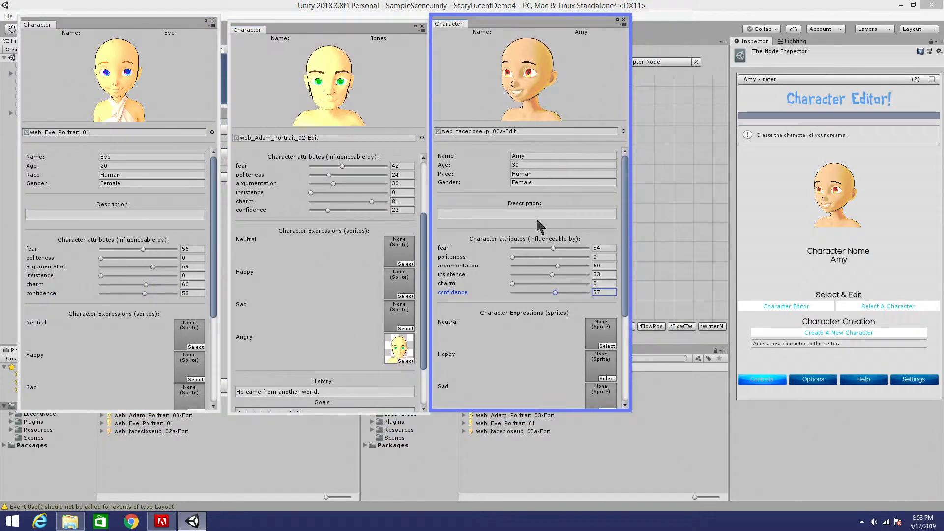
{"action": "scroll", "coordinate": [307, 261], "scroll_direction": "down", "scroll_amount": 3}
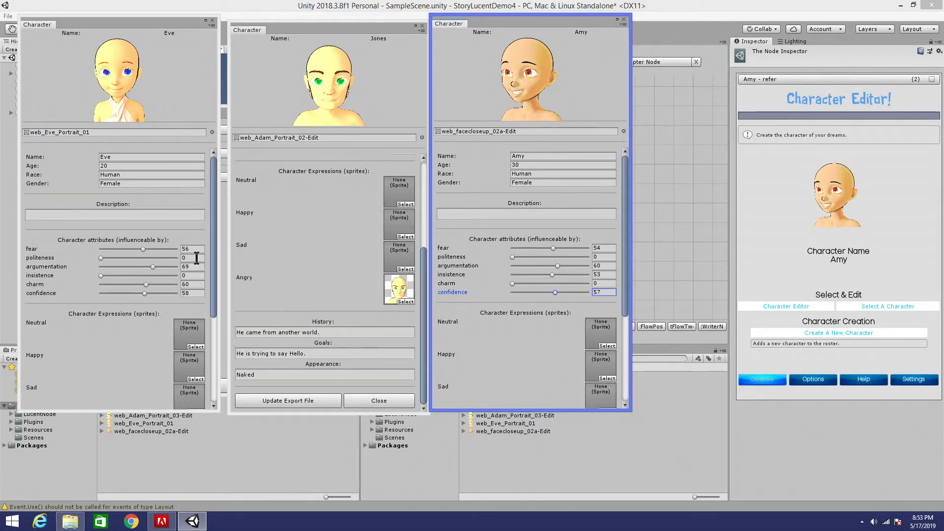
Close the three open character windows
{"action": "left_click", "coordinate": [212, 20]}
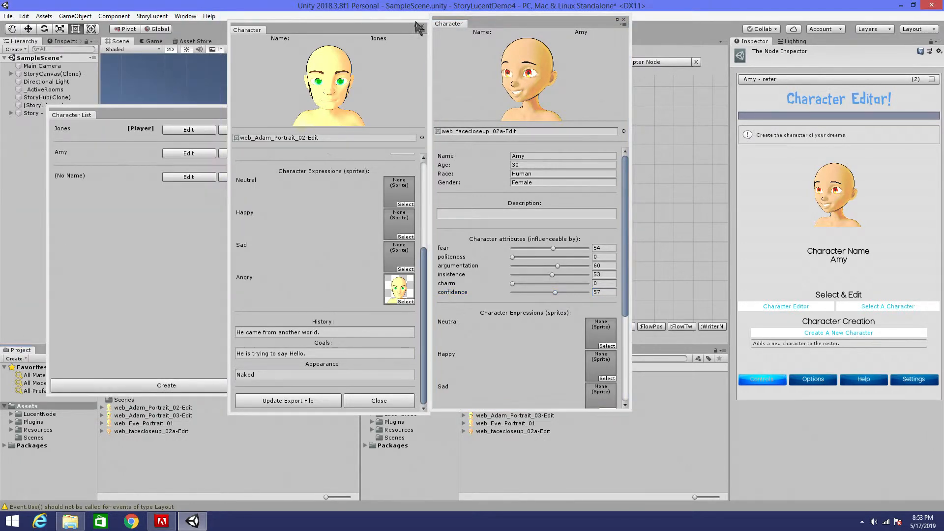
{"action": "left_click", "coordinate": [422, 26]}
{"action": "left_click", "coordinate": [624, 20]}
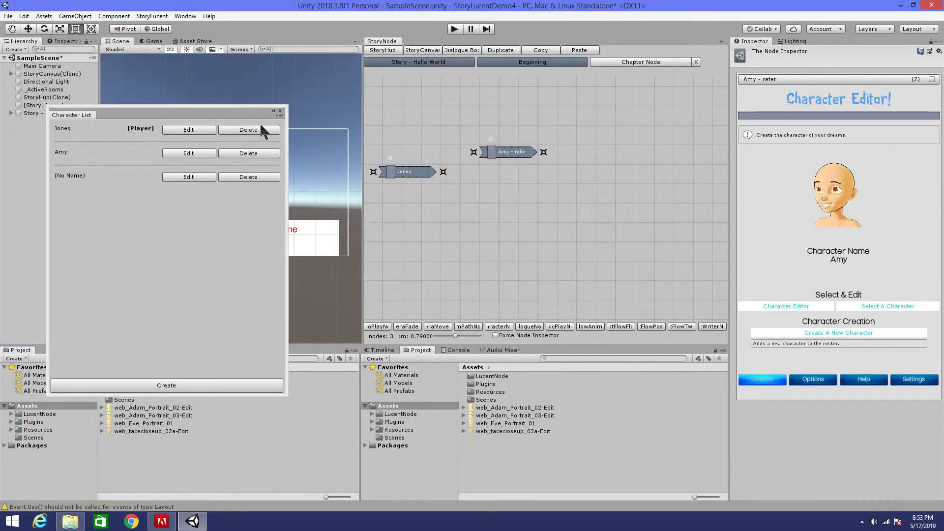
Close the Character List and add a "Confused" expression in the StoryLucent settings
{"action": "left_click", "coordinate": [280, 113]}
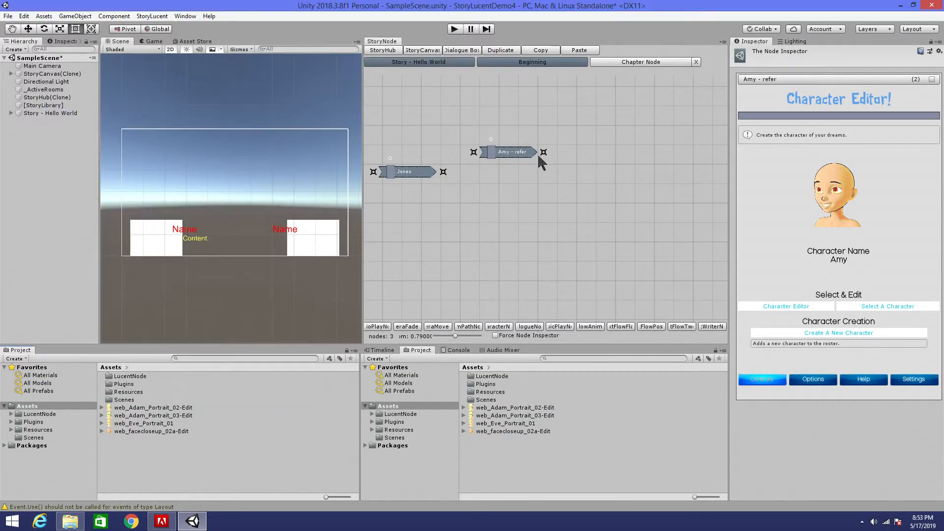
{"action": "left_click", "coordinate": [165, 18]}
{"action": "left_click", "coordinate": [161, 49]}
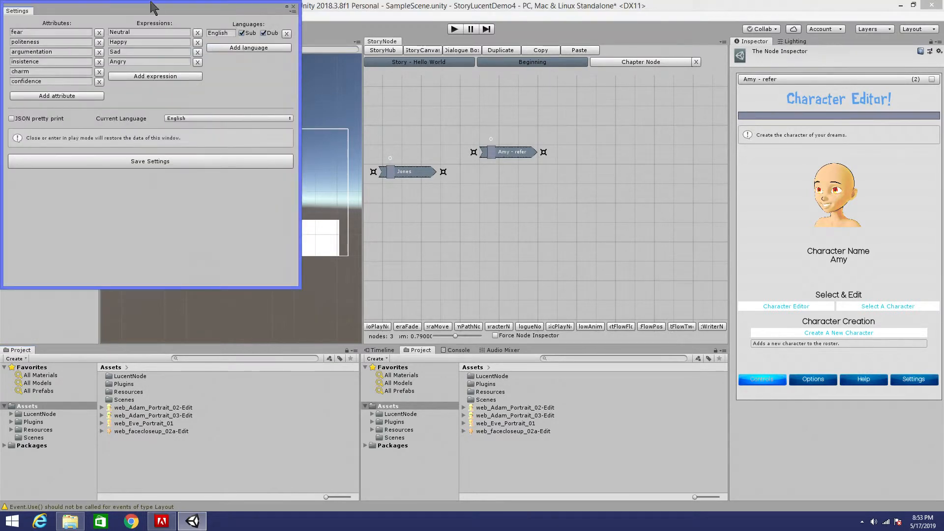
{"action": "left_click_drag", "start_coordinate": [146, 15], "coordinate": [244, 150]}
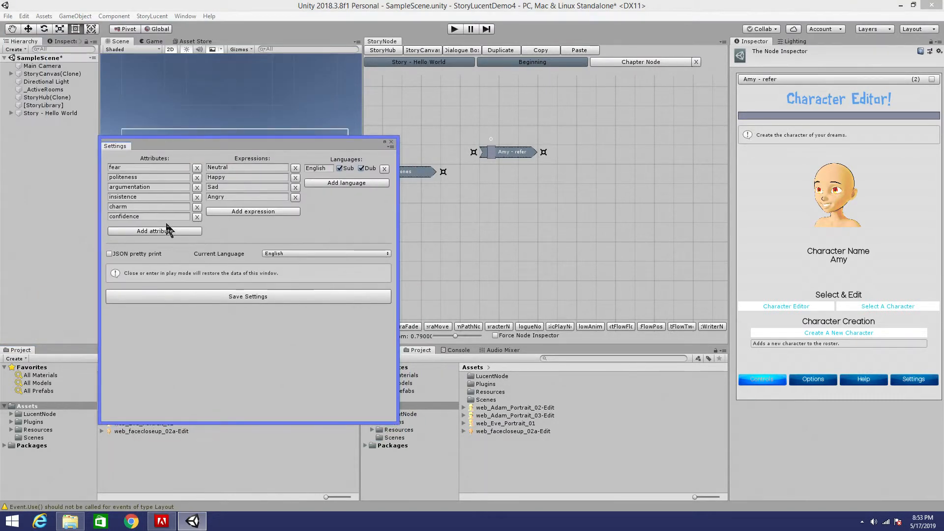
{"action": "left_click", "coordinate": [224, 177]}
{"action": "left_click", "coordinate": [227, 196]}
{"action": "left_click", "coordinate": [258, 213]}
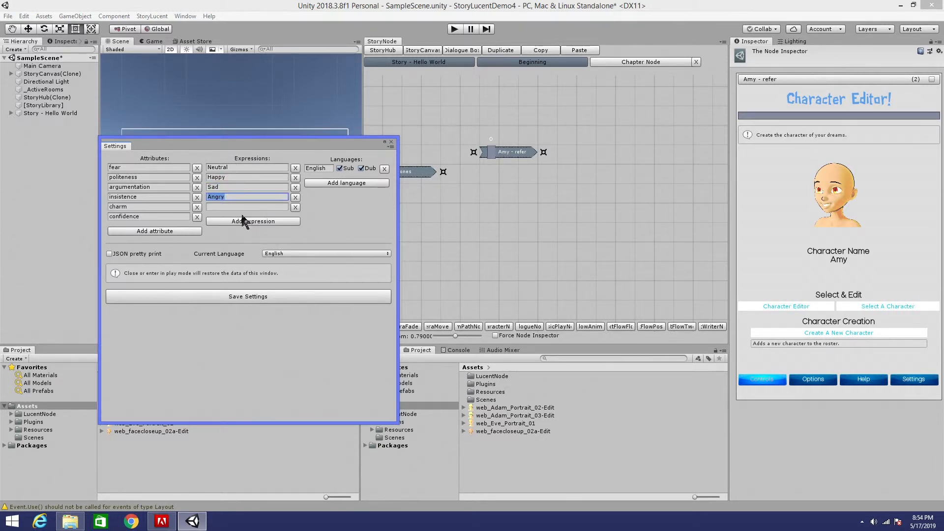
{"action": "type", "text": "Confused"}
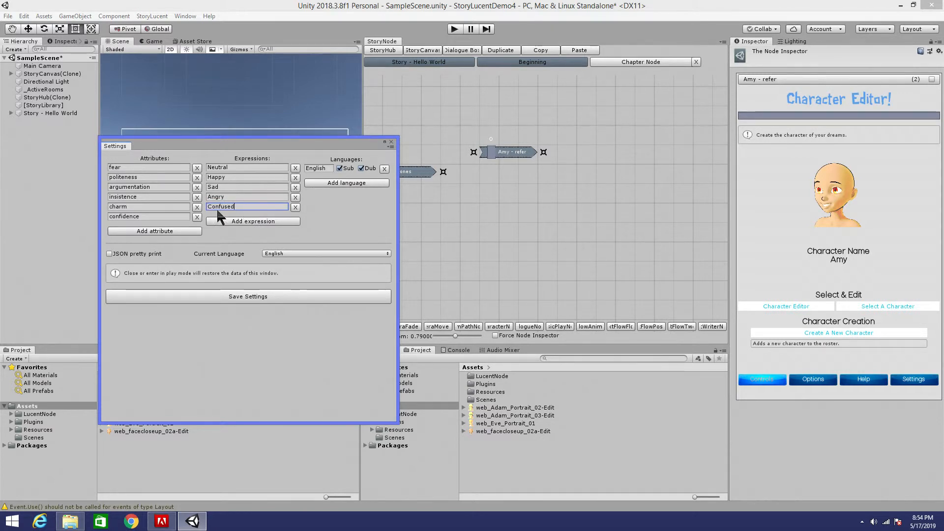
Add an attribute named "Evilness" in the StoryLucent settings and save the settings
{"action": "left_click", "coordinate": [149, 217]}
{"action": "left_click", "coordinate": [158, 215]}
{"action": "left_click", "coordinate": [155, 232]}
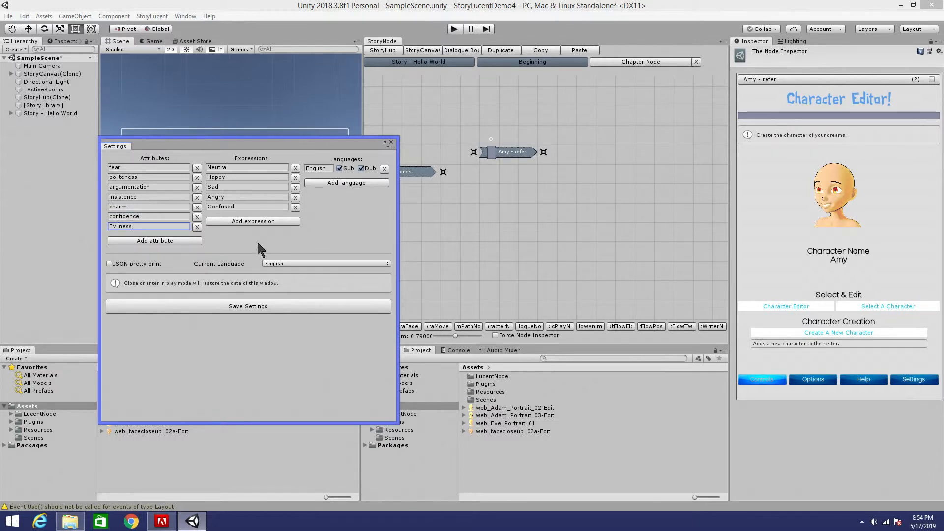
{"action": "left_click", "coordinate": [254, 308]}
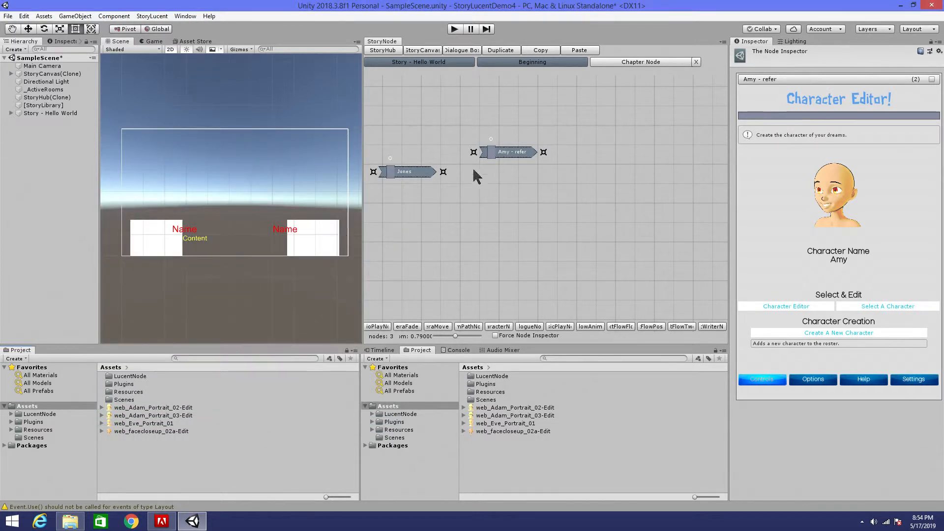
Open all three characters from the Character List, spread their windows apart and examine the Evilness attribute and Confused expression entries
{"action": "left_click_drag", "start_coordinate": [487, 198], "coordinate": [565, 178]}
{"action": "left_click", "coordinate": [167, 16]}
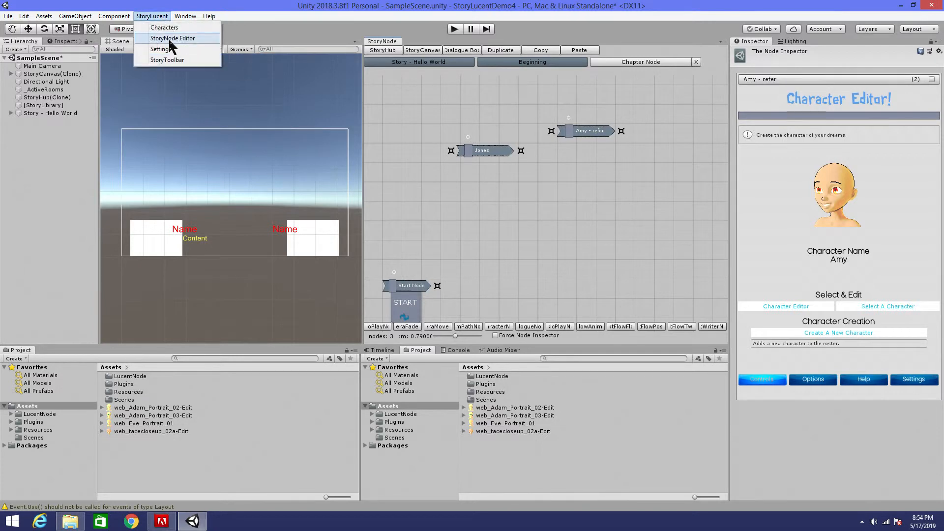
{"action": "left_click", "coordinate": [162, 36]}
{"action": "left_click", "coordinate": [189, 150]}
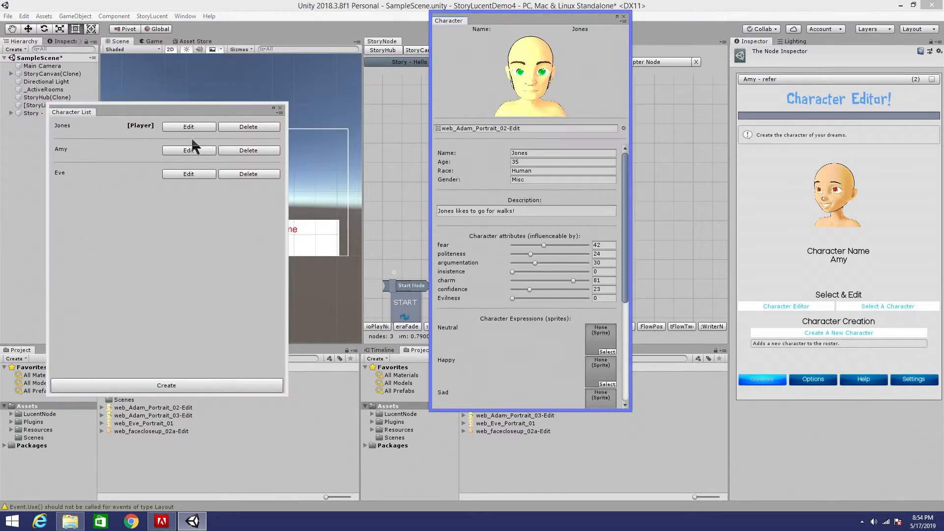
{"action": "left_click", "coordinate": [190, 174]}
{"action": "left_click_drag", "start_coordinate": [545, 15], "coordinate": [317, 50]}
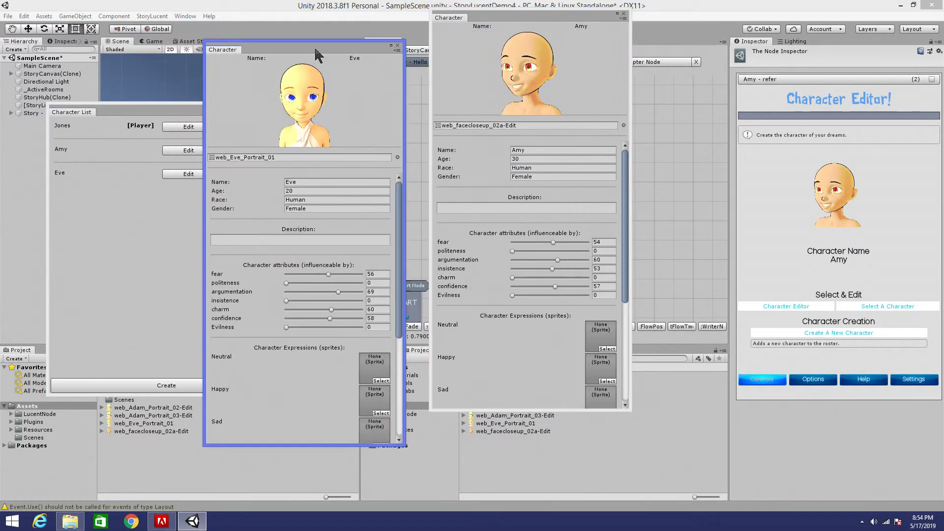
{"action": "left_click_drag", "start_coordinate": [504, 15], "coordinate": [747, 44]}
{"action": "scroll", "coordinate": [550, 265], "scroll_direction": "down", "scroll_amount": 6}
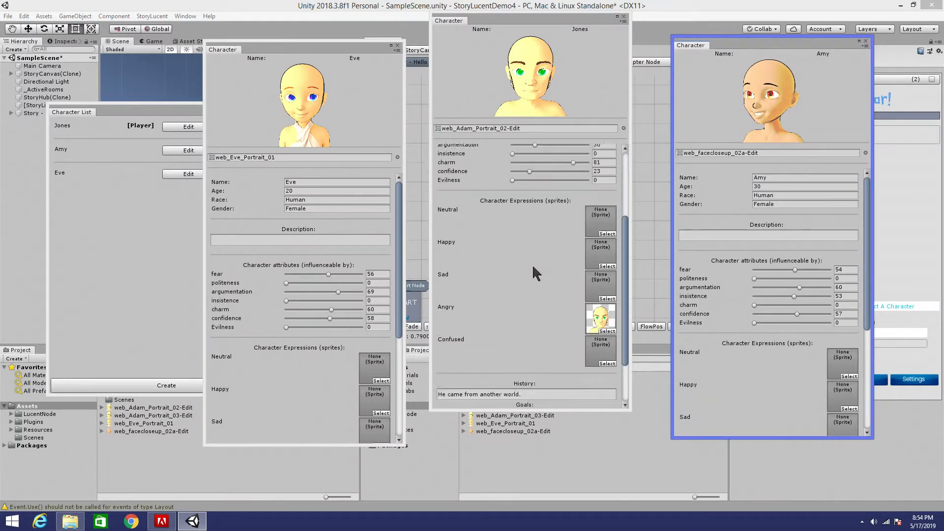
{"action": "left_click", "coordinate": [446, 279]}
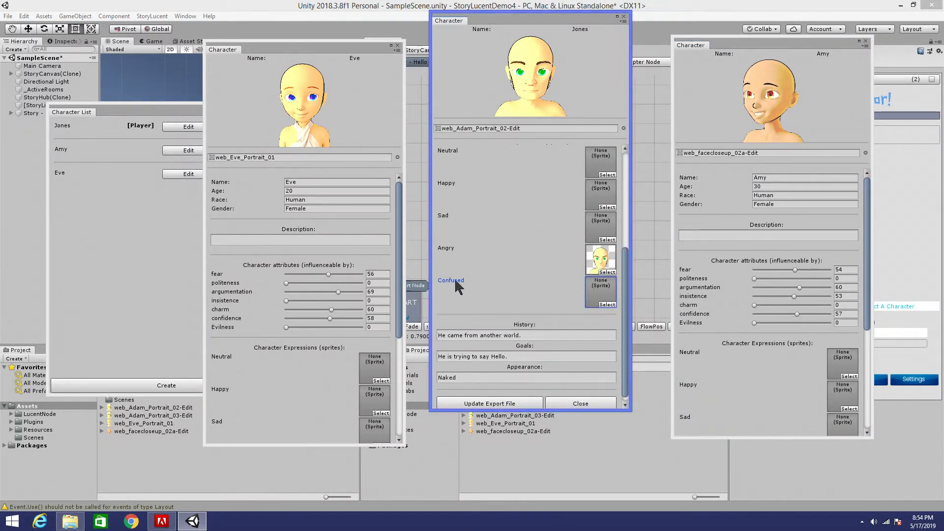
Set the second character's Evilness to 40, line up the three character windows and close them
{"action": "left_click", "coordinate": [760, 324]}
{"action": "left_click_drag", "start_coordinate": [764, 324], "coordinate": [785, 324]}
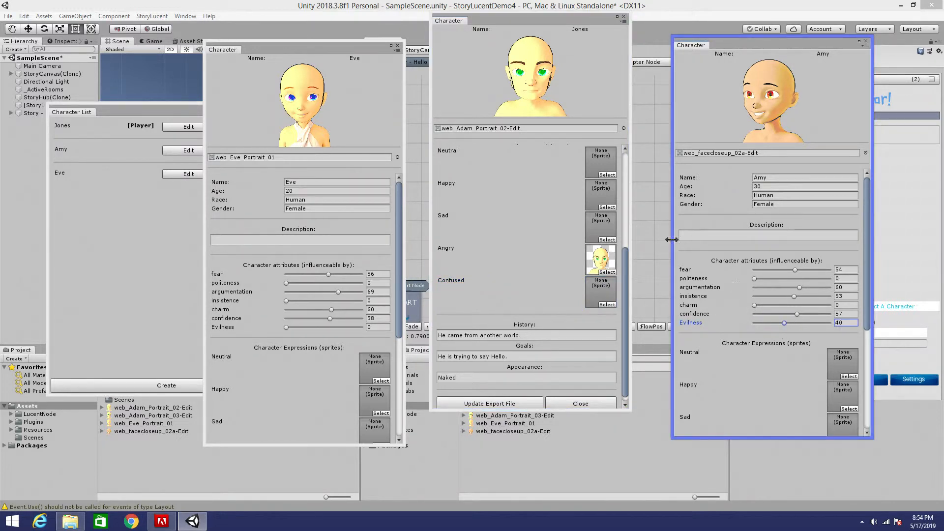
{"action": "left_click_drag", "start_coordinate": [319, 56], "coordinate": [125, 29]}
{"action": "left_click_drag", "start_coordinate": [483, 21], "coordinate": [293, 20]}
{"action": "left_click_drag", "start_coordinate": [787, 44], "coordinate": [577, 24]}
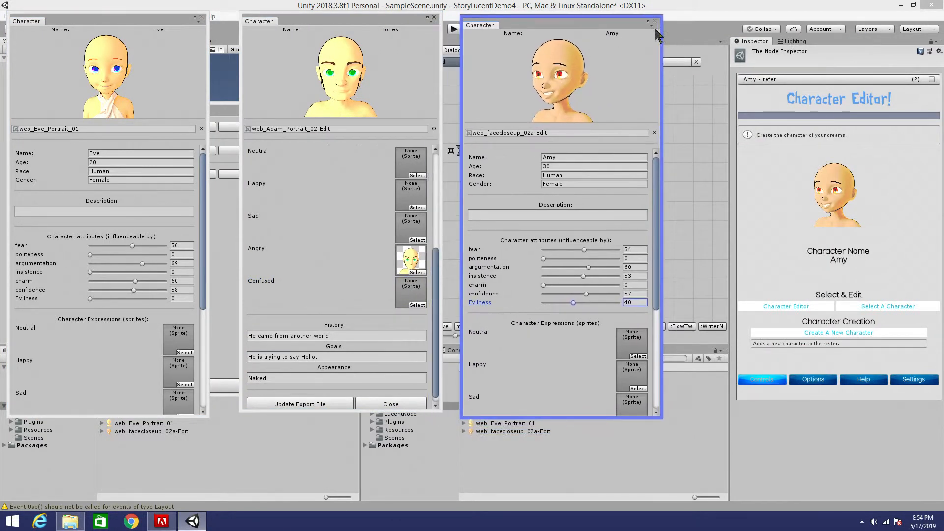
{"action": "left_click", "coordinate": [434, 16]}
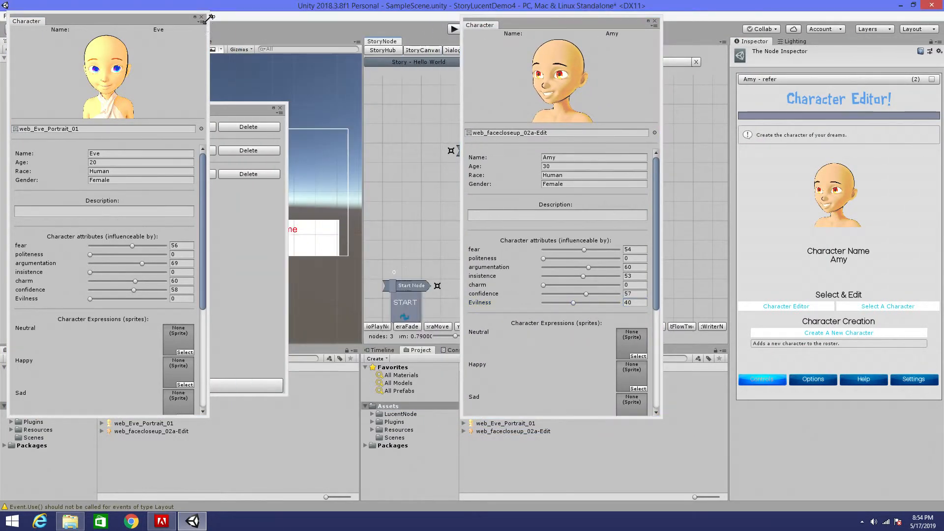
{"action": "left_click", "coordinate": [201, 17]}
{"action": "left_click", "coordinate": [655, 21]}
Add a character node, assign the third character to it and arrange the first and third character nodes near the second one
{"action": "middle_click_drag", "start_coordinate": [521, 186], "coordinate": [479, 194]}
{"action": "middle_click_drag", "start_coordinate": [546, 176], "coordinate": [477, 192]}
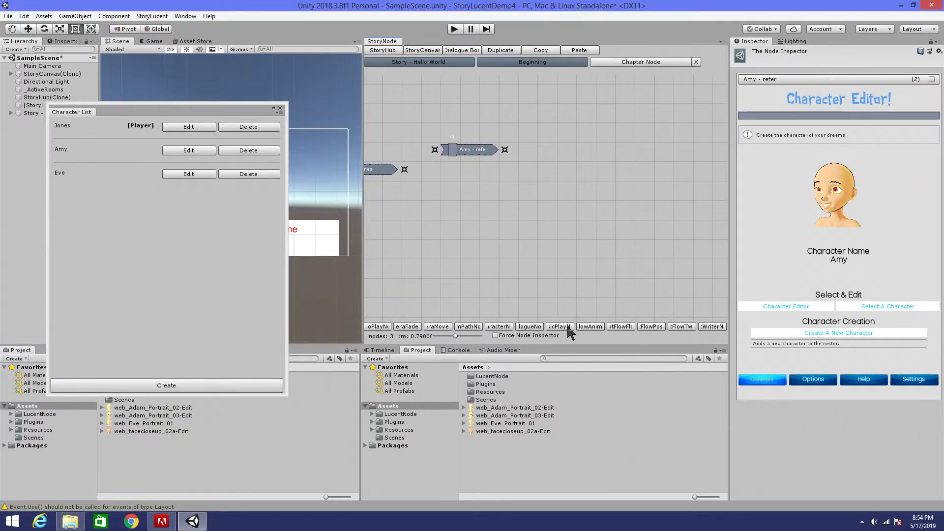
{"action": "left_click", "coordinate": [499, 326]}
{"action": "left_click", "coordinate": [544, 167]}
{"action": "left_click", "coordinate": [792, 199]}
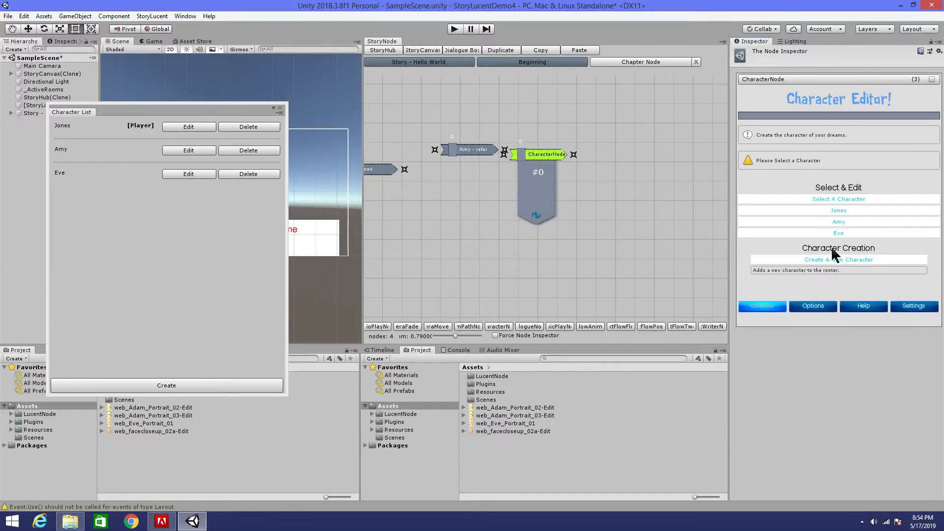
{"action": "left_click", "coordinate": [839, 233]}
{"action": "left_click_drag", "start_coordinate": [521, 144], "coordinate": [479, 124]}
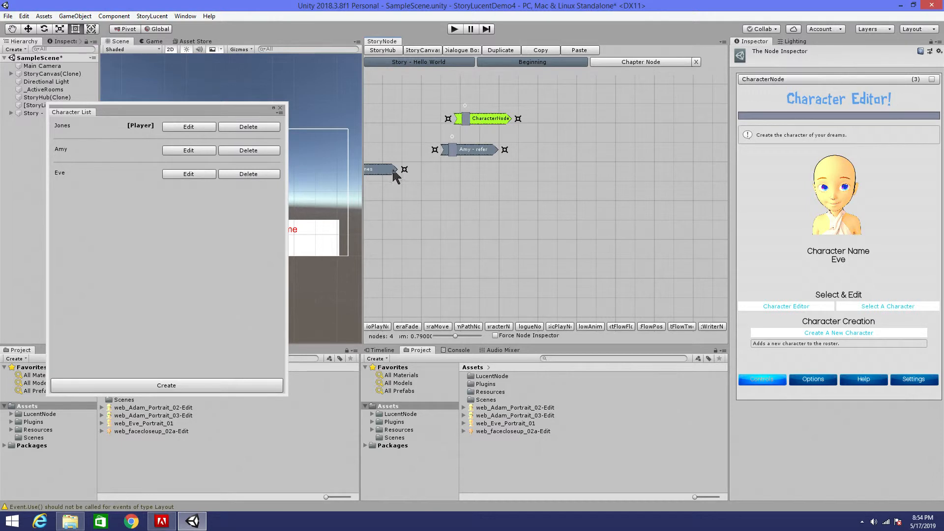
{"action": "left_click_drag", "start_coordinate": [380, 168], "coordinate": [494, 102]}
Close the Character List window
{"action": "middle_click_drag", "start_coordinate": [431, 211], "coordinate": [565, 151]}
{"action": "middle_click_drag", "start_coordinate": [618, 183], "coordinate": [556, 154]}
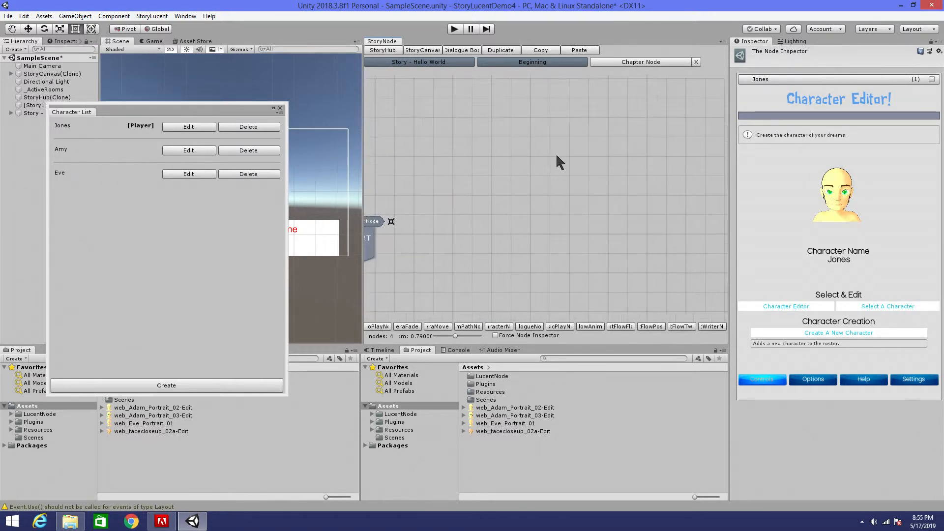
{"action": "scroll", "coordinate": [555, 174], "scroll_direction": "down", "scroll_amount": 3}
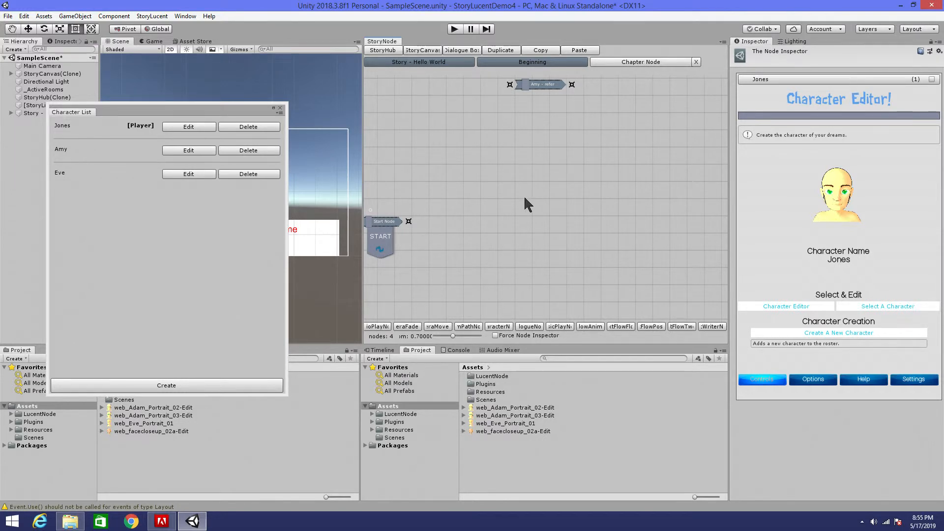
{"action": "middle_click_drag", "start_coordinate": [470, 202], "coordinate": [483, 173]}
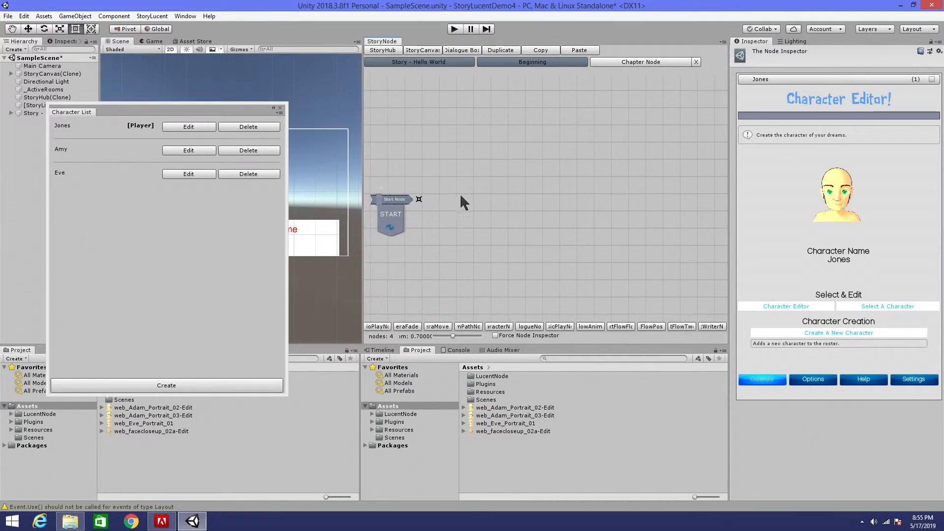
{"action": "left_click", "coordinate": [279, 108]}
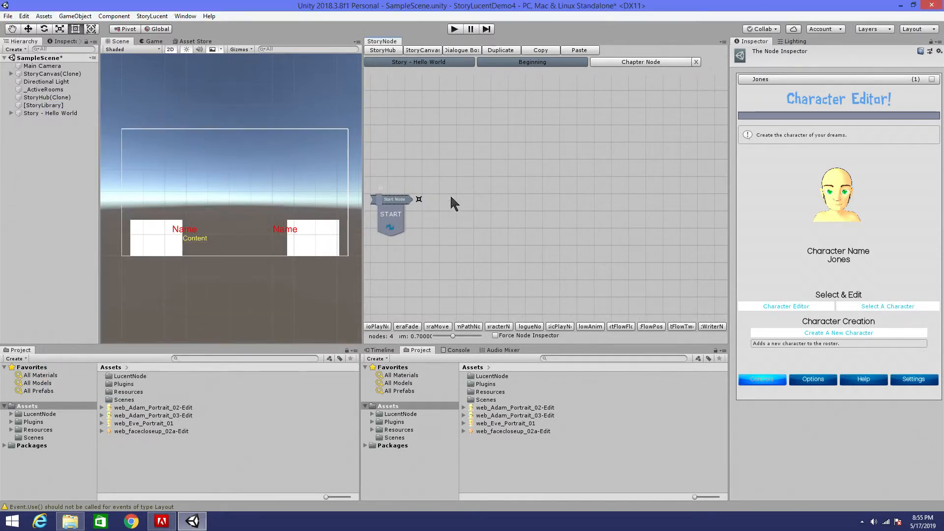
{"action": "right_click", "coordinate": [462, 182]}
{"action": "mouse_move", "coordinate": [498, 220]}
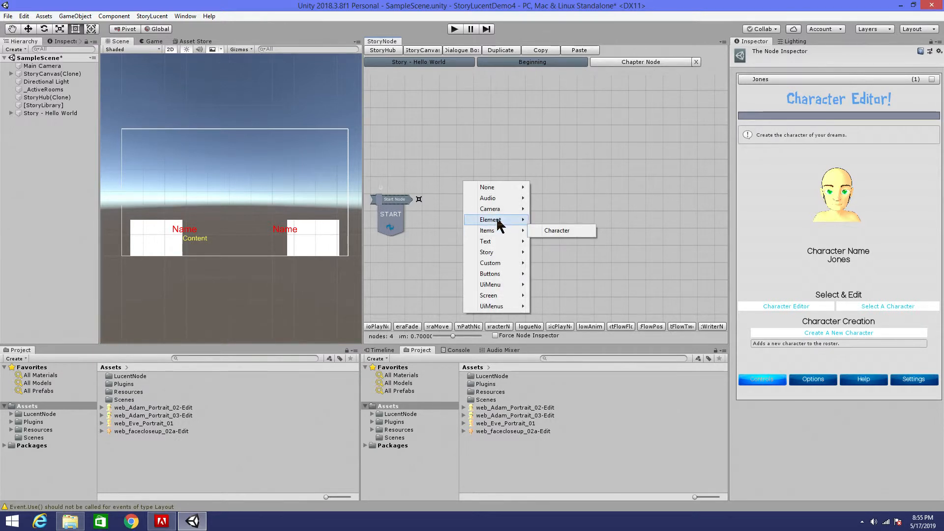
{"action": "left_click", "coordinate": [602, 250]}
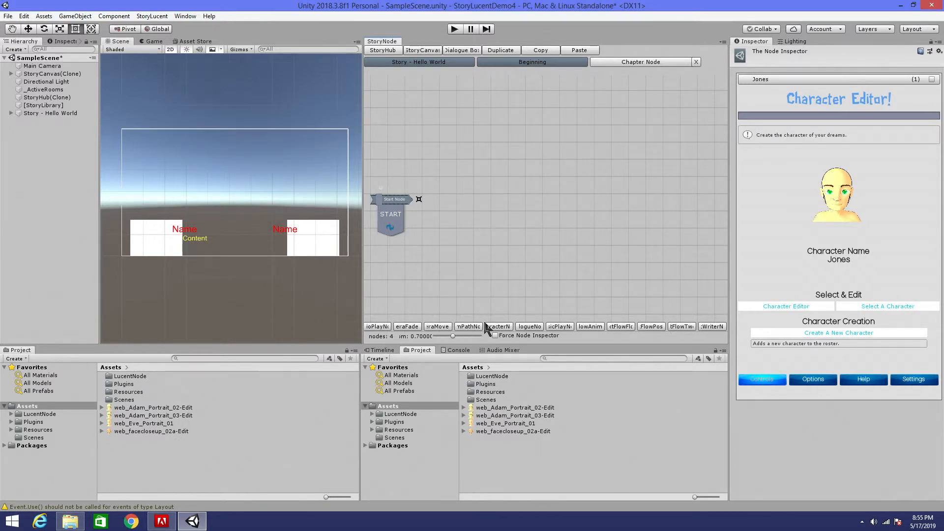
Add a dialogue node beside the Start node and connect the Start node's output to it
{"action": "left_click", "coordinate": [531, 328]}
{"action": "left_click_drag", "start_coordinate": [539, 161], "coordinate": [493, 173]}
{"action": "mouse_move", "coordinate": [418, 199]}
{"action": "left_mouse_down"}
{"action": "mouse_move", "coordinate": [458, 183]}
{"action": "mouse_move", "coordinate": [456, 168]}
{"action": "left_mouse_up"}
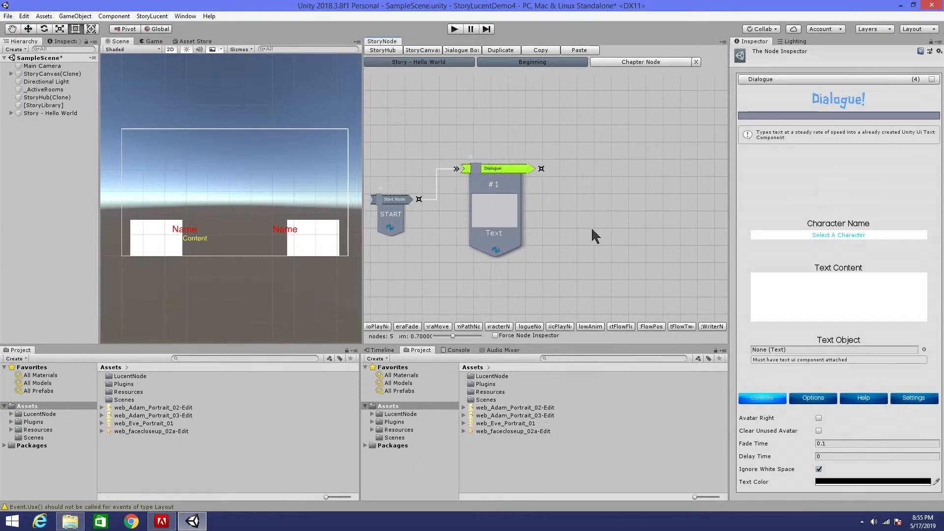
{"action": "left_click_drag", "start_coordinate": [590, 230], "coordinate": [574, 231]}
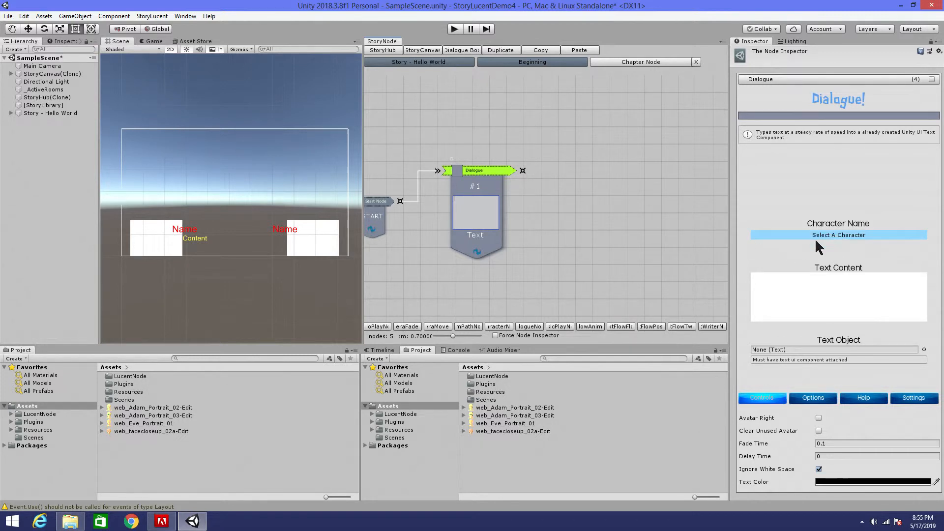
Assign the first character to the dialogue node, enter the text "Where Am I?" and look over the node's options
{"action": "left_click", "coordinate": [829, 235]}
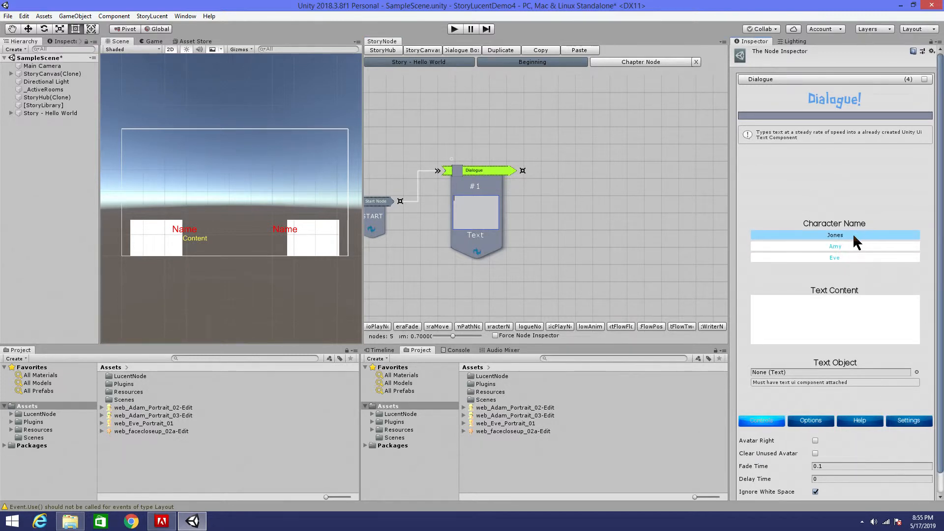
{"action": "left_click", "coordinate": [835, 246]}
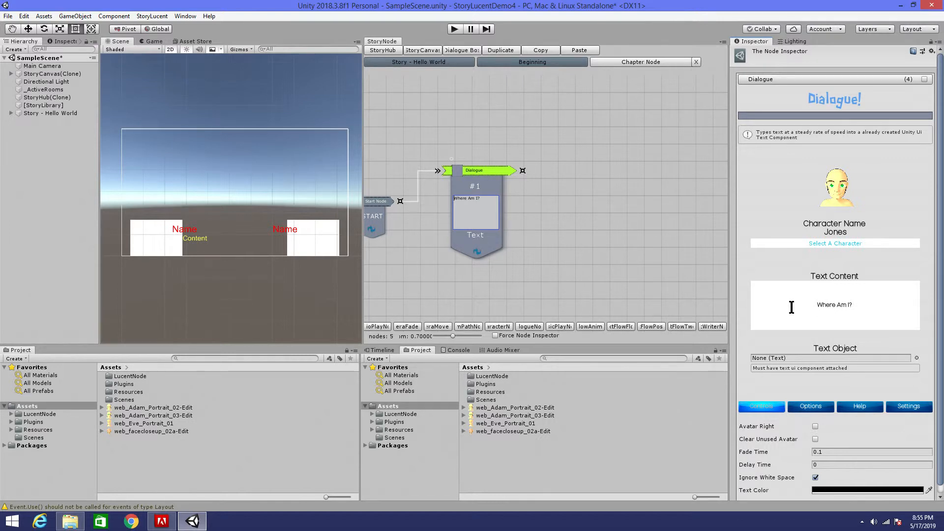
{"action": "scroll", "coordinate": [789, 304], "scroll_direction": "down", "scroll_amount": 1}
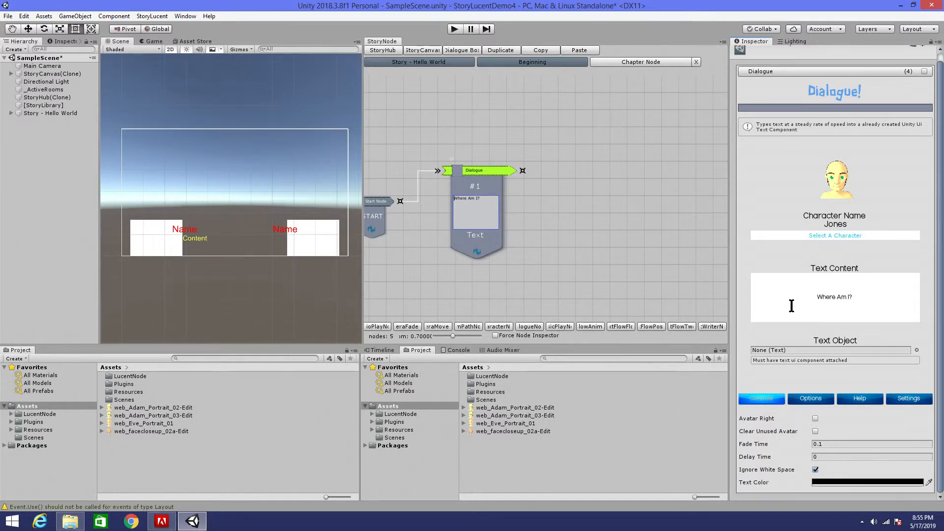
{"action": "left_click", "coordinate": [815, 418]}
{"action": "left_click", "coordinate": [802, 399]}
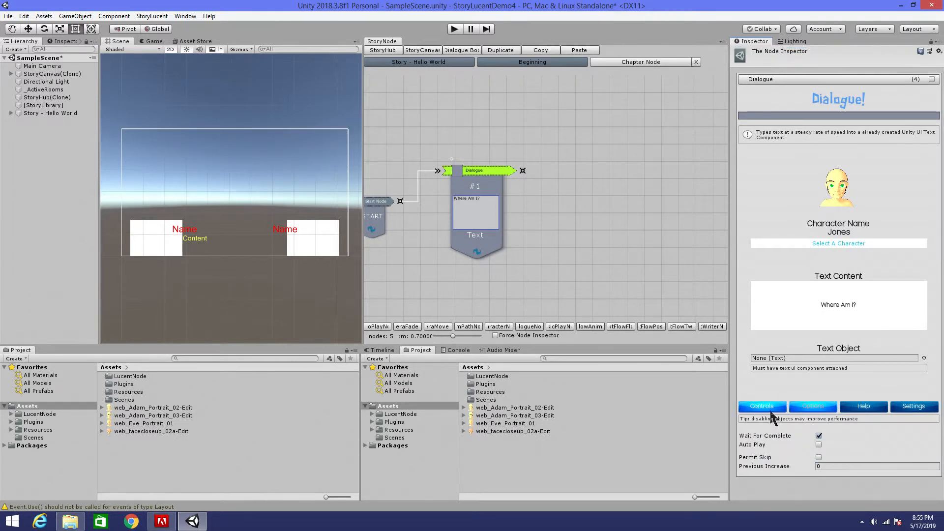
{"action": "left_click", "coordinate": [767, 407]}
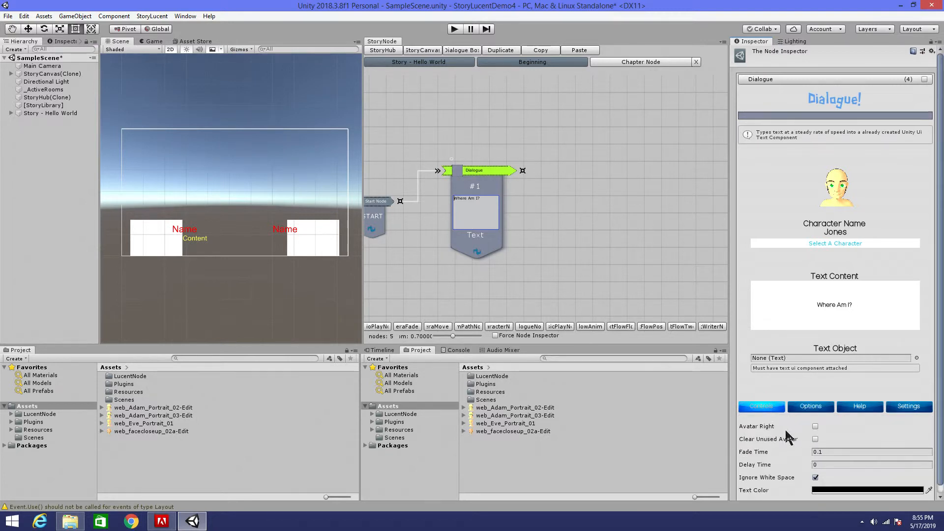
Add a second dialogue node, assign the second character to it and connect it after the first dialogue node
{"action": "right_click", "coordinate": [563, 192]}
{"action": "left_click", "coordinate": [574, 194]}
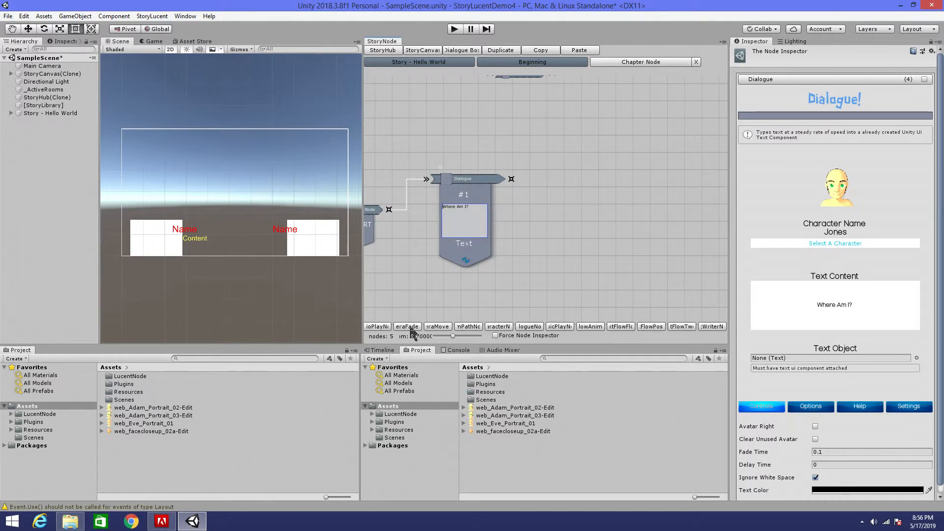
{"action": "left_click", "coordinate": [529, 328]}
{"action": "left_click_drag", "start_coordinate": [555, 169], "coordinate": [595, 190]}
{"action": "left_click", "coordinate": [835, 244]}
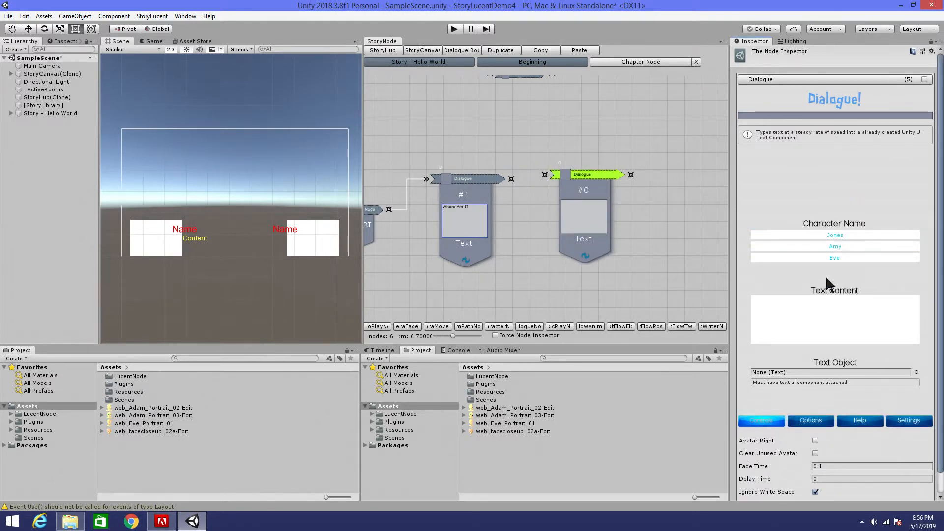
{"action": "left_click", "coordinate": [835, 246]}
{"action": "left_click_drag", "start_coordinate": [543, 174], "coordinate": [546, 175]}
Enable Avatar Right on the second dialogue node, place it slightly higher and enter the text "You are in the new world!"
{"action": "left_click", "coordinate": [815, 426]}
{"action": "left_click_drag", "start_coordinate": [579, 184], "coordinate": [565, 147]}
{"action": "left_click", "coordinate": [577, 178]}
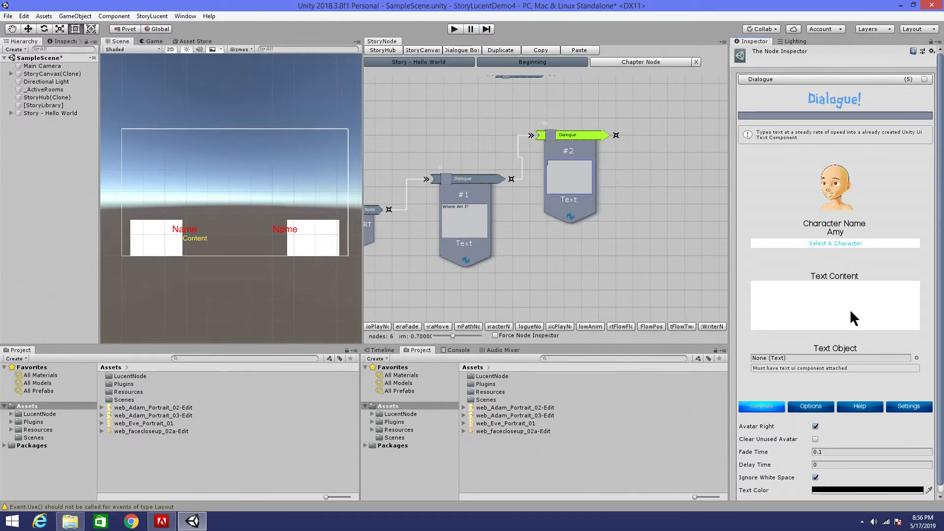
{"action": "type", "text": "You are in the new world!"}
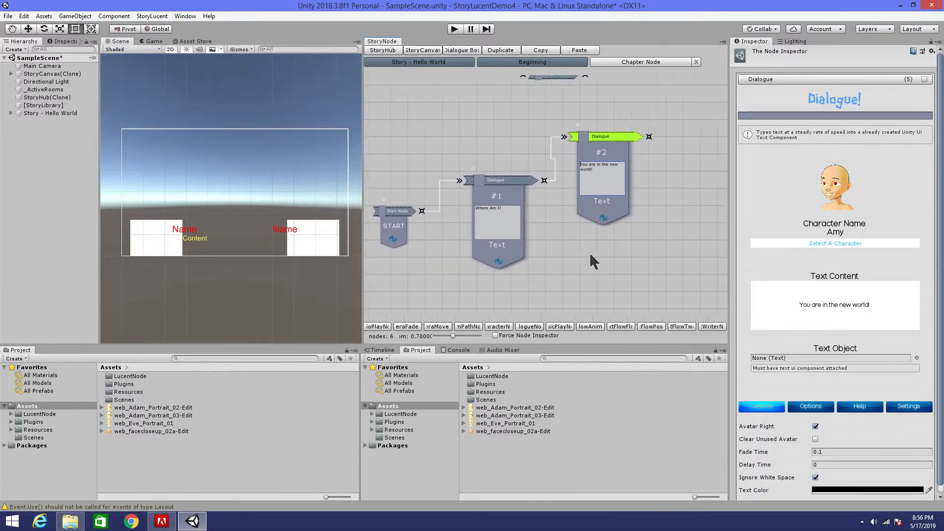
Add a third dialogue node below and beyond the second one and connect the second dialogue node's output to it
{"action": "right_click", "coordinate": [564, 160]}
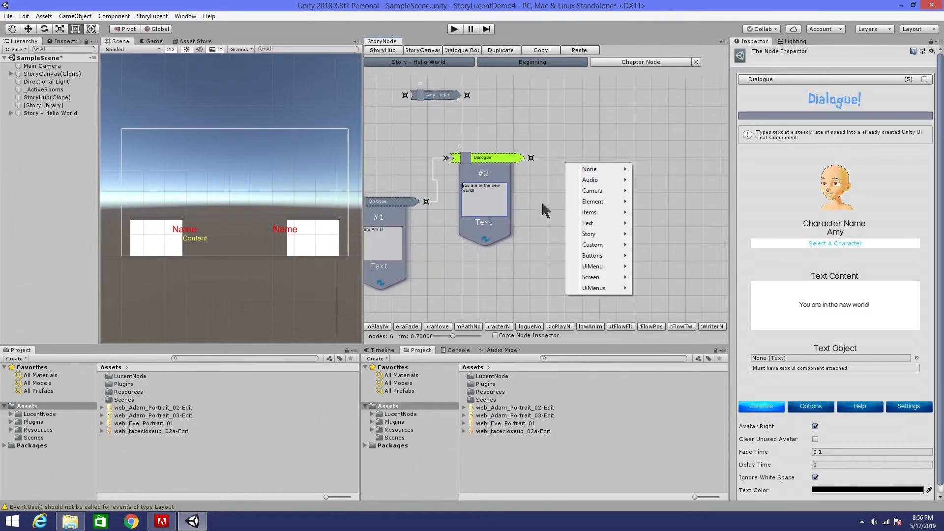
{"action": "left_click", "coordinate": [554, 233]}
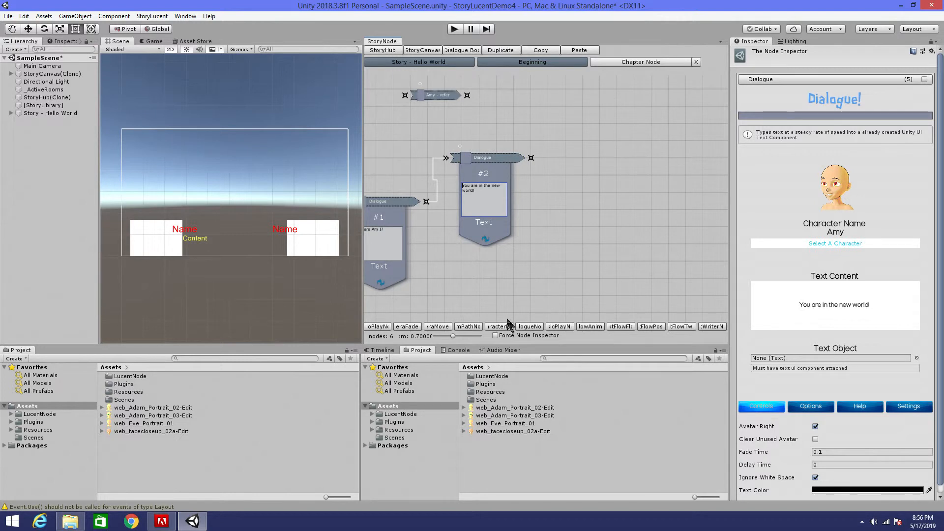
{"action": "left_click", "coordinate": [531, 329]}
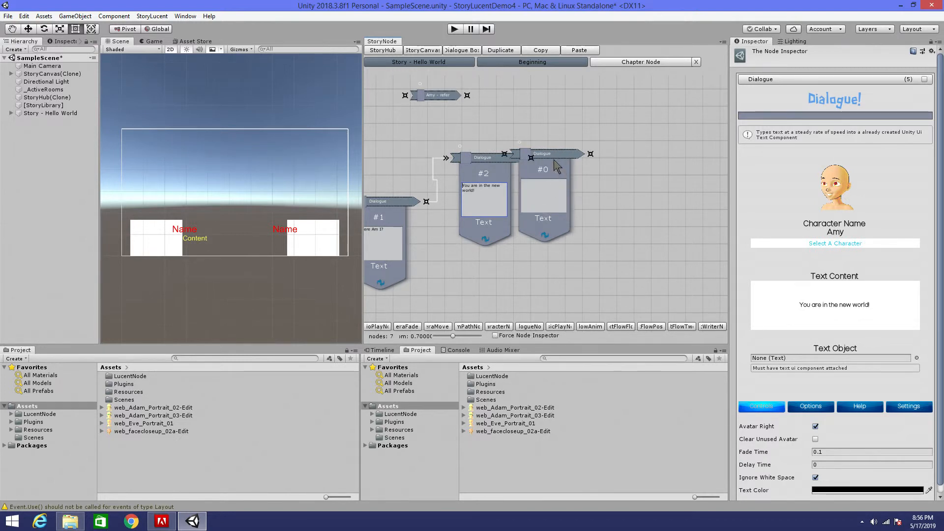
{"action": "left_click_drag", "start_coordinate": [558, 166], "coordinate": [598, 229]}
{"action": "left_click_drag", "start_coordinate": [531, 158], "coordinate": [542, 224]}
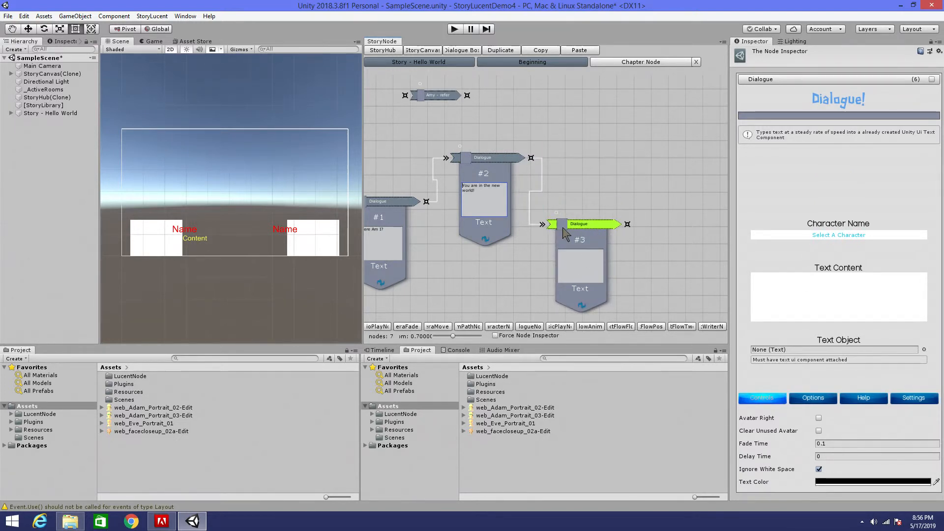
Assign the first character to the third dialogue node and enter the text "Hello world!"
{"action": "left_click", "coordinate": [838, 235]}
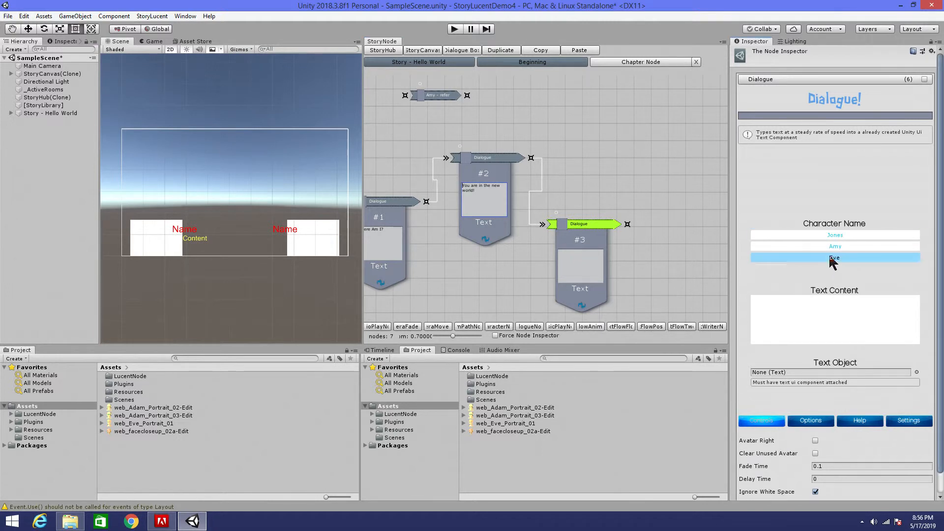
{"action": "left_click", "coordinate": [836, 236]}
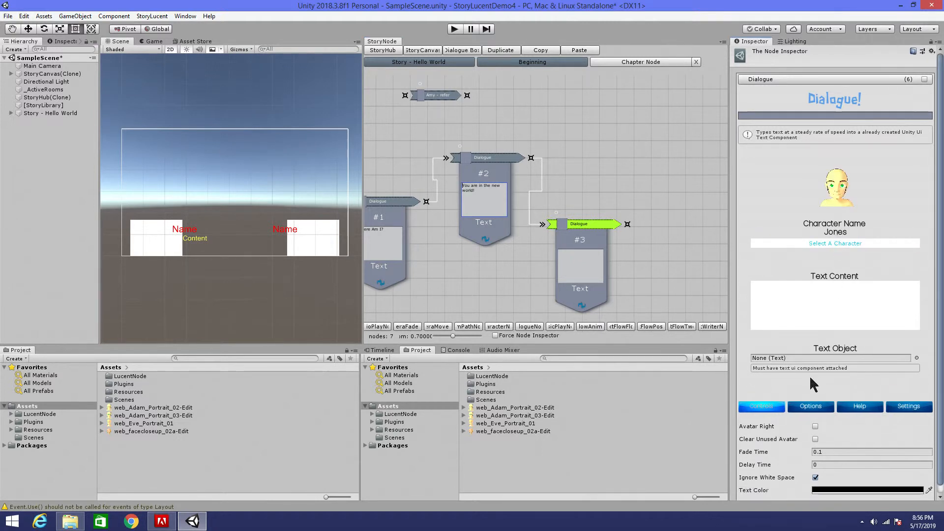
{"action": "left_click", "coordinate": [852, 309]}
{"action": "type", "text": "Hello world"}
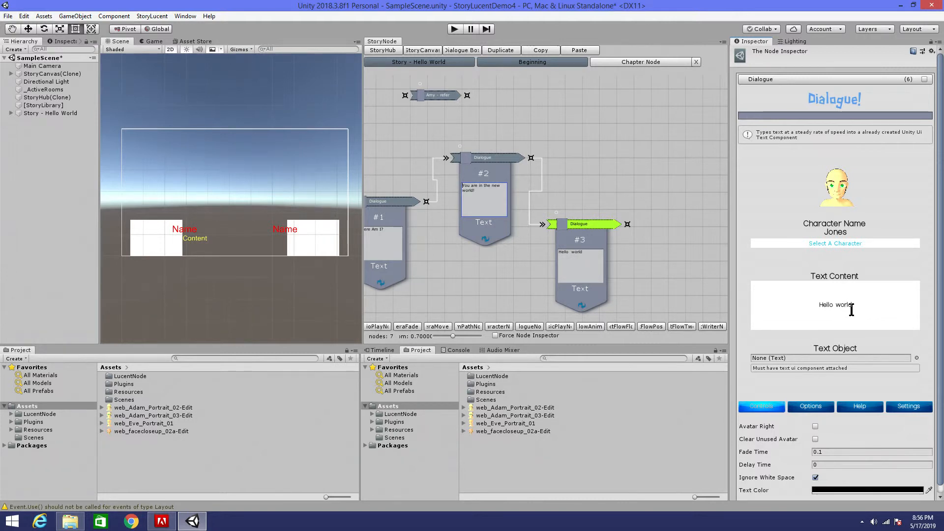
{"action": "type", "text": "!"}
{"action": "left_click_drag", "start_coordinate": [645, 172], "coordinate": [707, 152]}
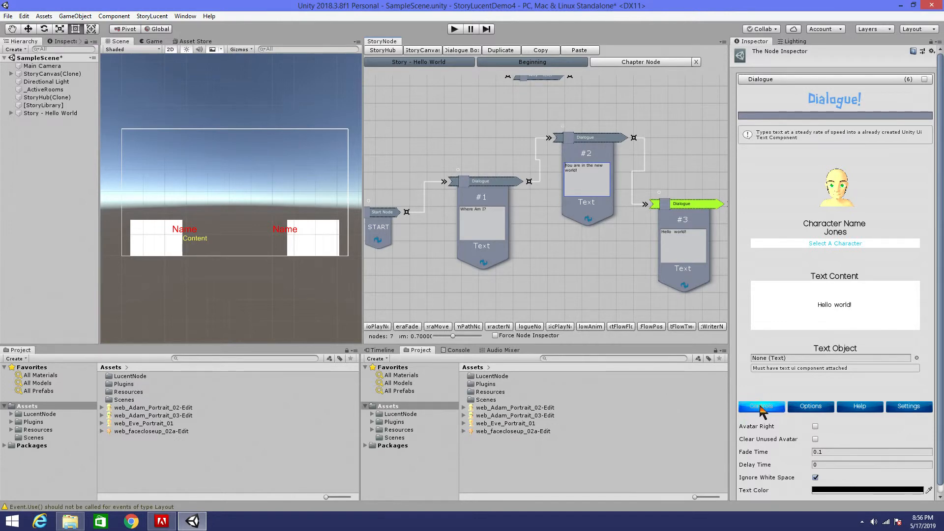
{"action": "left_click_drag", "start_coordinate": [541, 274], "coordinate": [622, 264]}
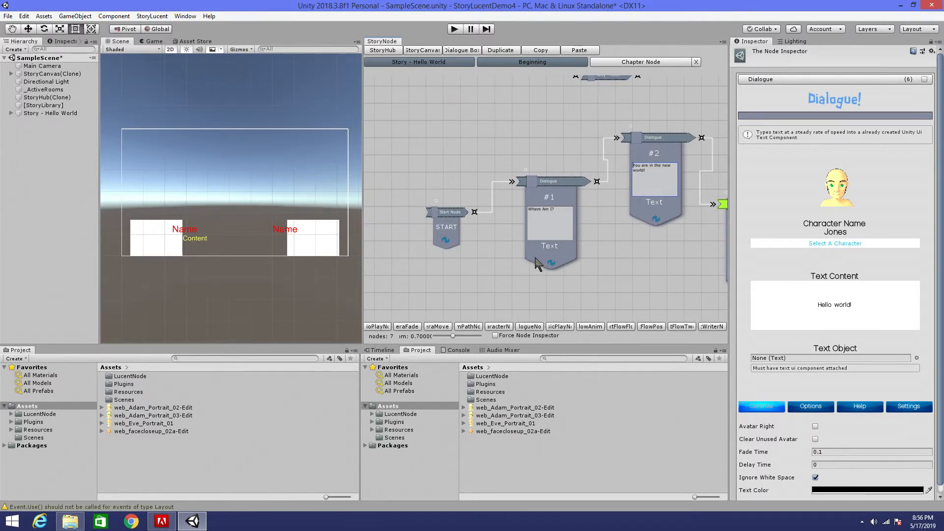
{"action": "scroll", "coordinate": [506, 169], "scroll_direction": "down", "scroll_amount": 3}
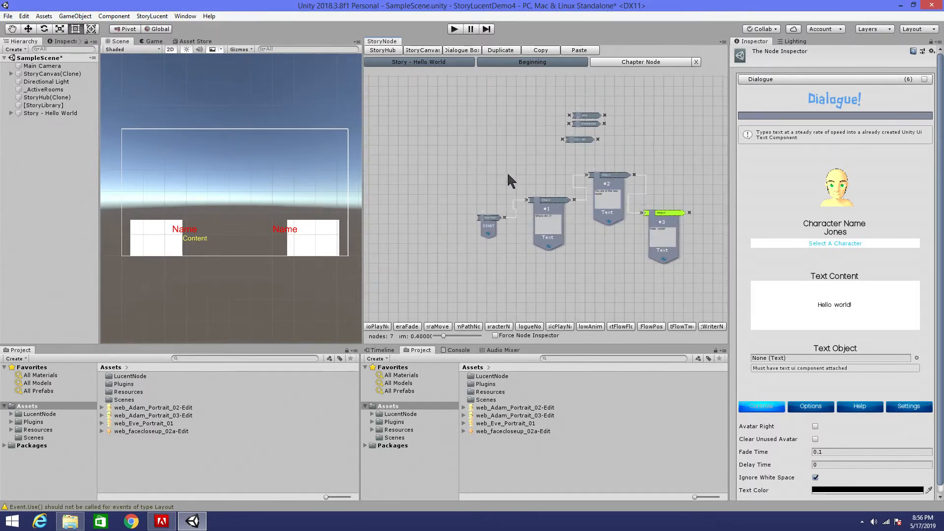
{"action": "left_click_drag", "start_coordinate": [524, 158], "coordinate": [495, 158]}
{"action": "scroll", "coordinate": [450, 154], "scroll_direction": "up", "scroll_amount": 1}
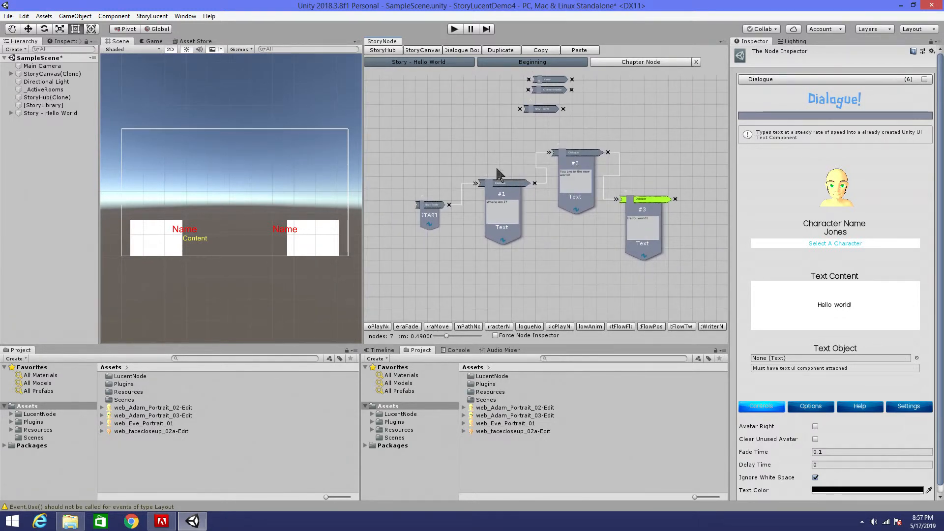
Return to the Beginning element's graph and rename its first chapter node "New World"
{"action": "left_click", "coordinate": [560, 63]}
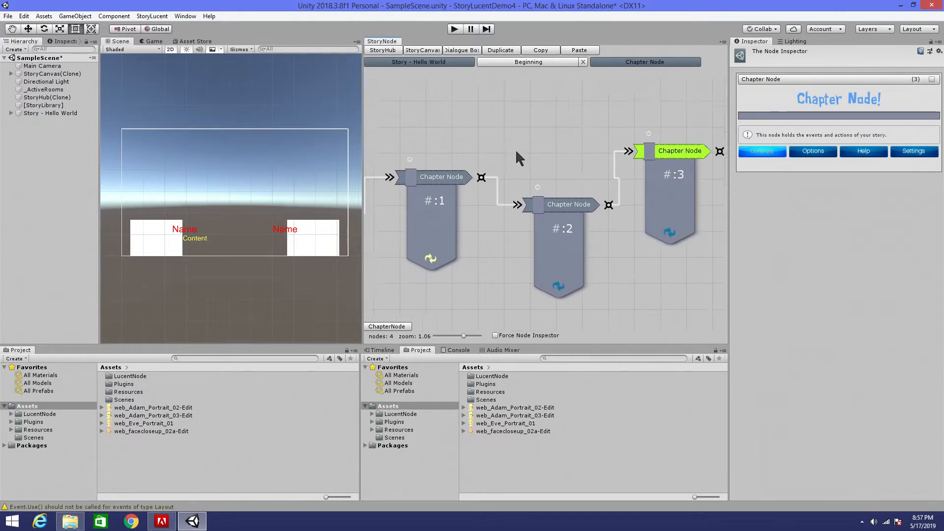
{"action": "left_click", "coordinate": [481, 191]}
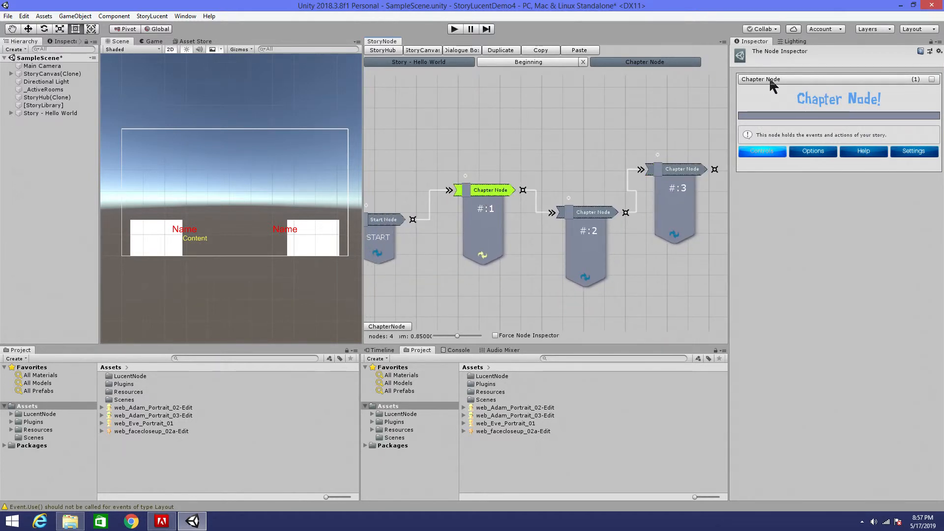
{"action": "left_click", "coordinate": [931, 79]}
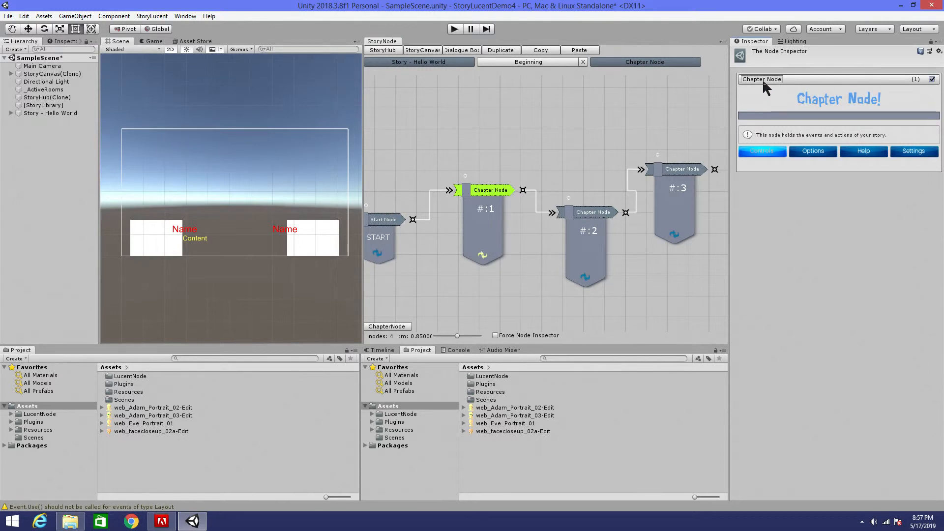
{"action": "left_click_drag", "start_coordinate": [779, 80], "coordinate": [734, 78]}
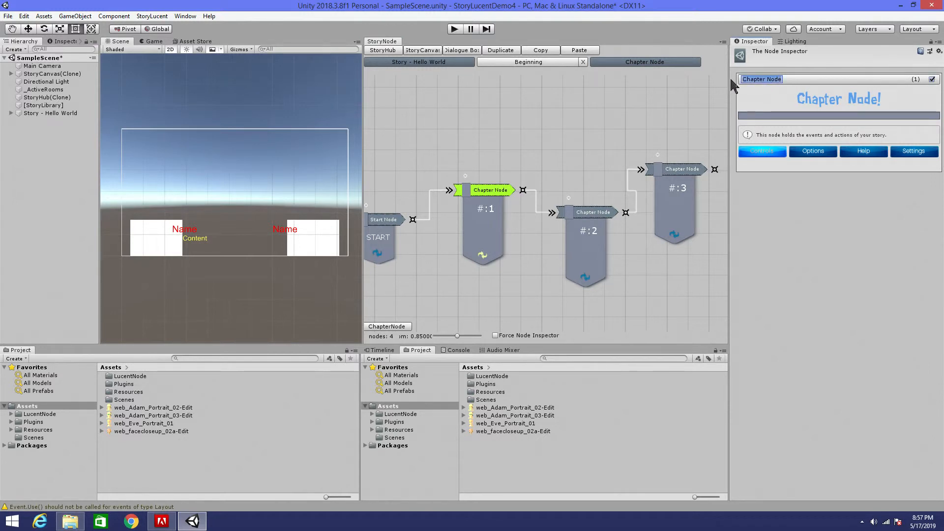
{"action": "type", "text": "New Wor"}
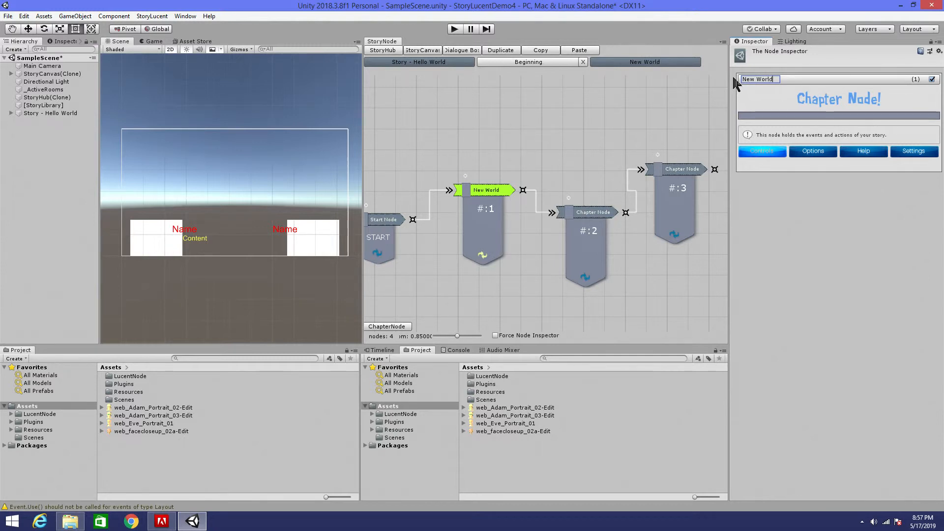
{"action": "type", "text": "ld"}
{"action": "left_click", "coordinate": [932, 80]}
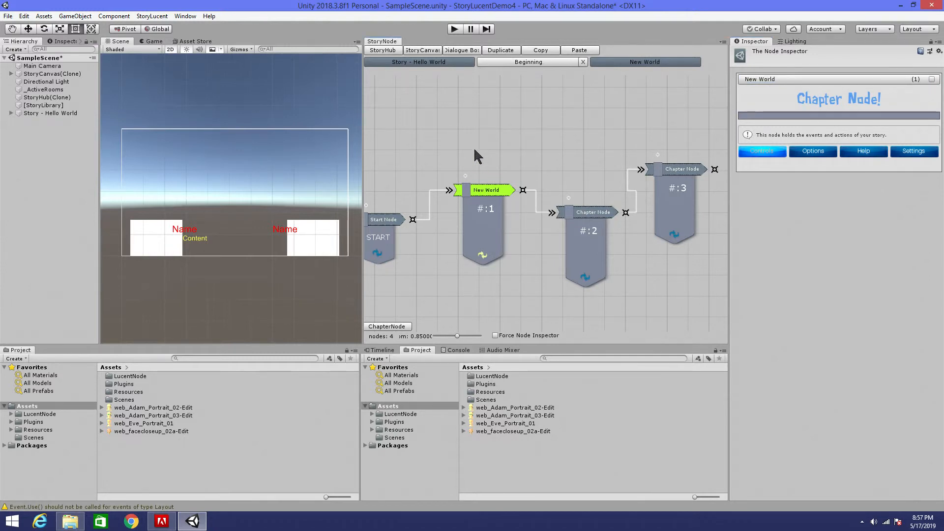
Return to the top level of Story - Hello World and review its Beginning, Middle and End nodes
{"action": "middle_click_drag", "start_coordinate": [474, 156], "coordinate": [533, 147]}
{"action": "right_click", "coordinate": [542, 123]}
{"action": "left_click", "coordinate": [447, 85]}
{"action": "left_click", "coordinate": [432, 62]}
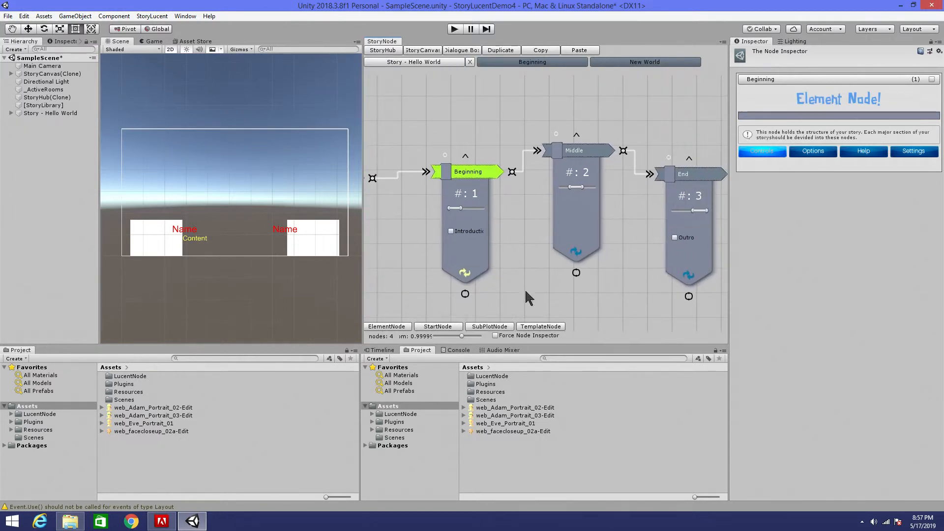
{"action": "scroll", "coordinate": [506, 283], "scroll_direction": "down", "scroll_amount": 5}
{"action": "right_click", "coordinate": [514, 267]}
{"action": "left_click", "coordinate": [494, 286]}
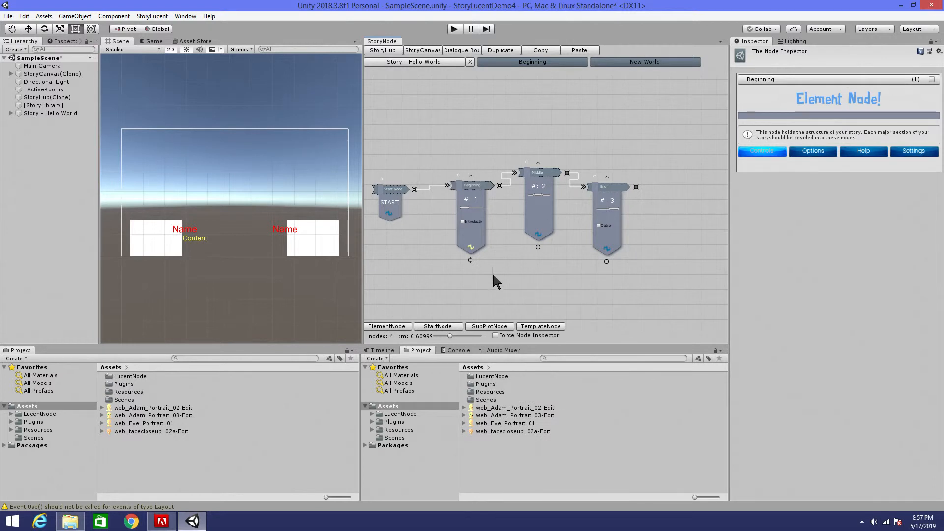
{"action": "scroll", "coordinate": [494, 256], "scroll_direction": "up", "scroll_amount": 3}
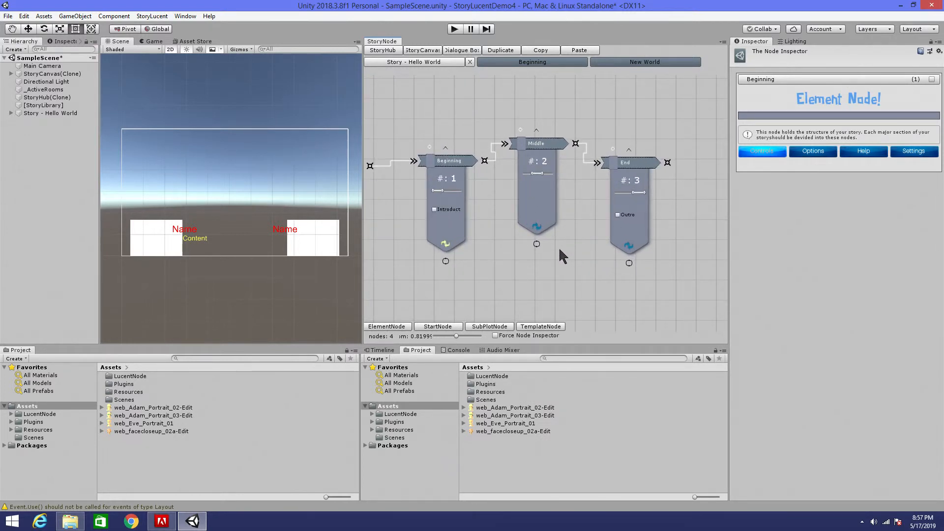
{"action": "left_click_drag", "start_coordinate": [417, 249], "coordinate": [462, 258]}
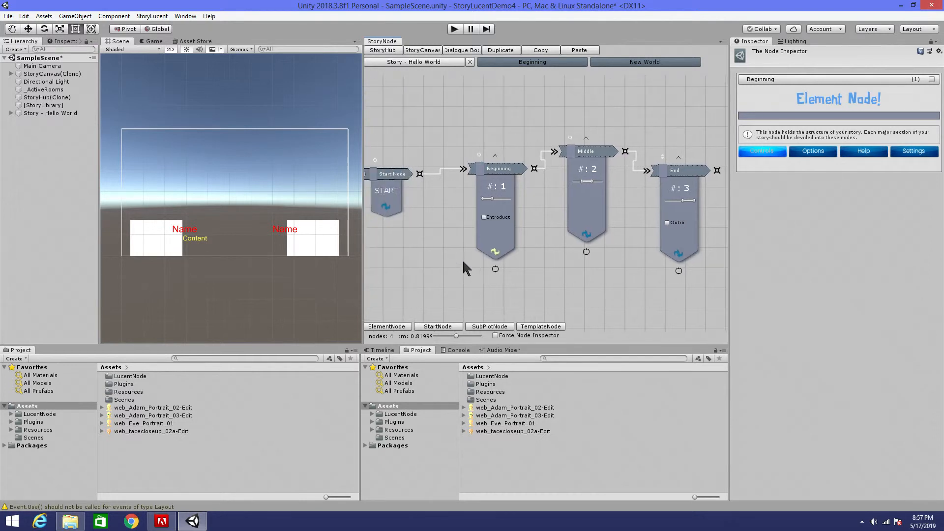
Create an empty game object in the scene and add the Story Director component to it
{"action": "right_click", "coordinate": [39, 138]}
{"action": "left_click", "coordinate": [65, 206]}
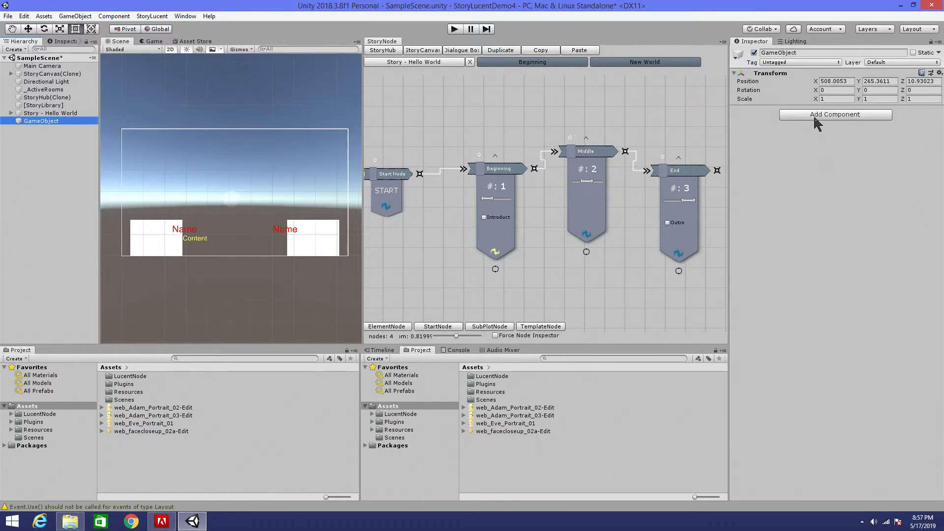
{"action": "type", "text": "storydire"}
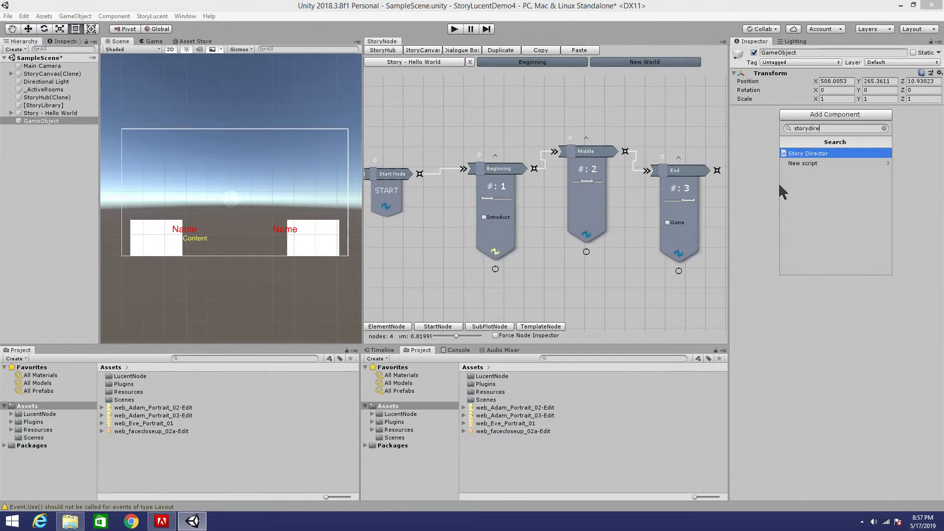
{"action": "left_click", "coordinate": [781, 155]}
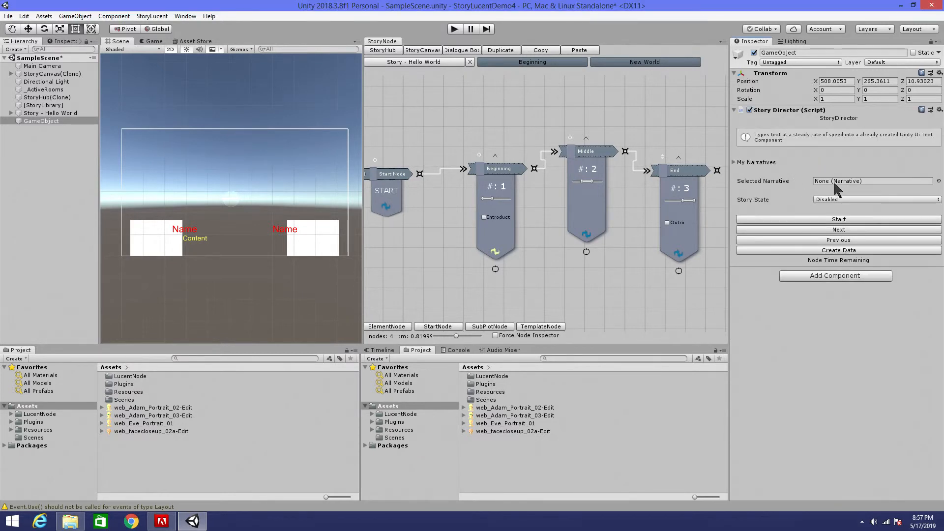
Assign Story - Hello World to the Story Director as Element 0 of My Narratives and as the Selected Narrative
{"action": "left_click", "coordinate": [738, 163]}
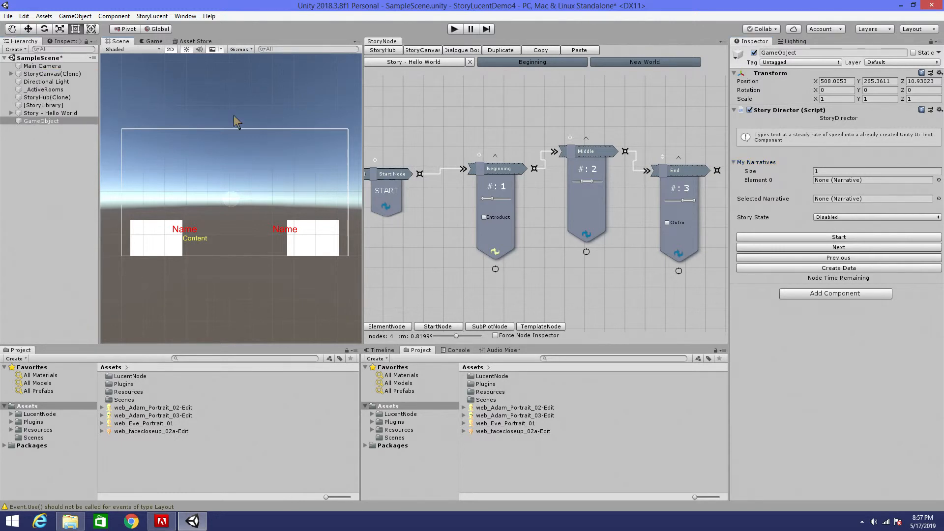
{"action": "left_click", "coordinate": [49, 113]}
{"action": "left_click_drag", "start_coordinate": [50, 114], "coordinate": [831, 183]}
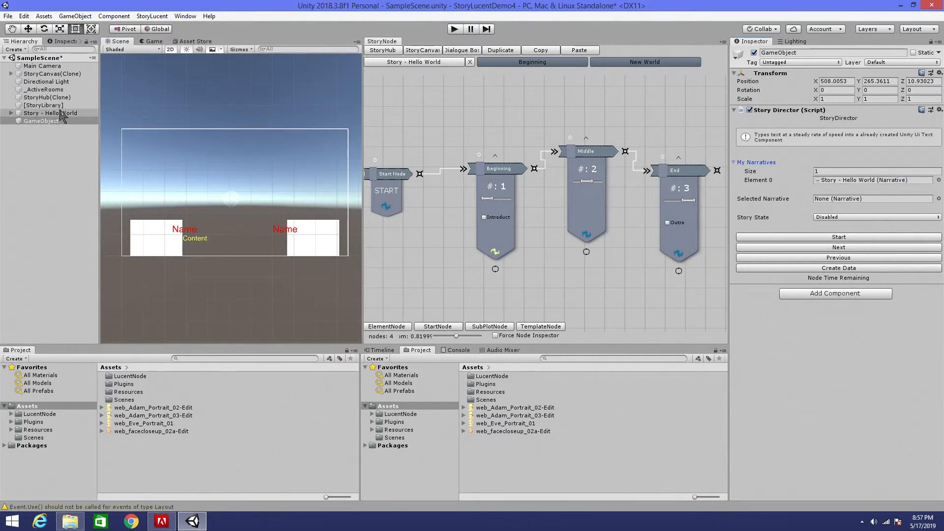
{"action": "left_click_drag", "start_coordinate": [55, 113], "coordinate": [842, 202]}
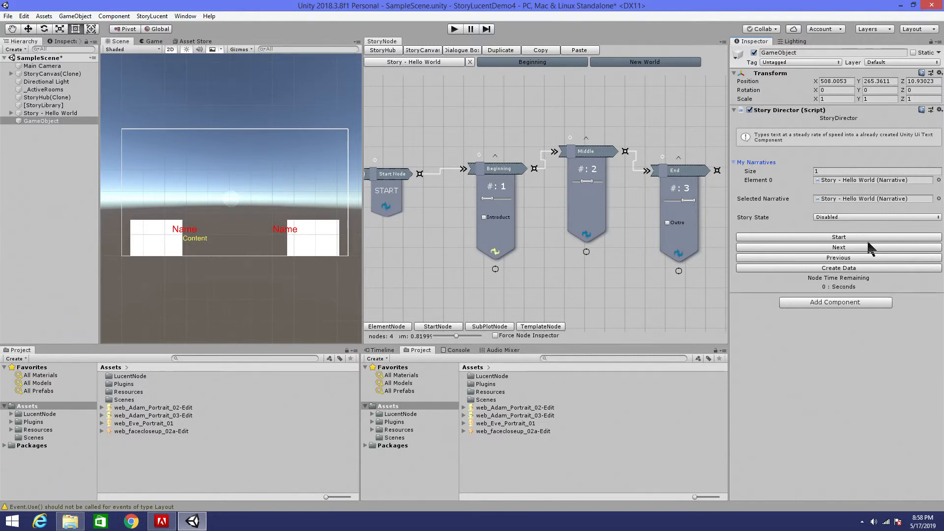
Widen the scene view, play the scene, start the story and advance through its three dialogue lines, and stop playback
{"action": "left_click_drag", "start_coordinate": [363, 268], "coordinate": [552, 258]}
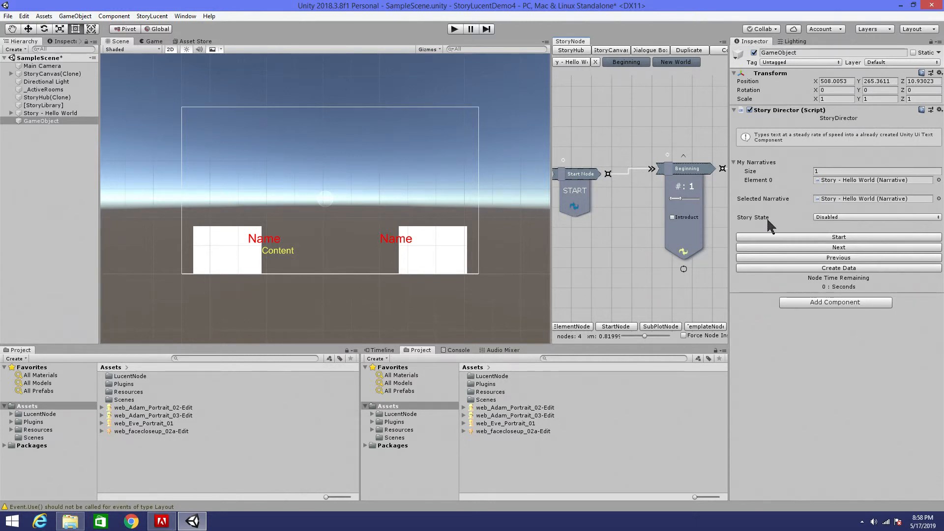
{"action": "left_click", "coordinate": [453, 29]}
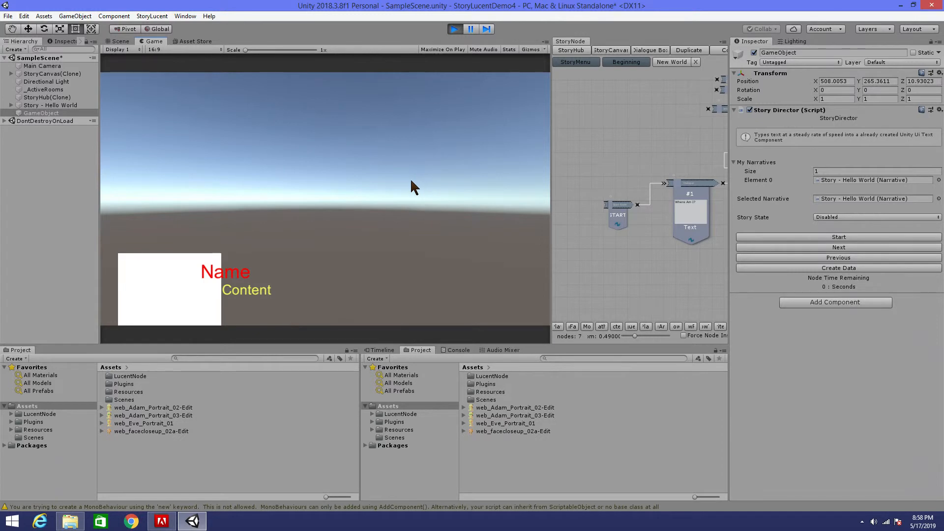
{"action": "left_click", "coordinate": [844, 238]}
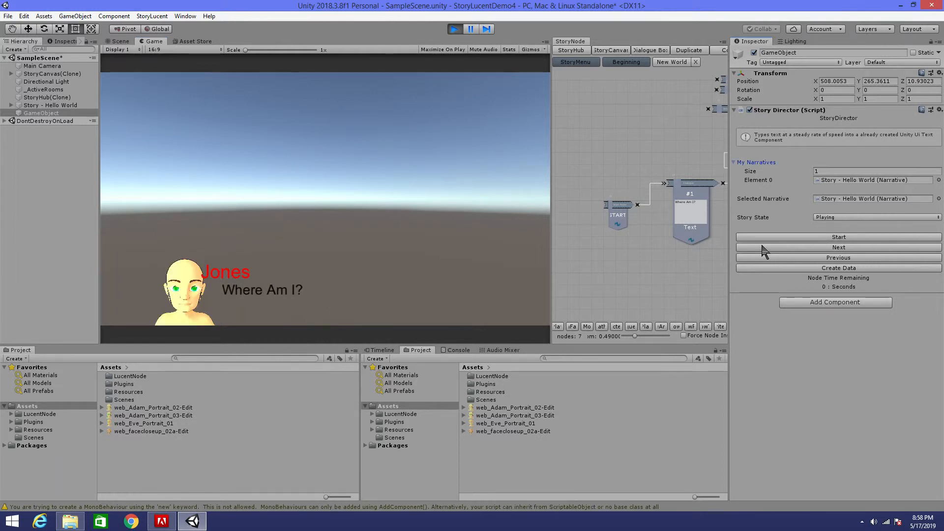
{"action": "left_click", "coordinate": [830, 248]}
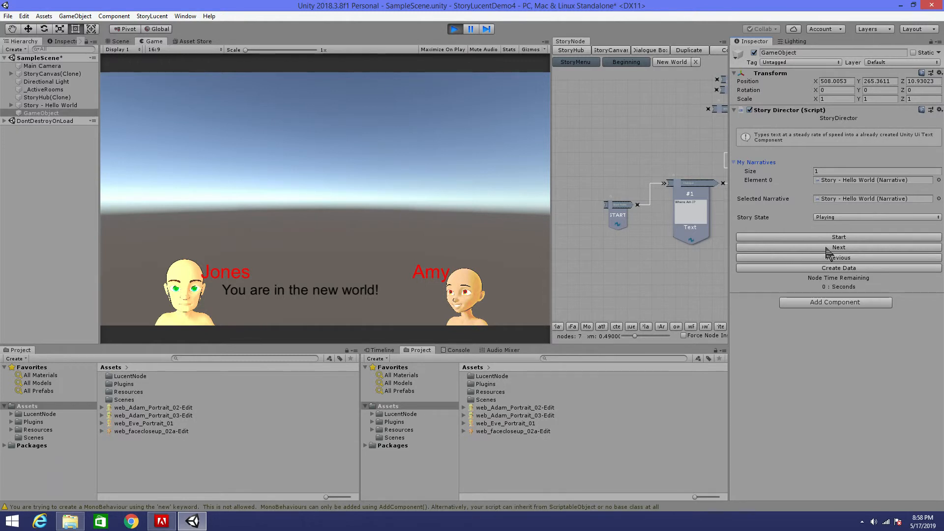
{"action": "left_click", "coordinate": [831, 248]}
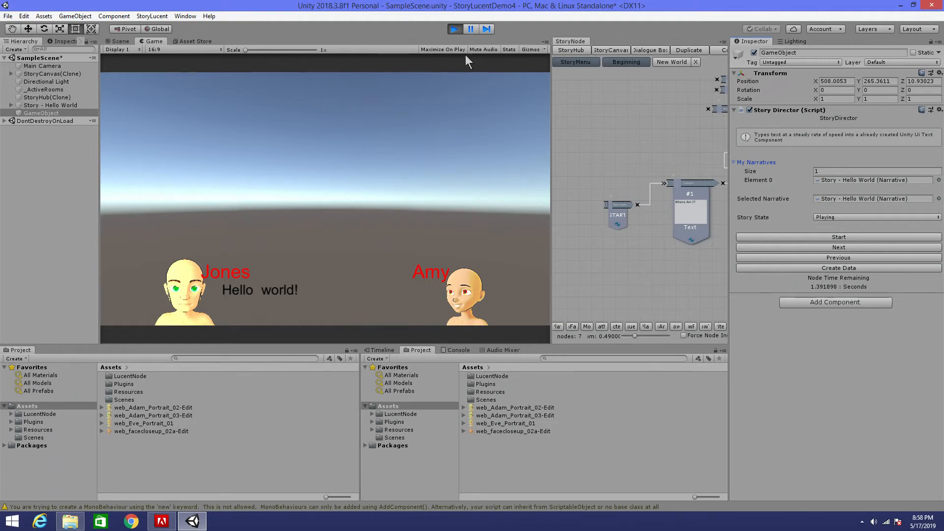
{"action": "left_click", "coordinate": [456, 31]}
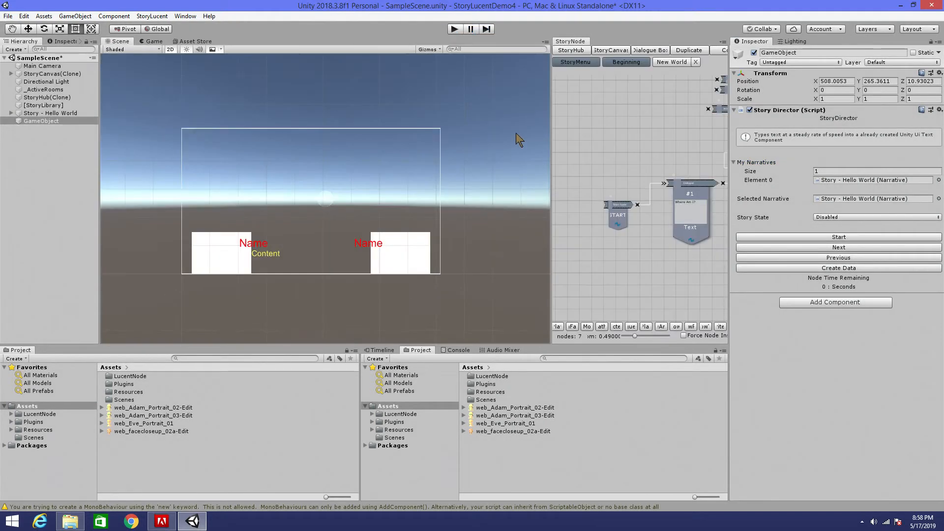
Select the second dialogue node and enable Force Node Inspector to show its settings
{"action": "middle_click_drag", "start_coordinate": [647, 288], "coordinate": [563, 280]}
{"action": "mouse_move", "coordinate": [655, 259]}
{"action": "middle_mouse_down"}
{"action": "mouse_move", "coordinate": [592, 287]}
{"action": "mouse_move", "coordinate": [611, 287]}
{"action": "middle_mouse_up"}
{"action": "left_click", "coordinate": [636, 176]}
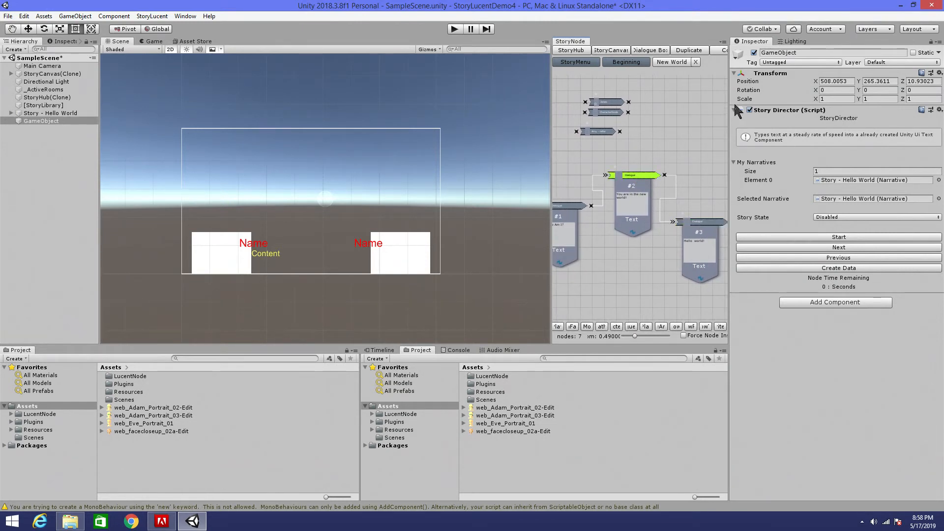
{"action": "left_click", "coordinate": [683, 336]}
{"action": "scroll", "coordinate": [833, 360], "scroll_direction": "down", "scroll_amount": 1}
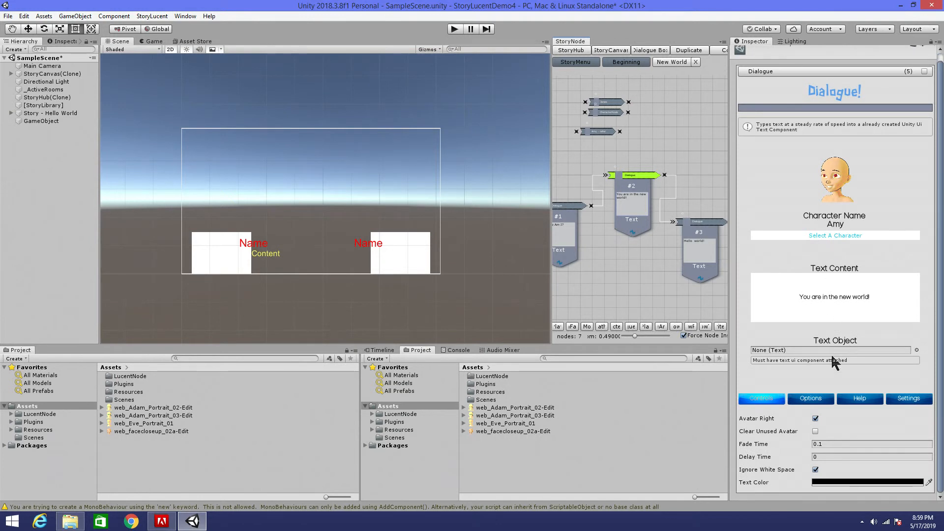
Set the second dialogue node's Text Color to green (00FF00) and enable Clear Unused Avatar
{"action": "left_click", "coordinate": [837, 483]}
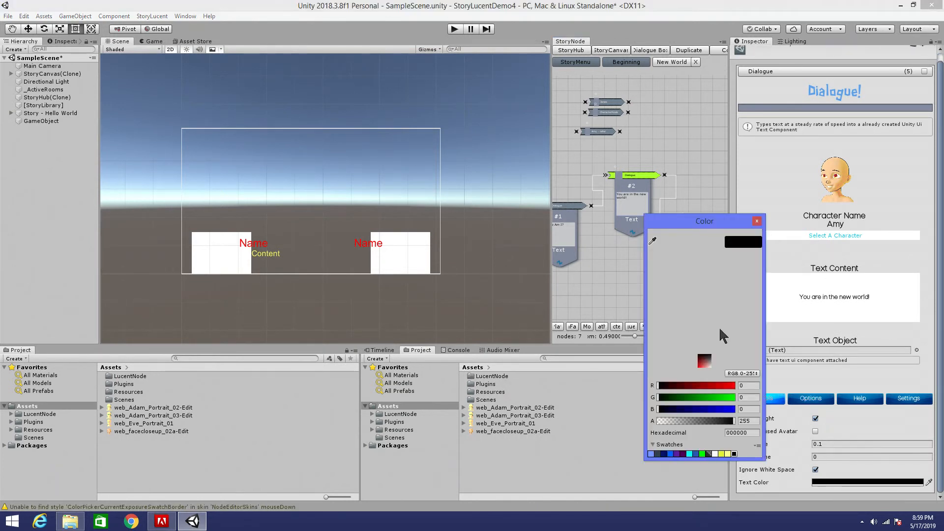
{"action": "left_click", "coordinate": [727, 454]}
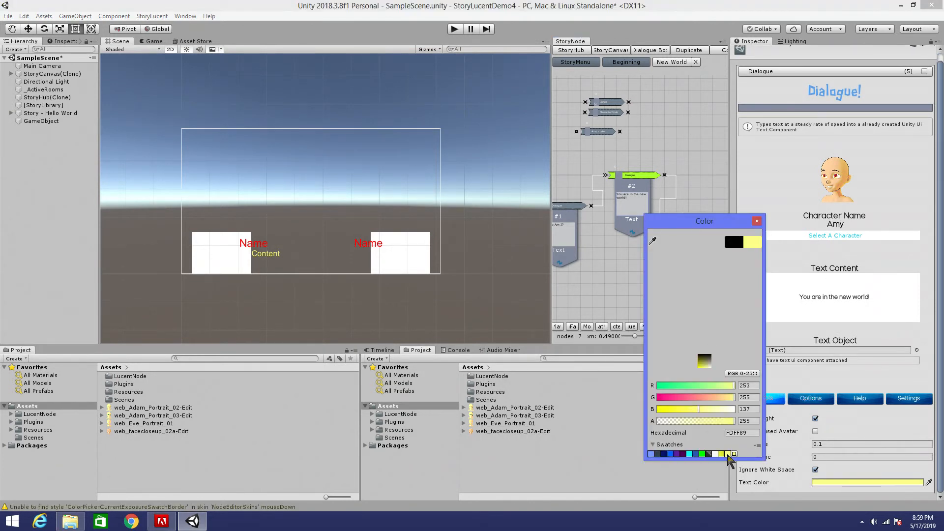
{"action": "left_click", "coordinate": [702, 453]}
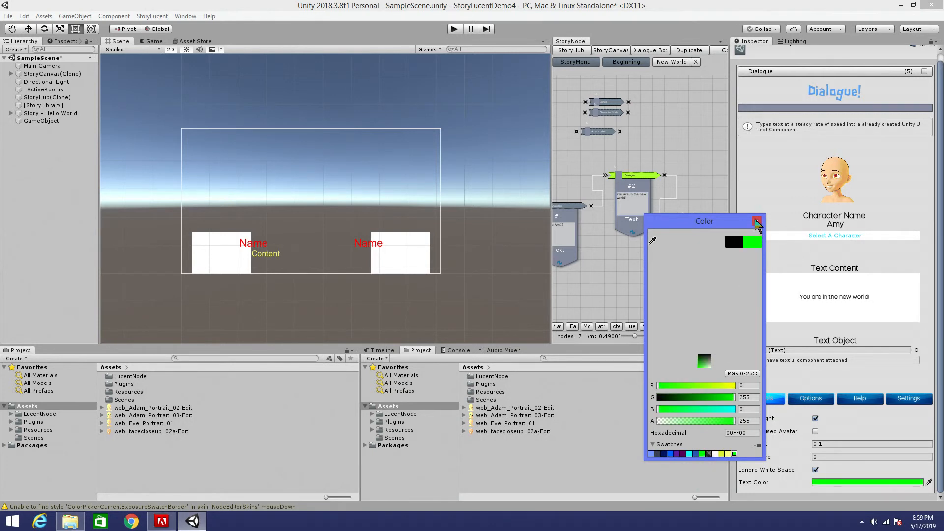
{"action": "left_click", "coordinate": [757, 221]}
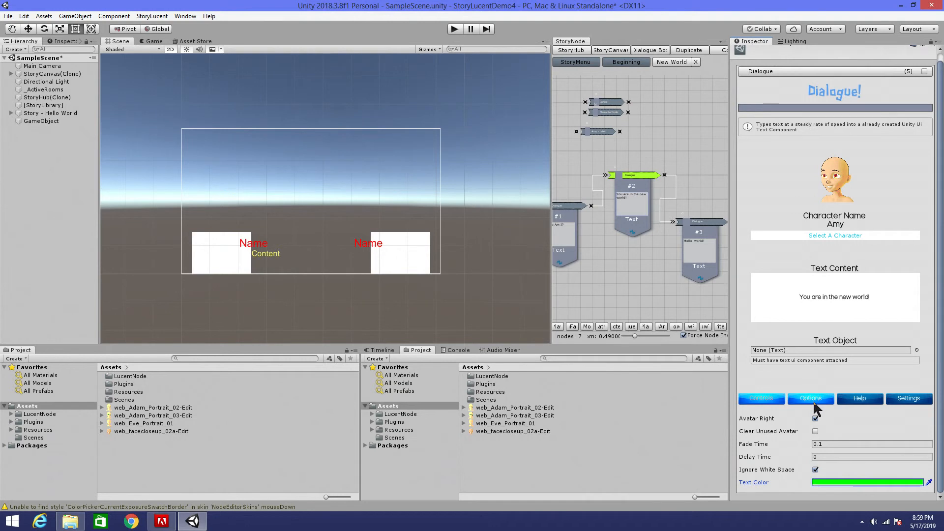
{"action": "left_click", "coordinate": [815, 431]}
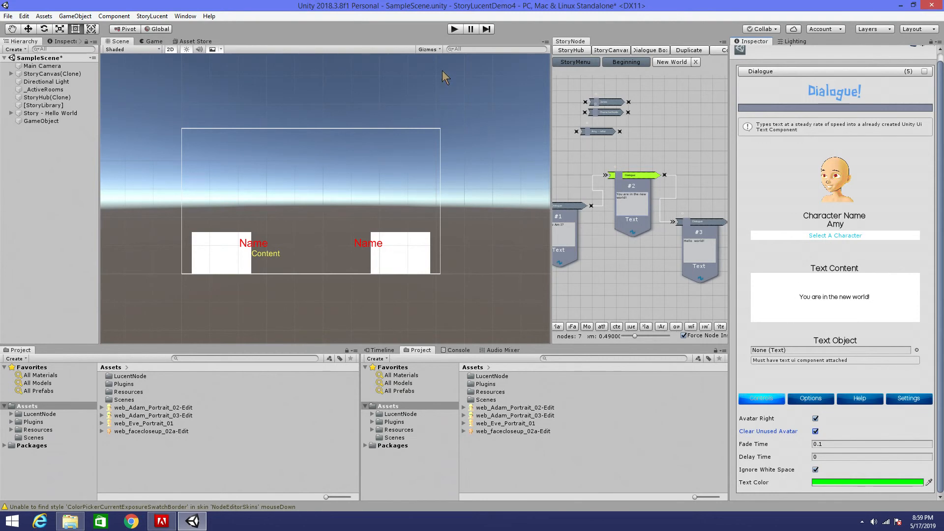
Play the scene, turn off Force Node Inspector, start the story from the Story Director, advance through its dialogue lines, and stop playback
{"action": "left_click", "coordinate": [454, 29]}
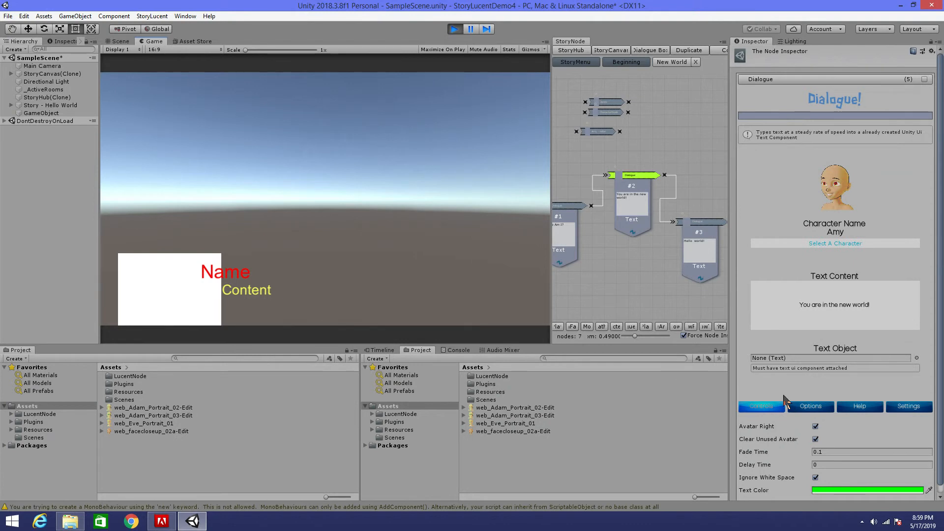
{"action": "left_click", "coordinate": [683, 335]}
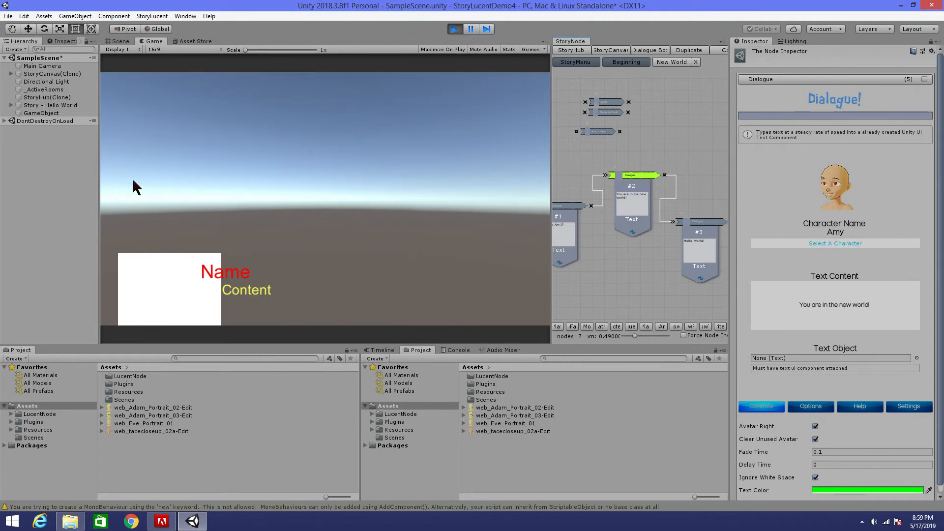
{"action": "left_click", "coordinate": [41, 113]}
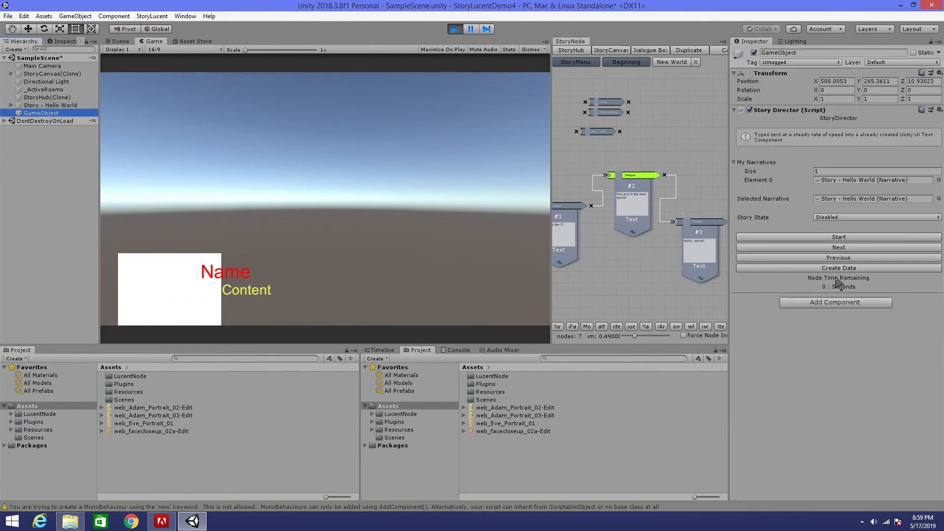
{"action": "left_click", "coordinate": [838, 237]}
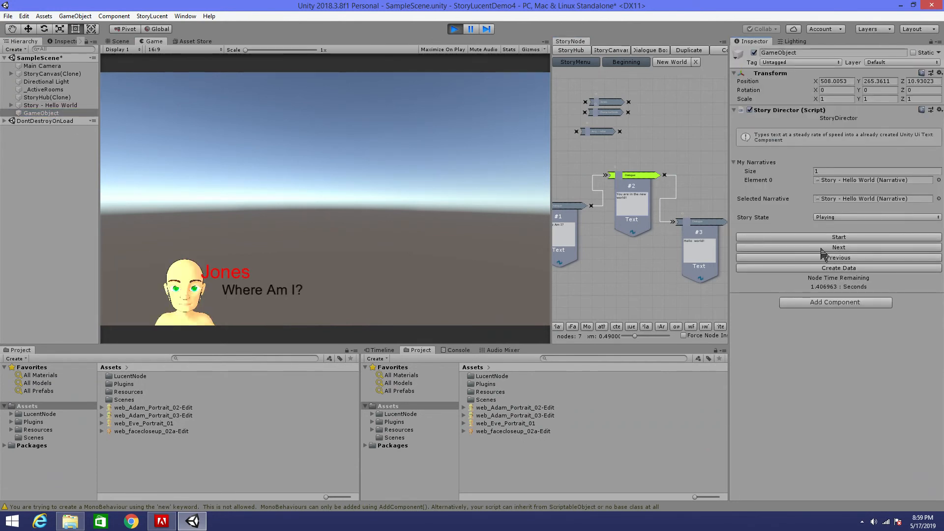
{"action": "left_click", "coordinate": [825, 248]}
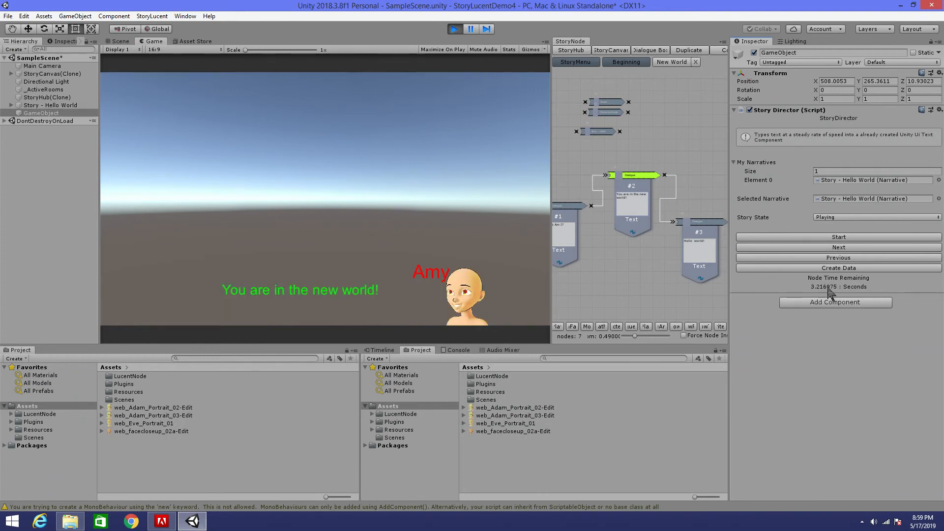
{"action": "left_click", "coordinate": [836, 248]}
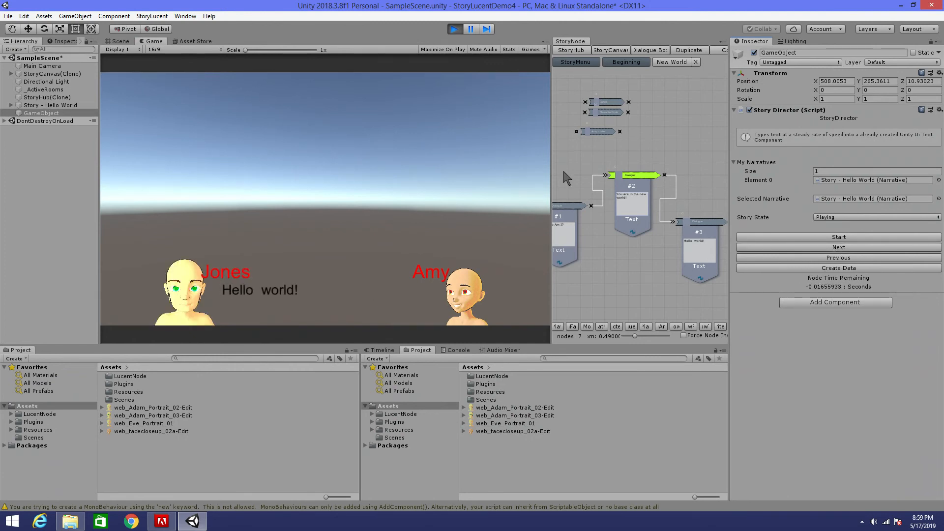
{"action": "left_click", "coordinate": [456, 31]}
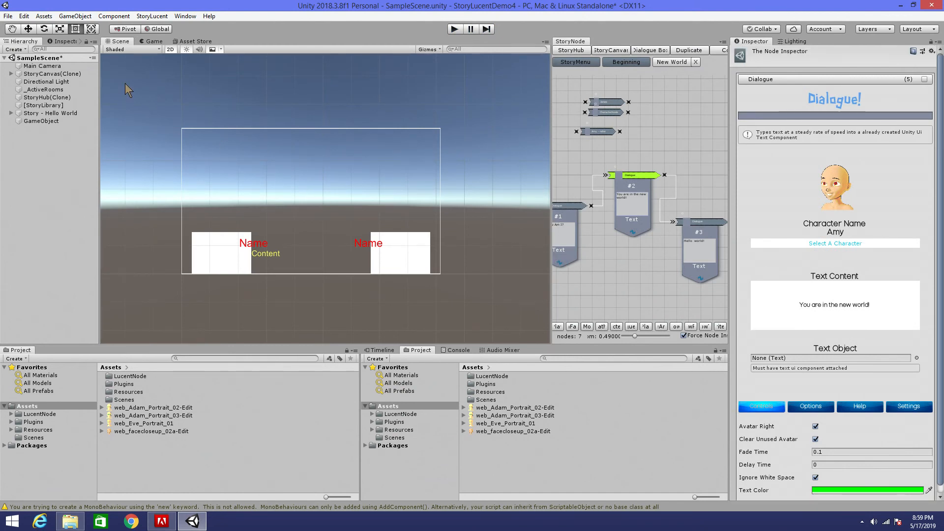
{"action": "left_click", "coordinate": [1, 124]}
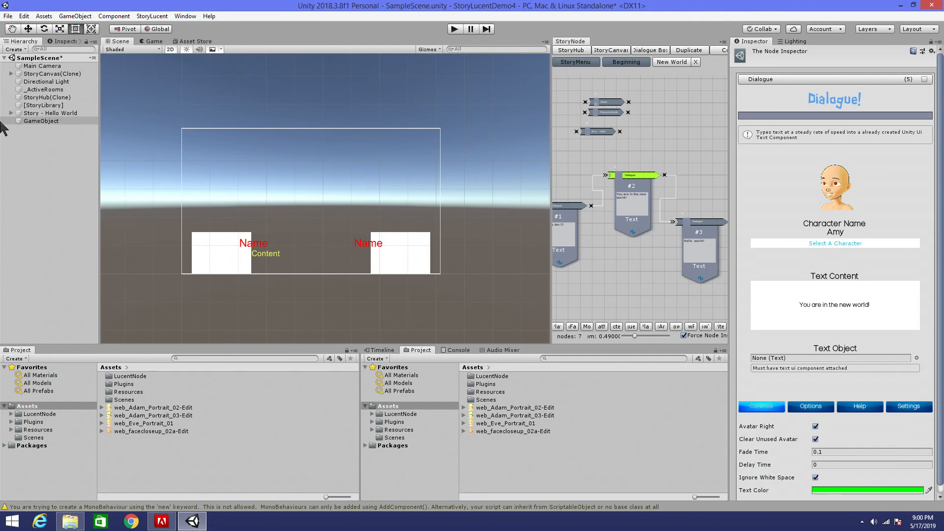